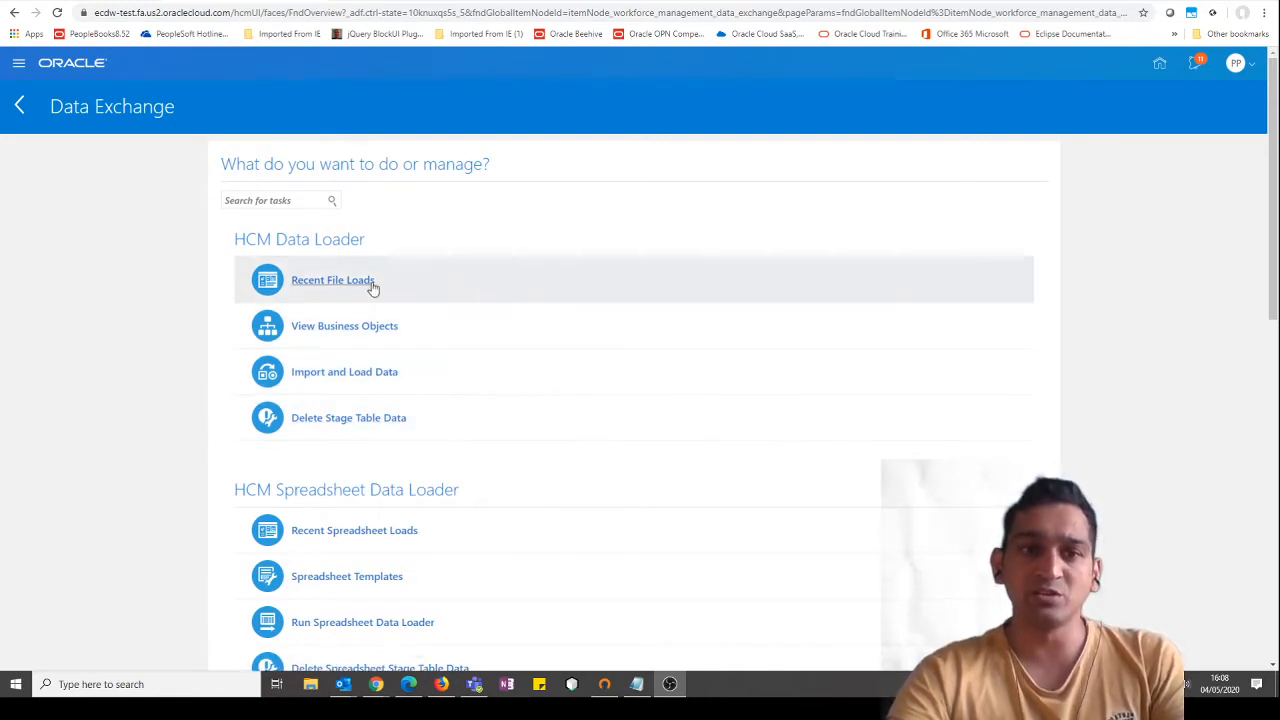
Step: Review the Data Exchange tasks down to the Remove Person Information section, and leave the page
{"action": "scroll", "coordinate": [549, 342], "scroll_direction": "down", "scroll_amount": 6}
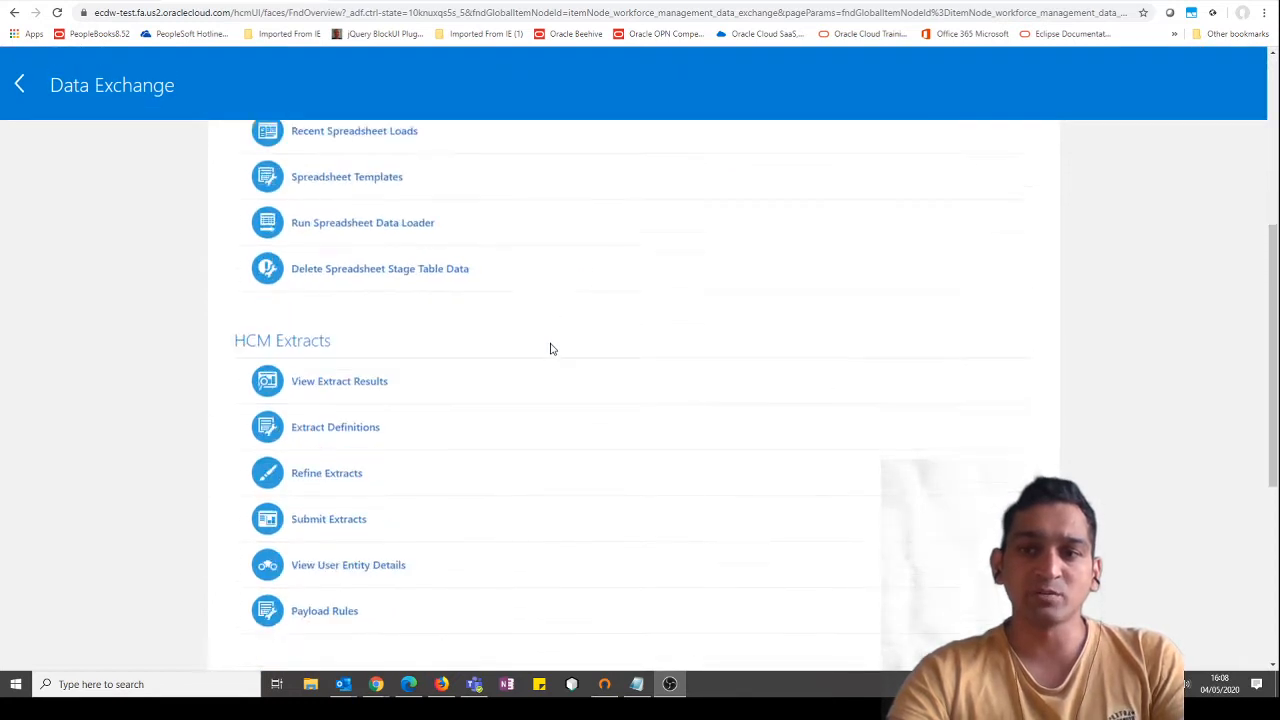
{"action": "scroll", "coordinate": [550, 352], "scroll_direction": "down", "scroll_amount": 2}
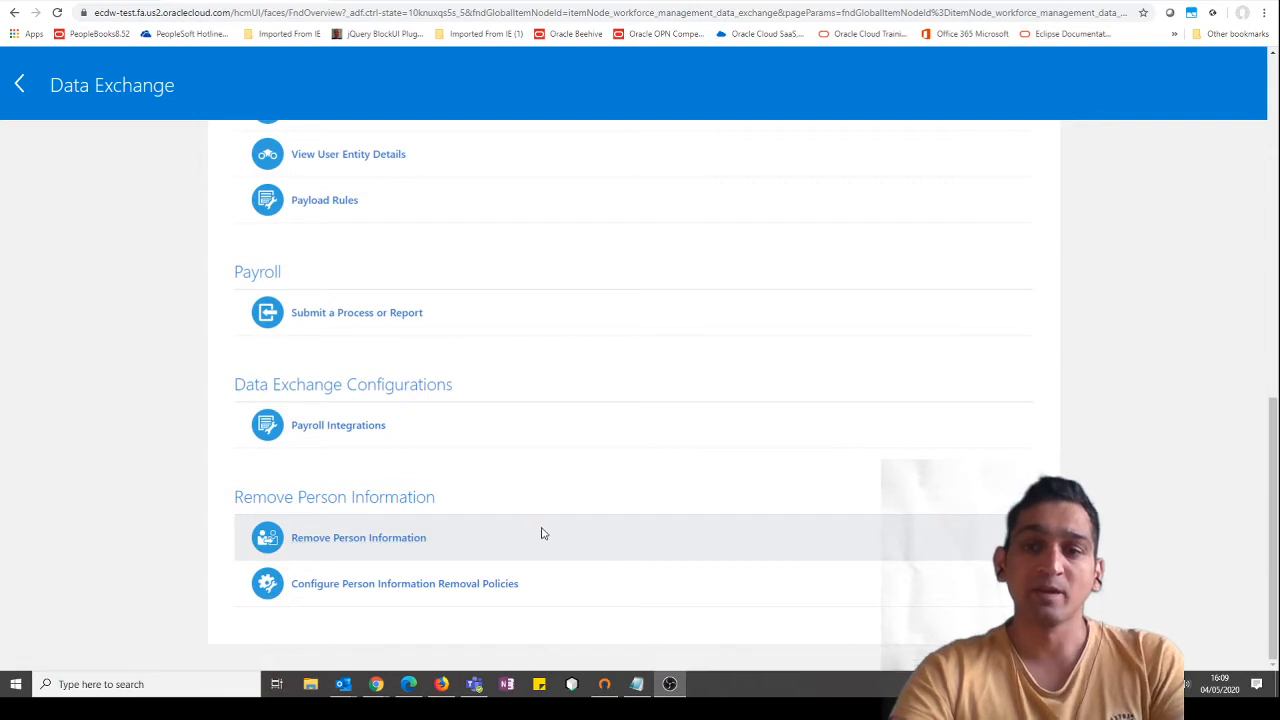
{"action": "left_click", "coordinate": [22, 82]}
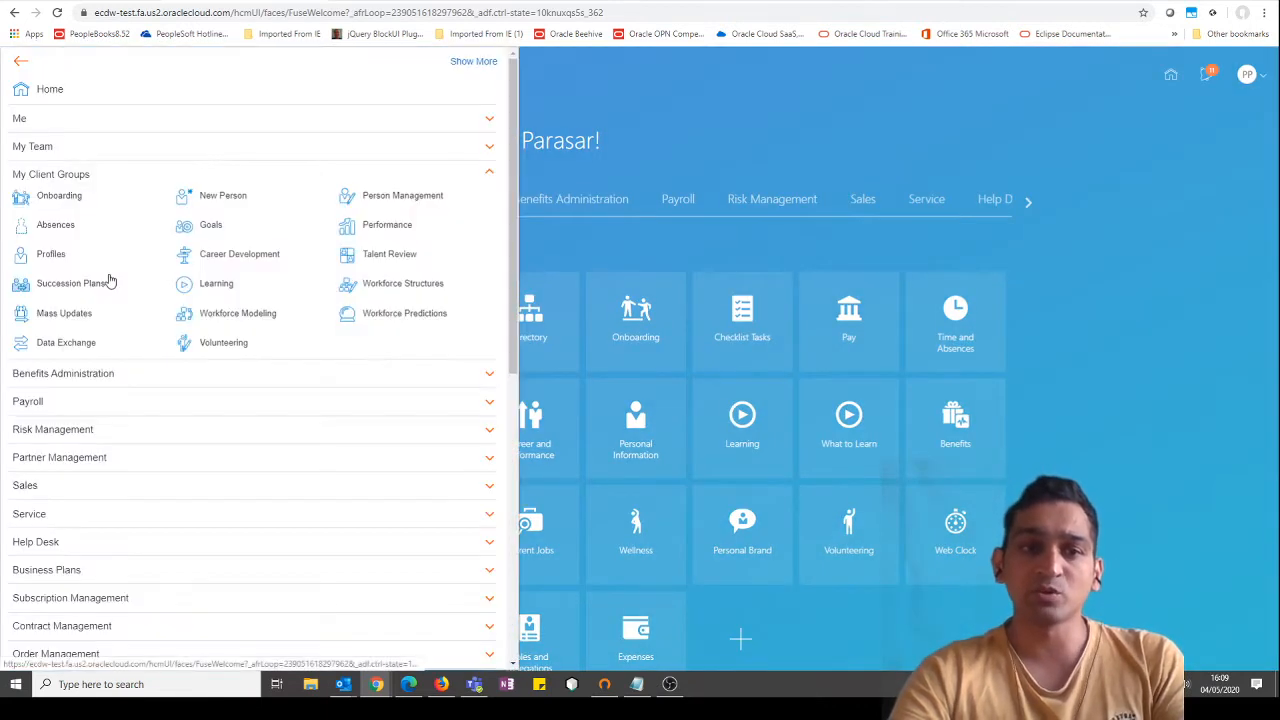
Step: Open the Security Console and dismiss the warning about the security data import process
{"action": "scroll", "coordinate": [264, 354], "scroll_direction": "down", "scroll_amount": 5}
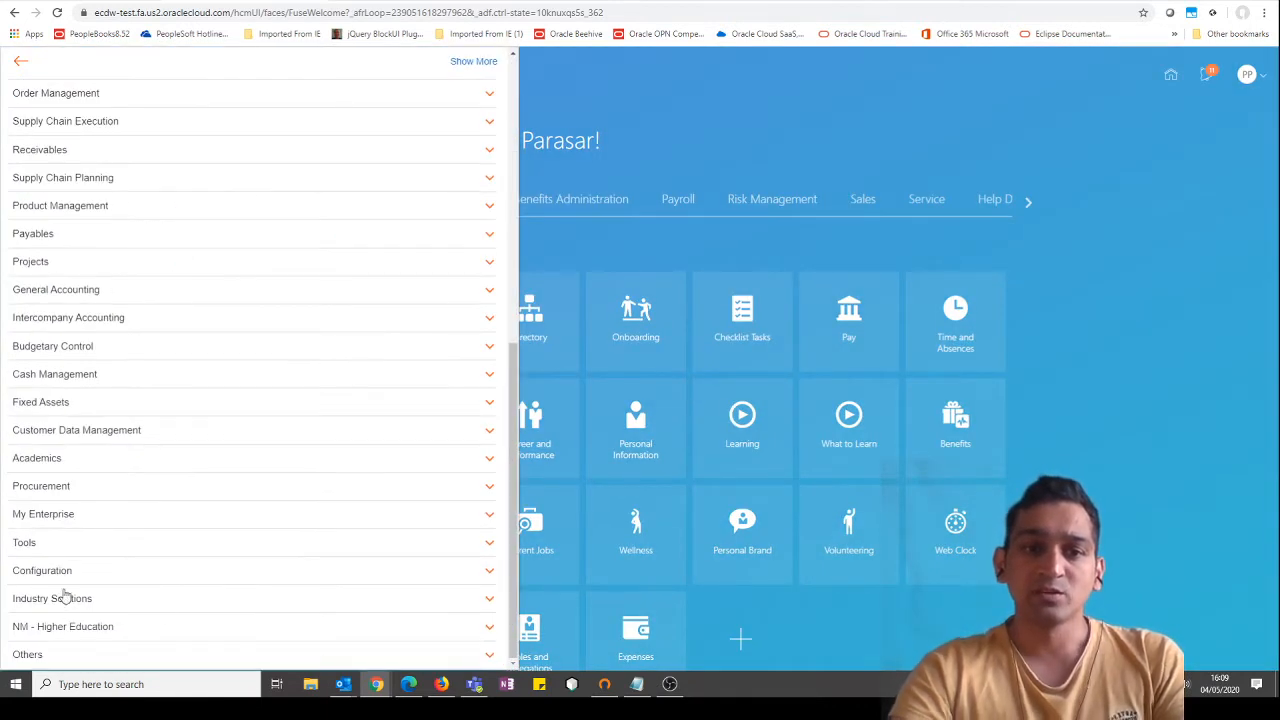
{"action": "left_click", "coordinate": [53, 552]}
{"action": "scroll", "coordinate": [53, 555], "scroll_direction": "down", "scroll_amount": 1}
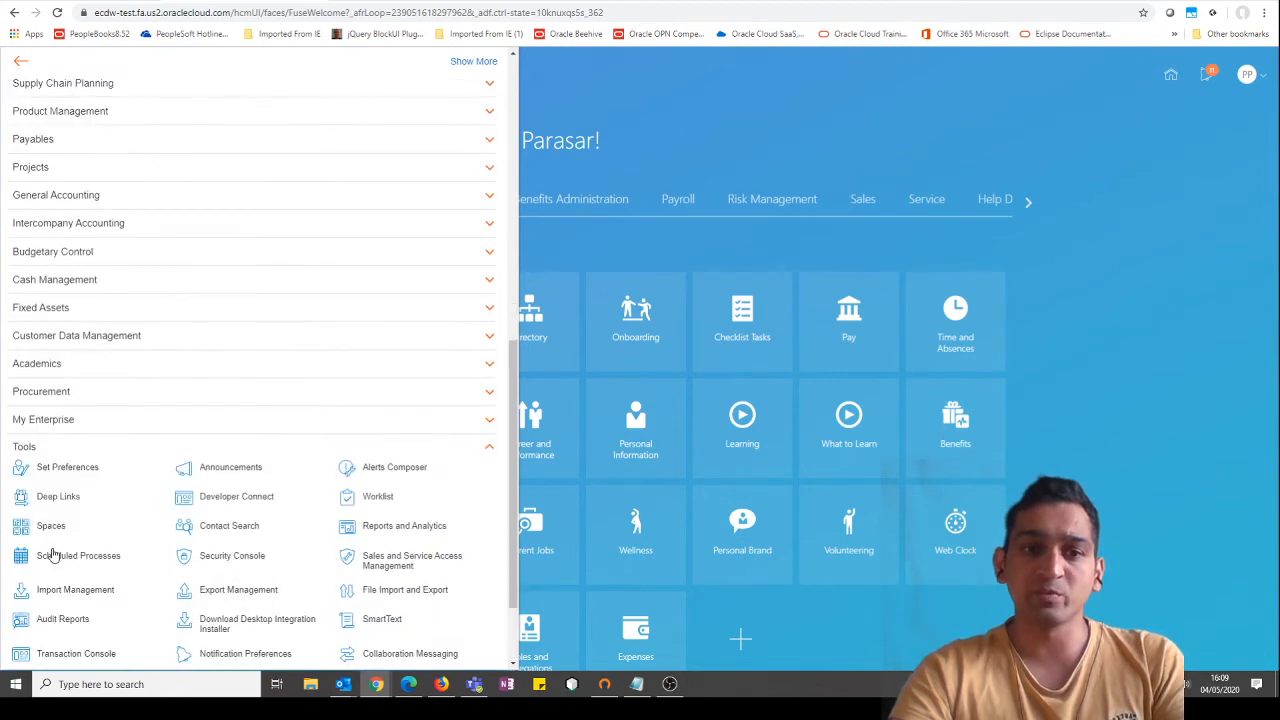
{"action": "left_click", "coordinate": [230, 557]}
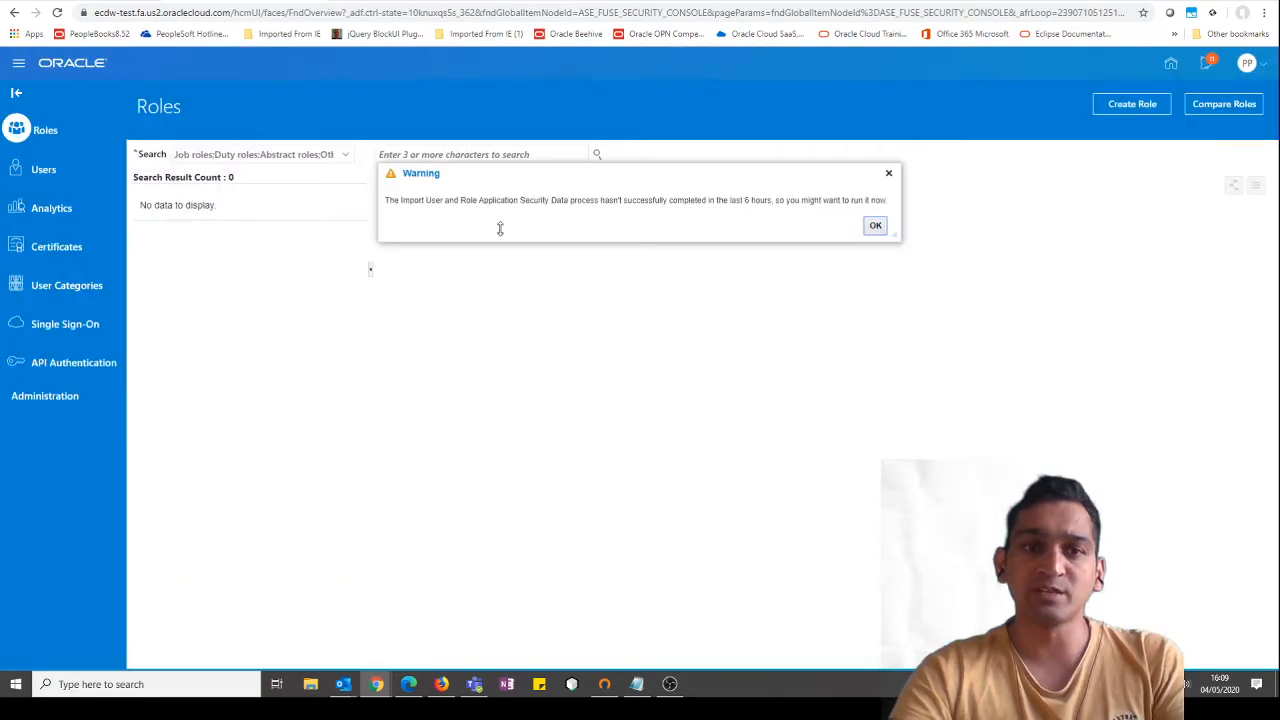
{"action": "left_click", "coordinate": [876, 228]}
Step: Search the roles for INO_PP and open the INO_PP_GDPR_ADMIN role for editing
{"action": "left_click", "coordinate": [494, 157]}
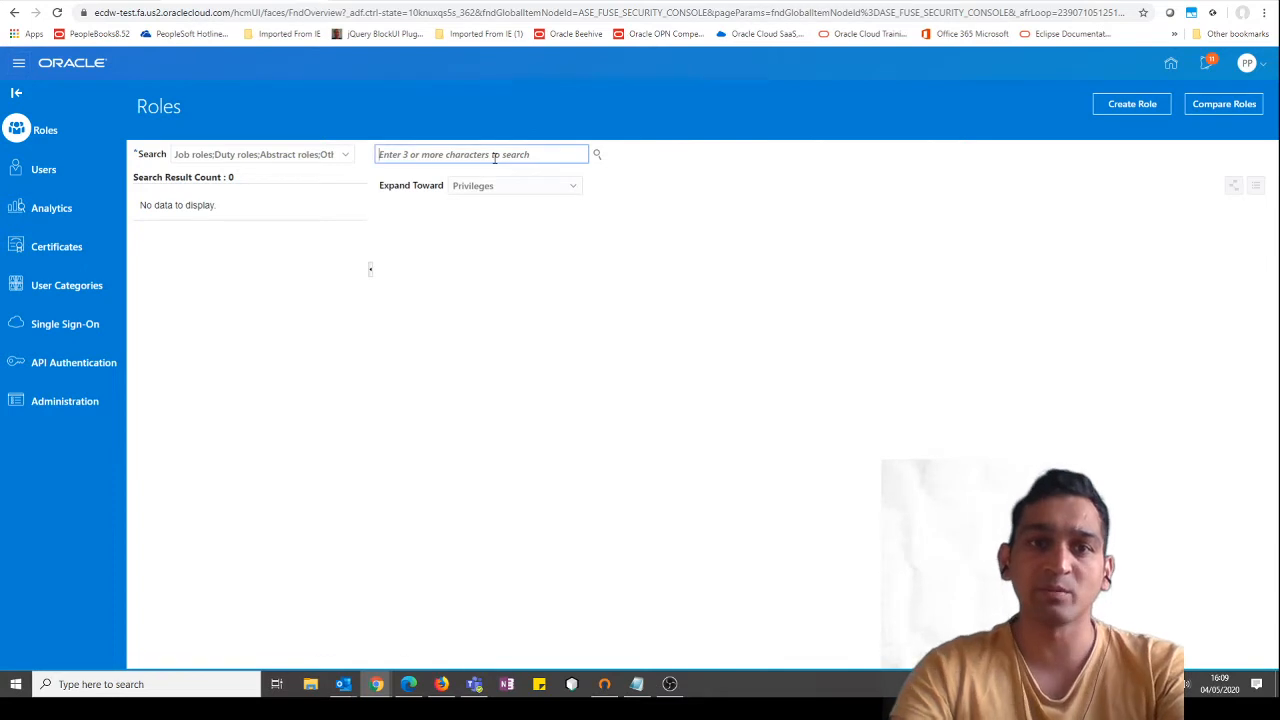
{"action": "type", "text": "INO_PP"}
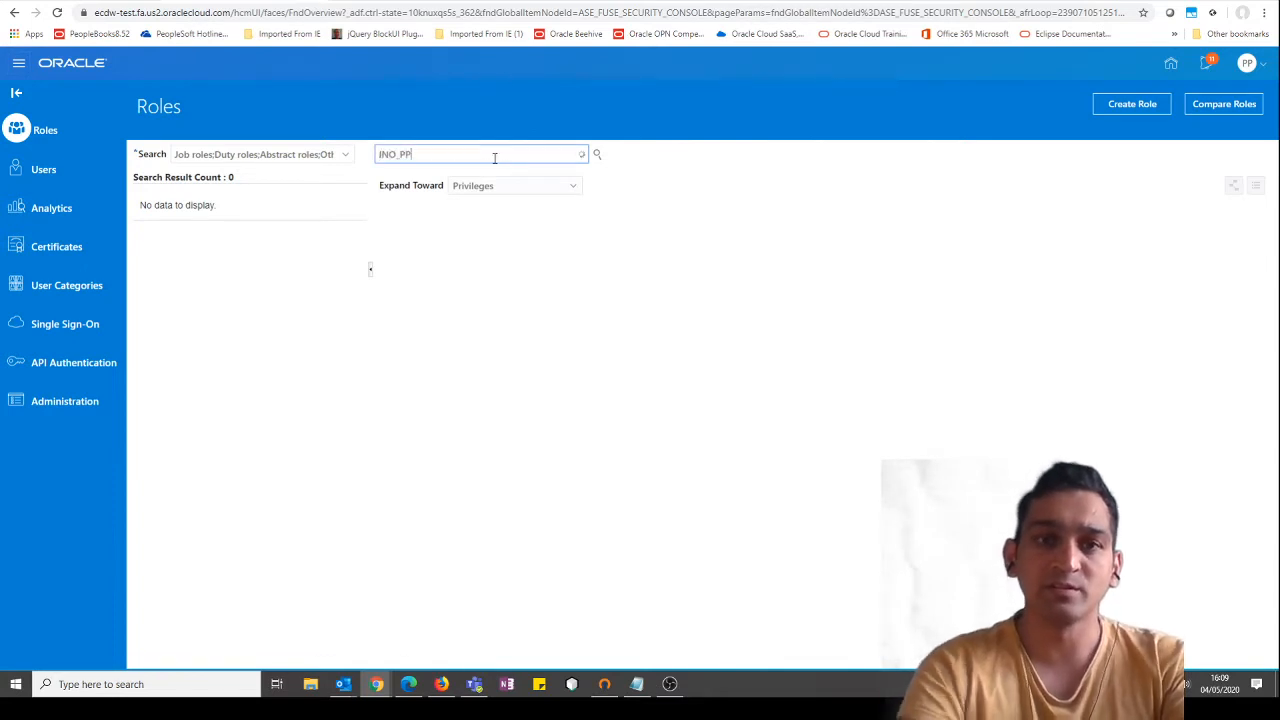
{"action": "left_click", "coordinate": [597, 156]}
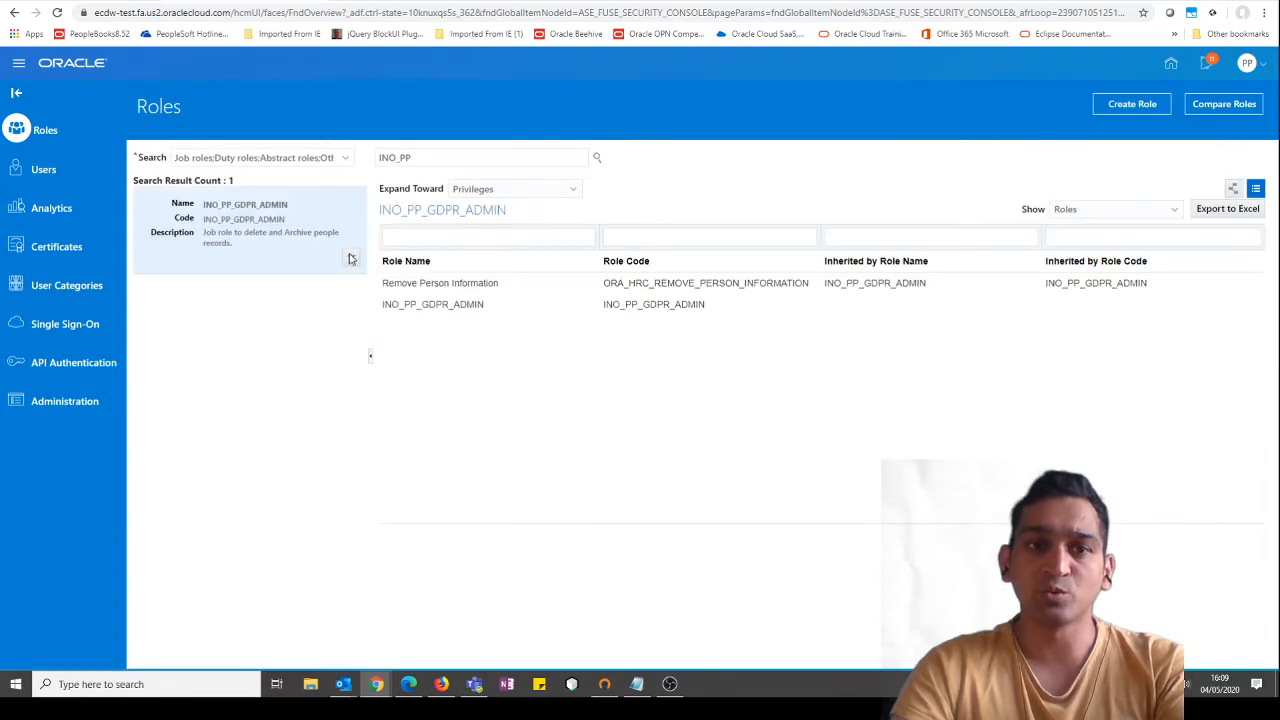
{"action": "left_click", "coordinate": [350, 261]}
{"action": "left_click", "coordinate": [298, 278]}
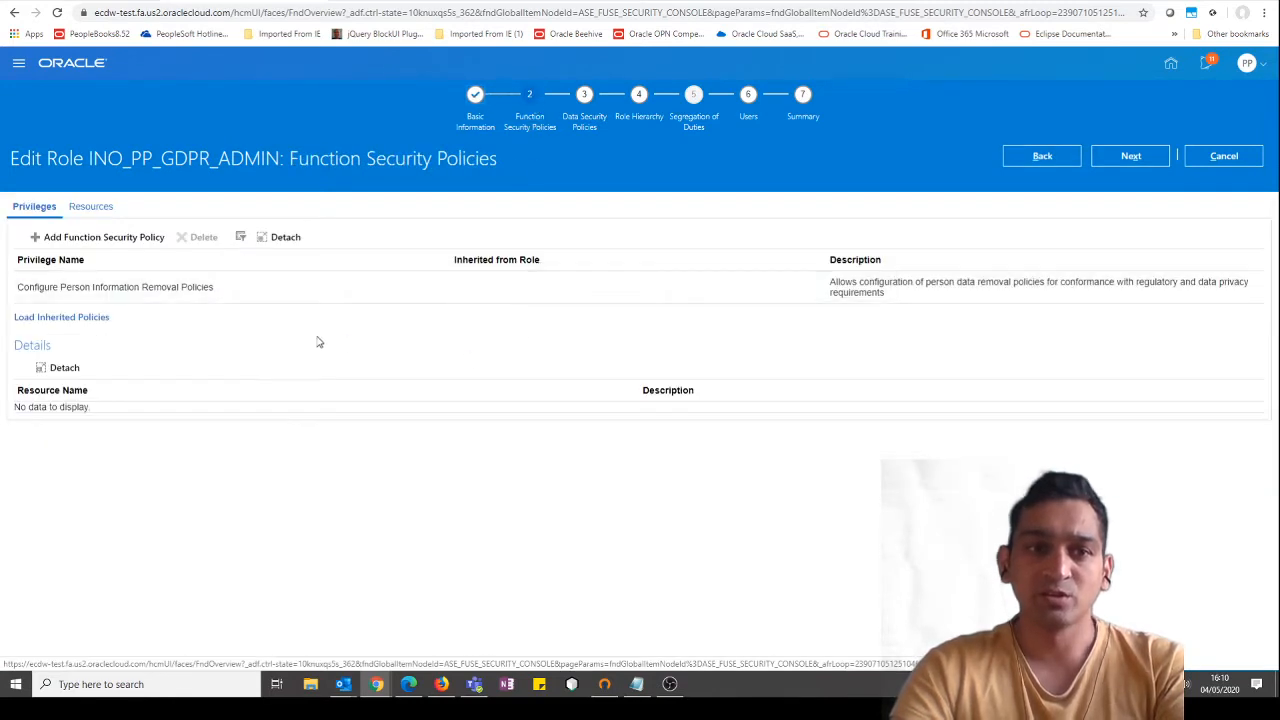
Step: Examine the role's Configure Person Information Removal Policies privilege and its inherited Remove Person Information role, and leave editing without saving
{"action": "left_click", "coordinate": [221, 293]}
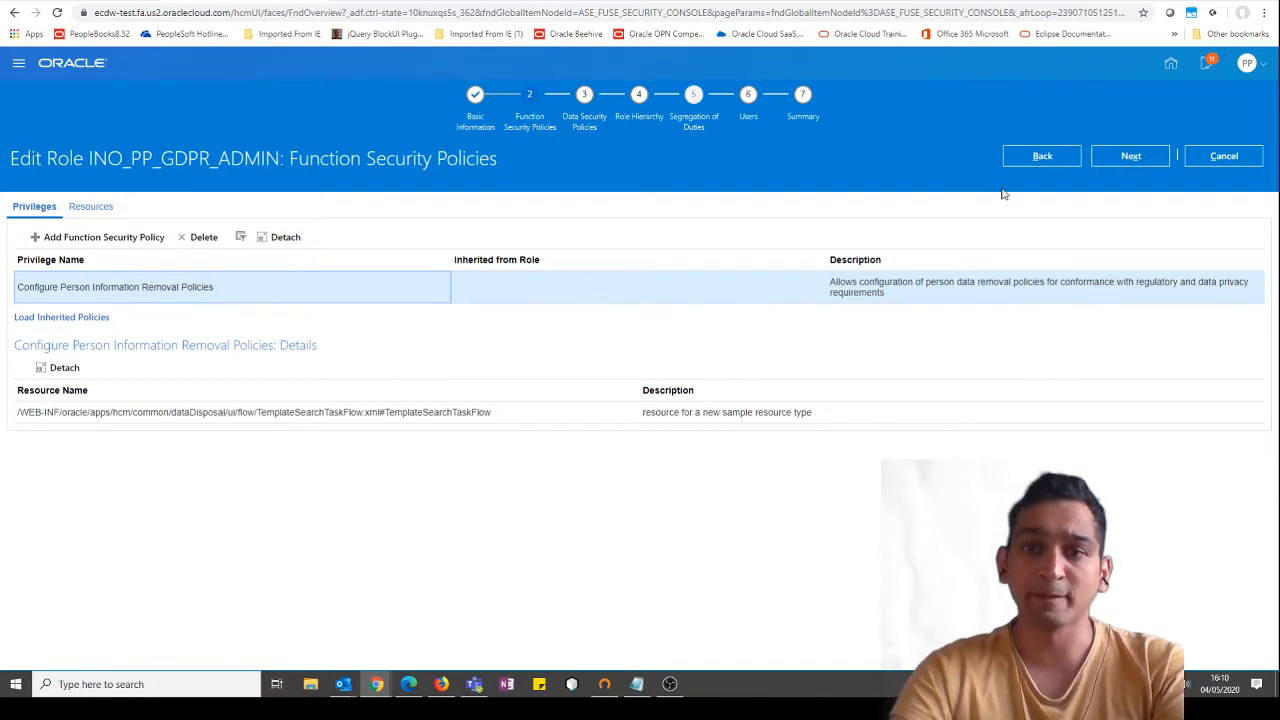
{"action": "left_click", "coordinate": [639, 94]}
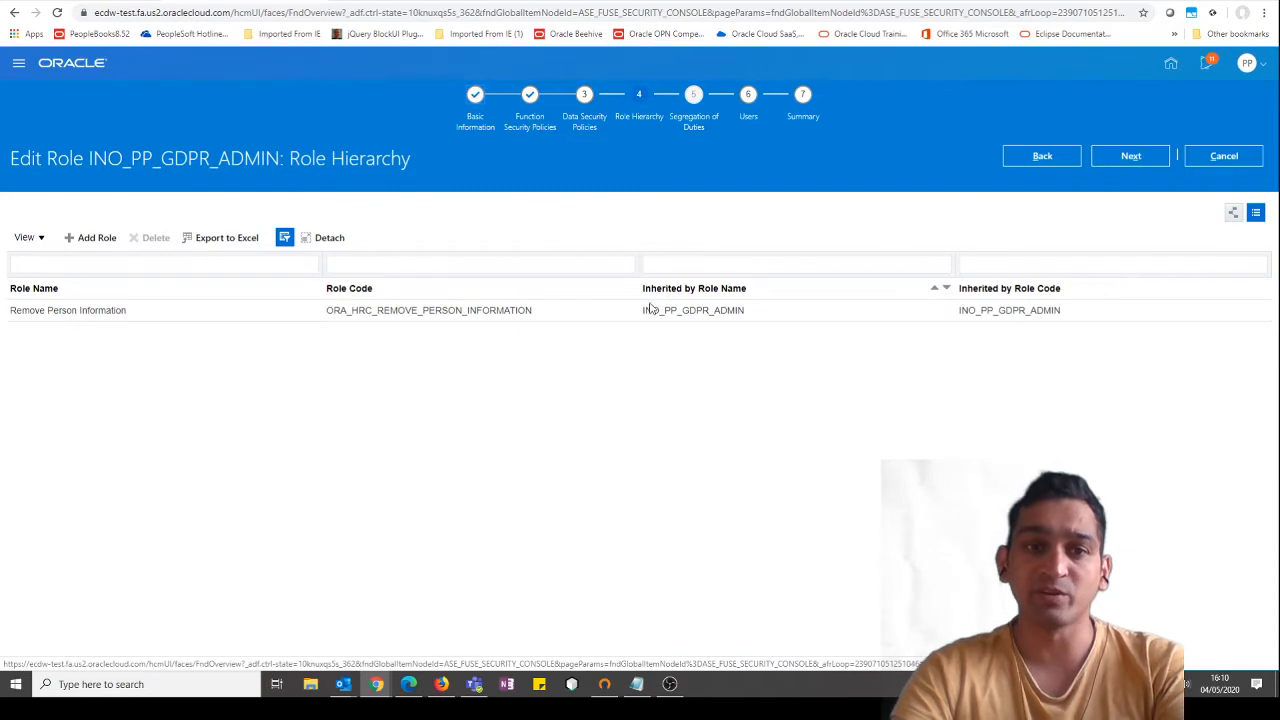
{"action": "left_click", "coordinate": [128, 315]}
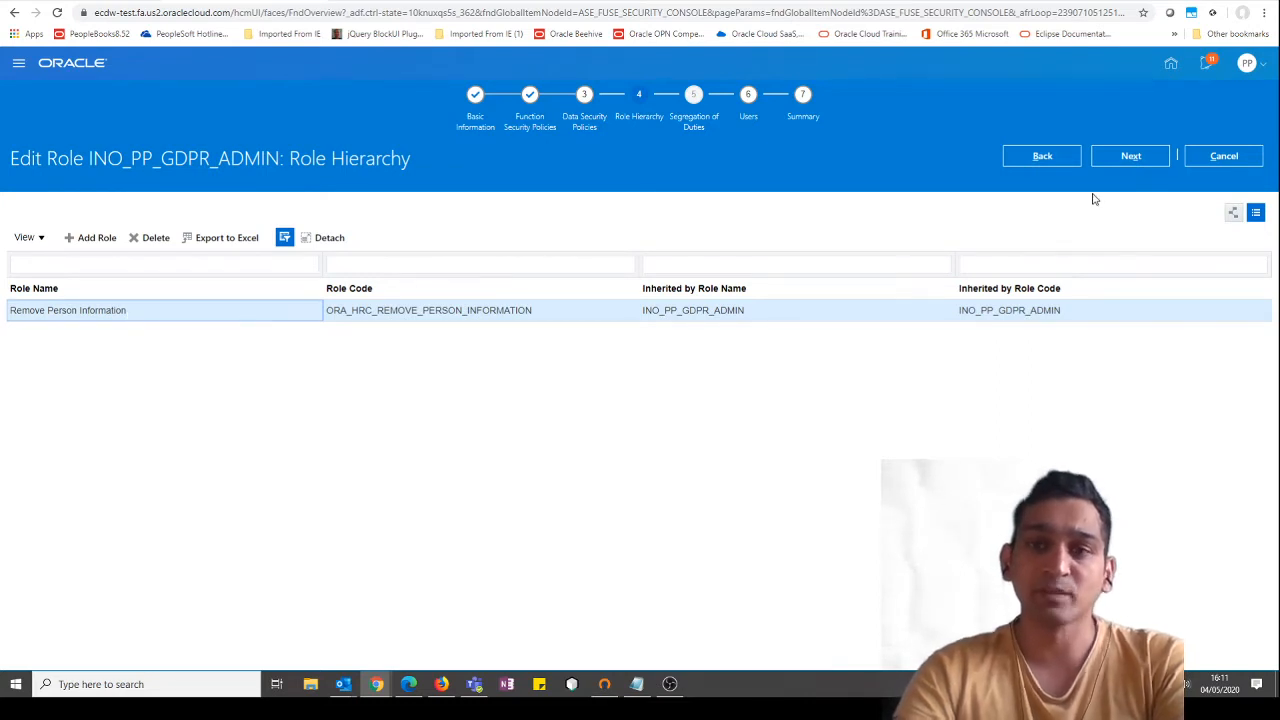
{"action": "left_click", "coordinate": [1218, 157]}
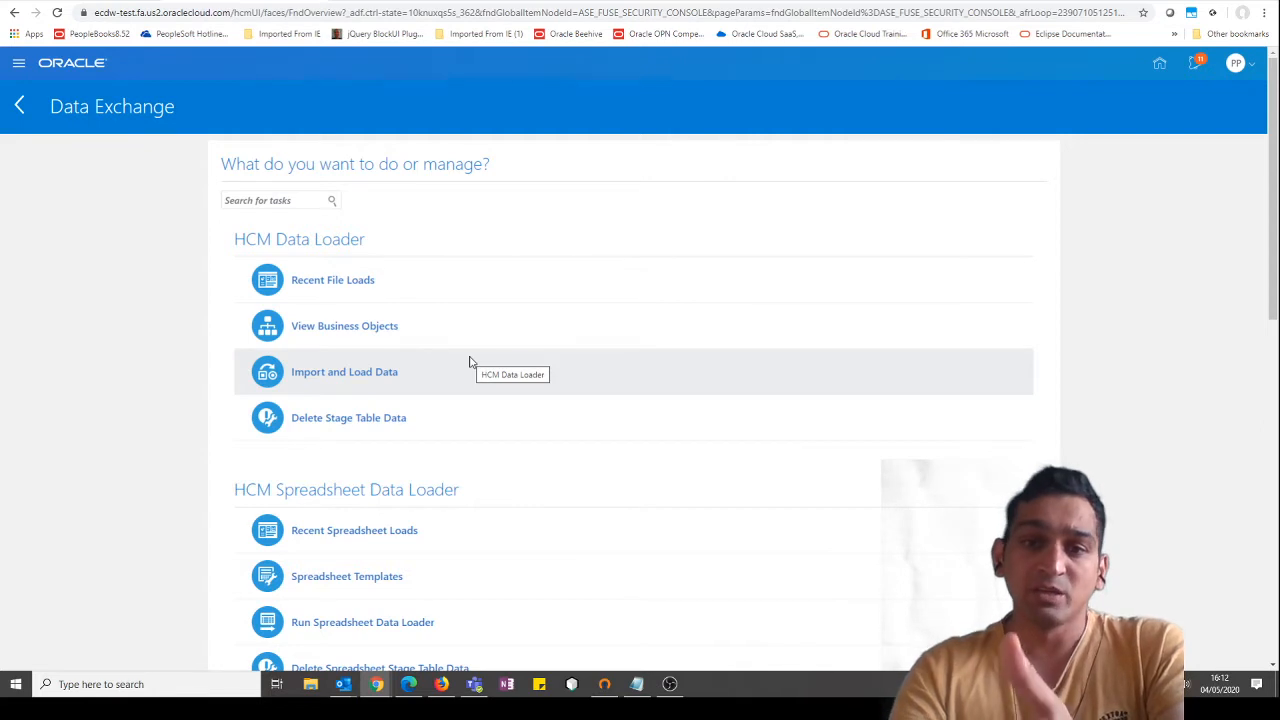
Step: Open the Configure Person Information Removal Policies task in Data Exchange
{"action": "left_click", "coordinate": [469, 358]}
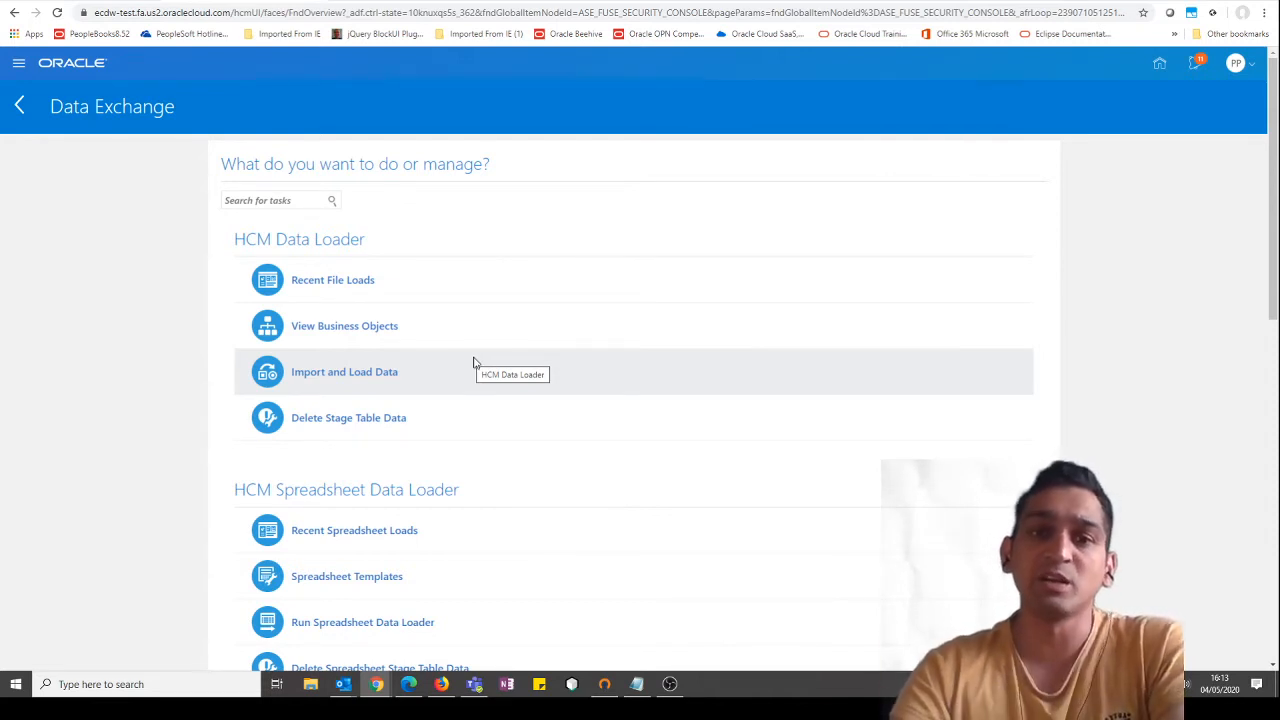
{"action": "scroll", "coordinate": [780, 398], "scroll_direction": "down", "scroll_amount": 2}
{"action": "scroll", "coordinate": [781, 404], "scroll_direction": "down", "scroll_amount": 5}
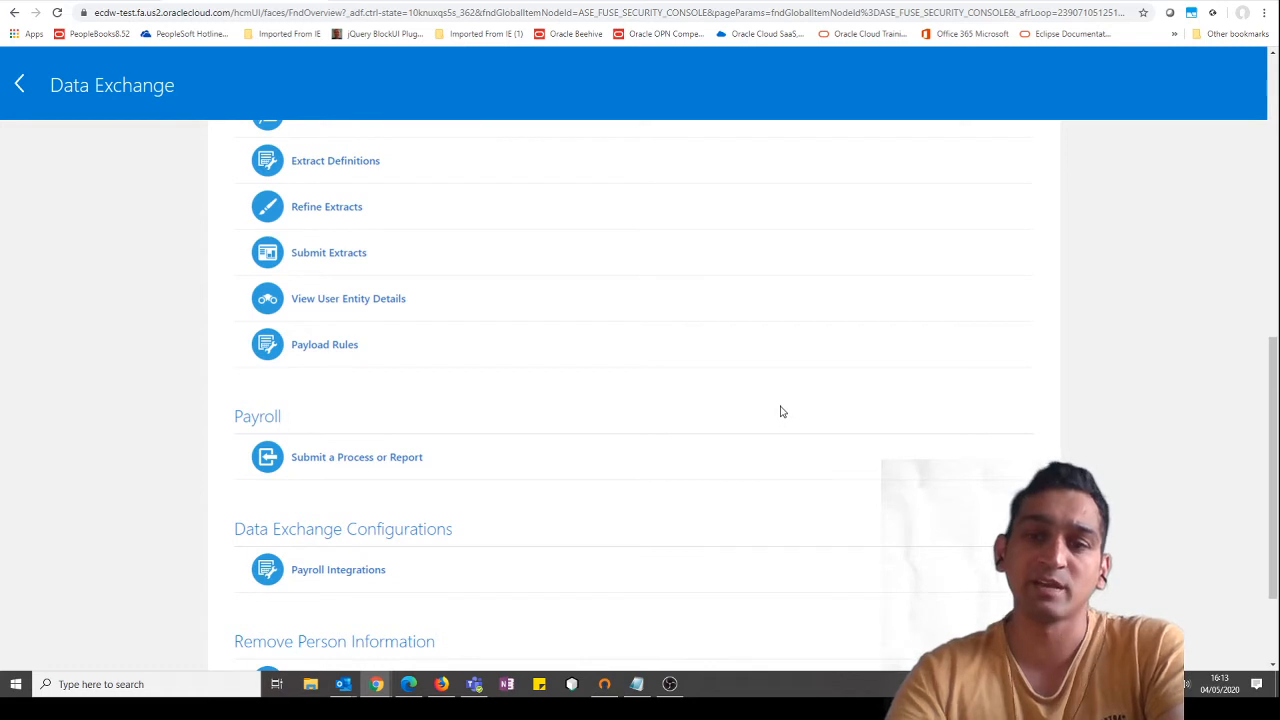
{"action": "scroll", "coordinate": [757, 429], "scroll_direction": "down", "scroll_amount": 2}
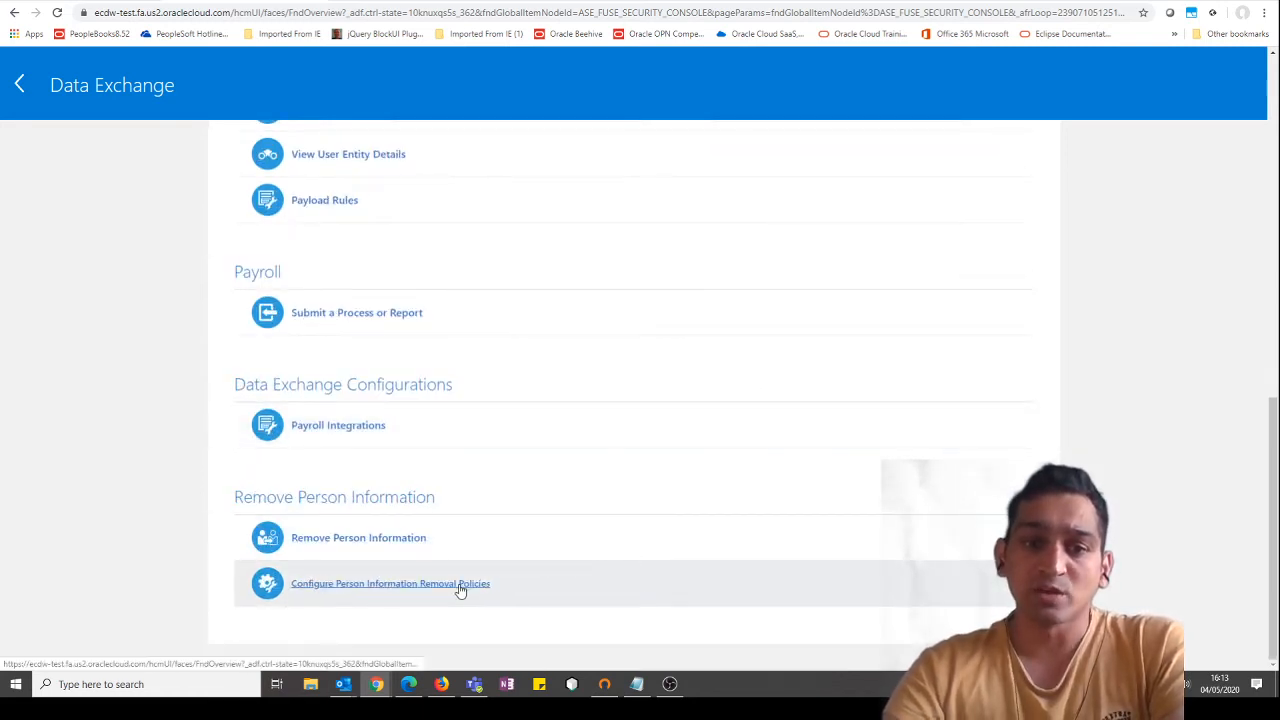
{"action": "left_click", "coordinate": [696, 422]}
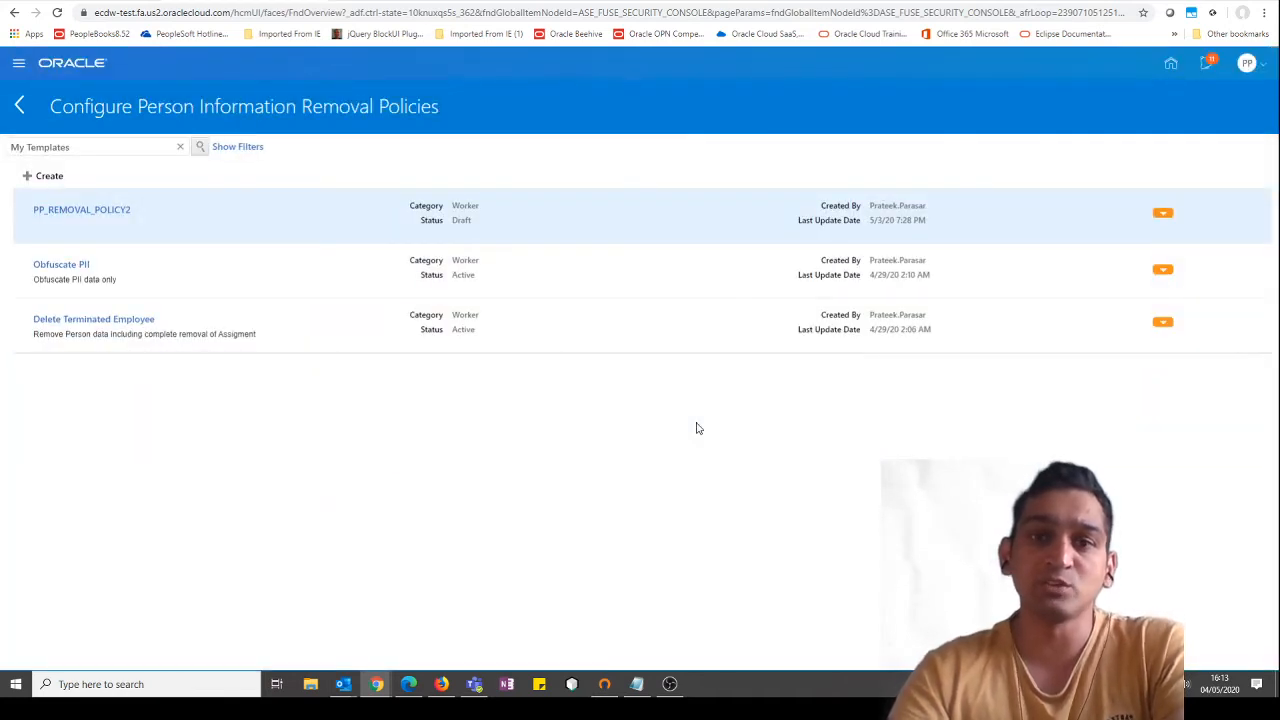
Step: Start a new removal policy template and name it PP_MASK_PERSON_RECORD
{"action": "left_click", "coordinate": [42, 176]}
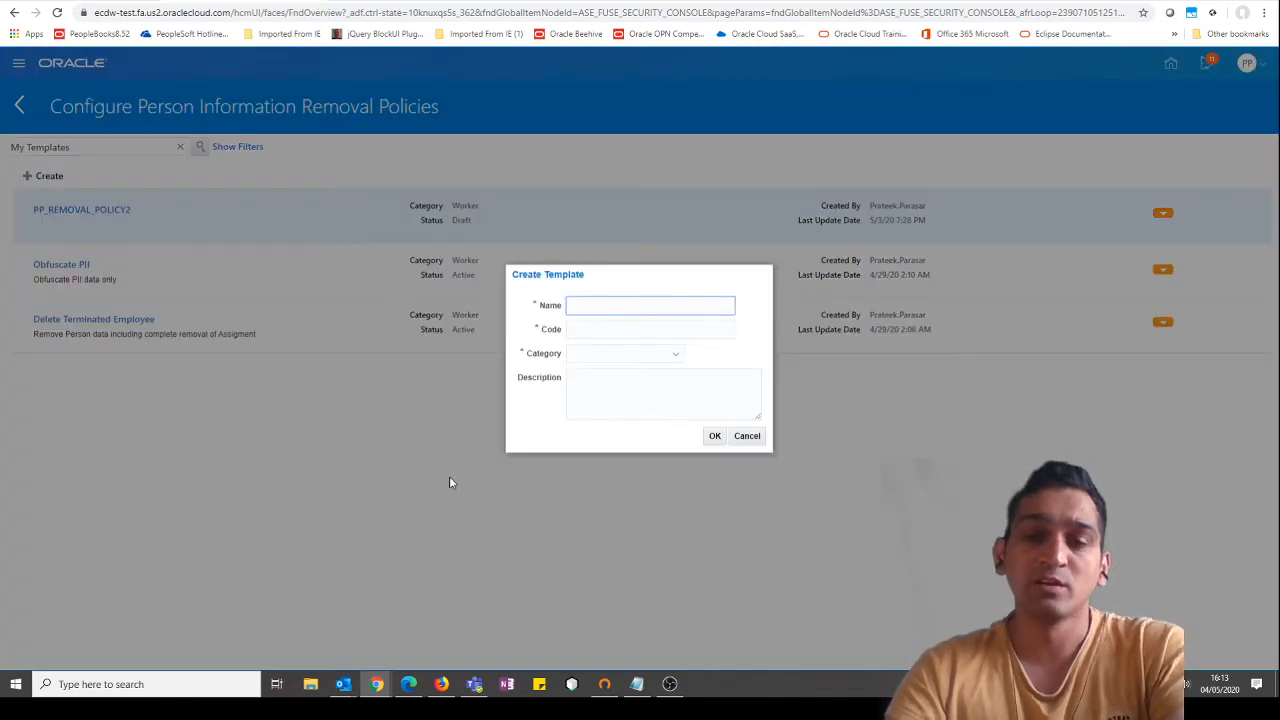
{"action": "type", "text": "PP"}
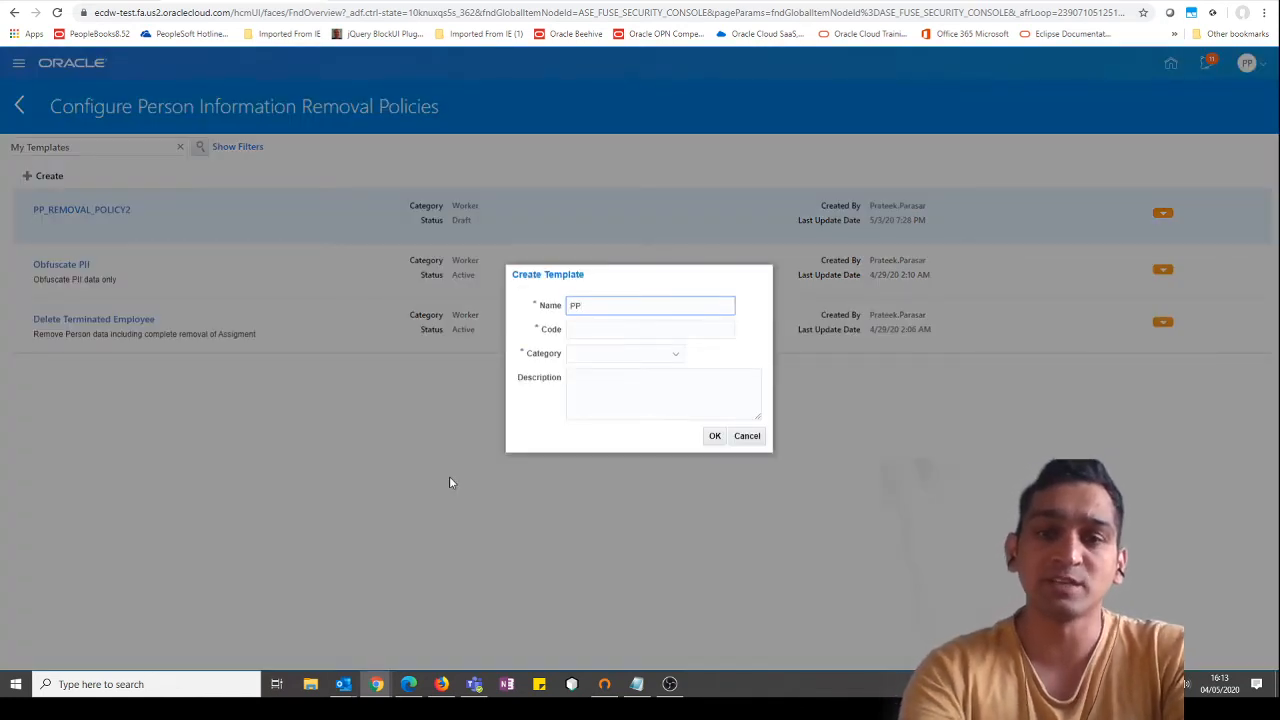
{"action": "type", "text": "_REMOVE"}
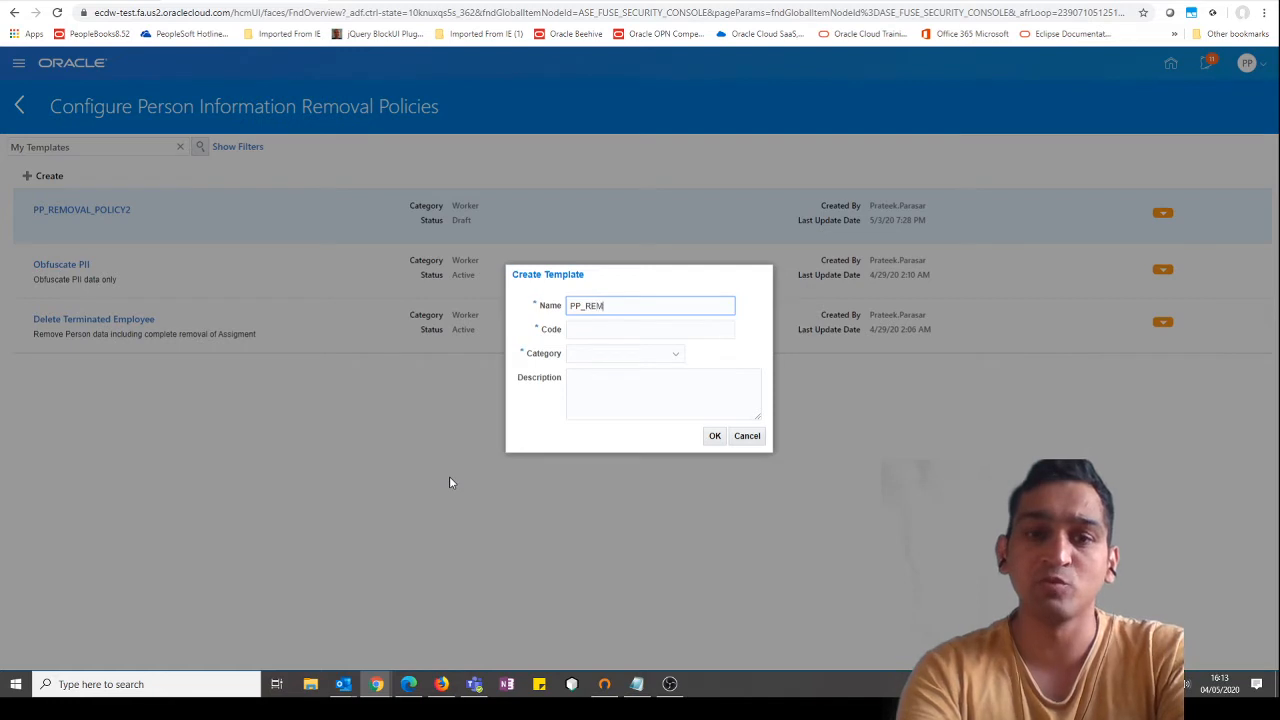
{"action": "key", "text": "BackSpace"}
{"action": "key", "text": "BackSpace"}
{"action": "key", "text": "BackSpace"}
{"action": "key", "text": "BackSpace"}
{"action": "key", "text": "BackSpace"}
{"action": "key", "text": "BackSpace"}
{"action": "type", "text": "MA"}
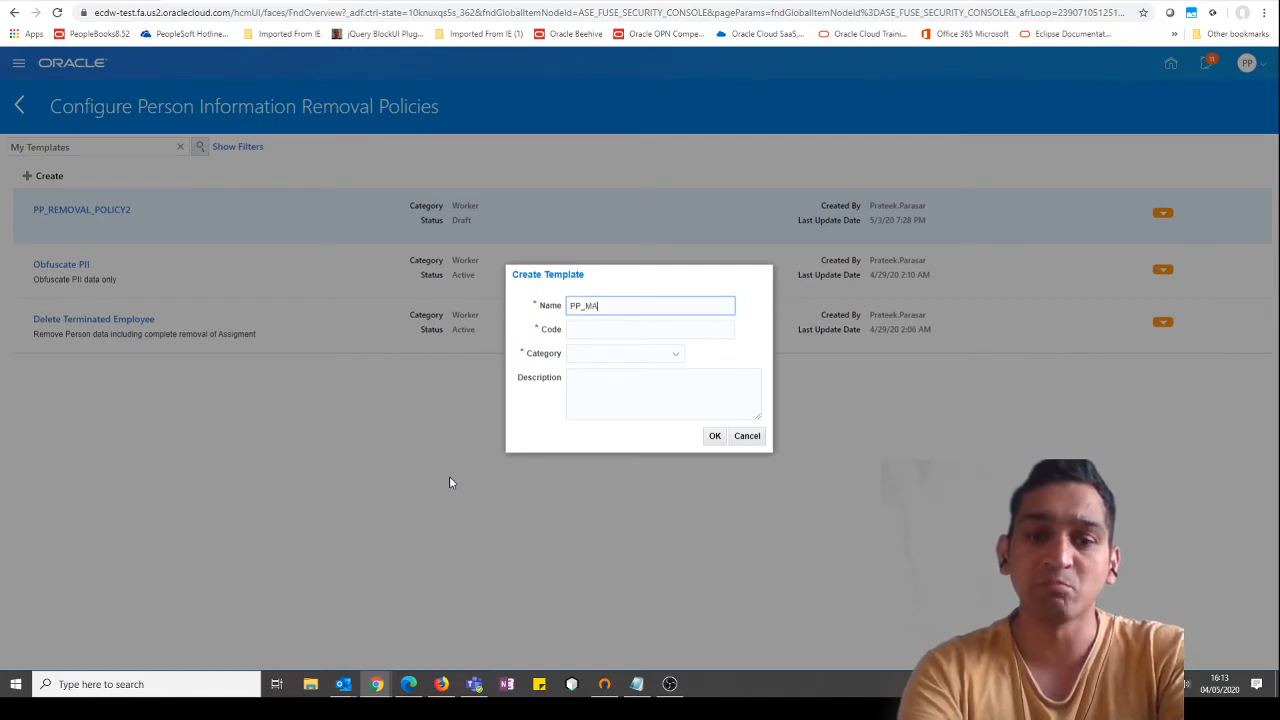
{"action": "type", "text": "SK_PERSON_RECORD"}
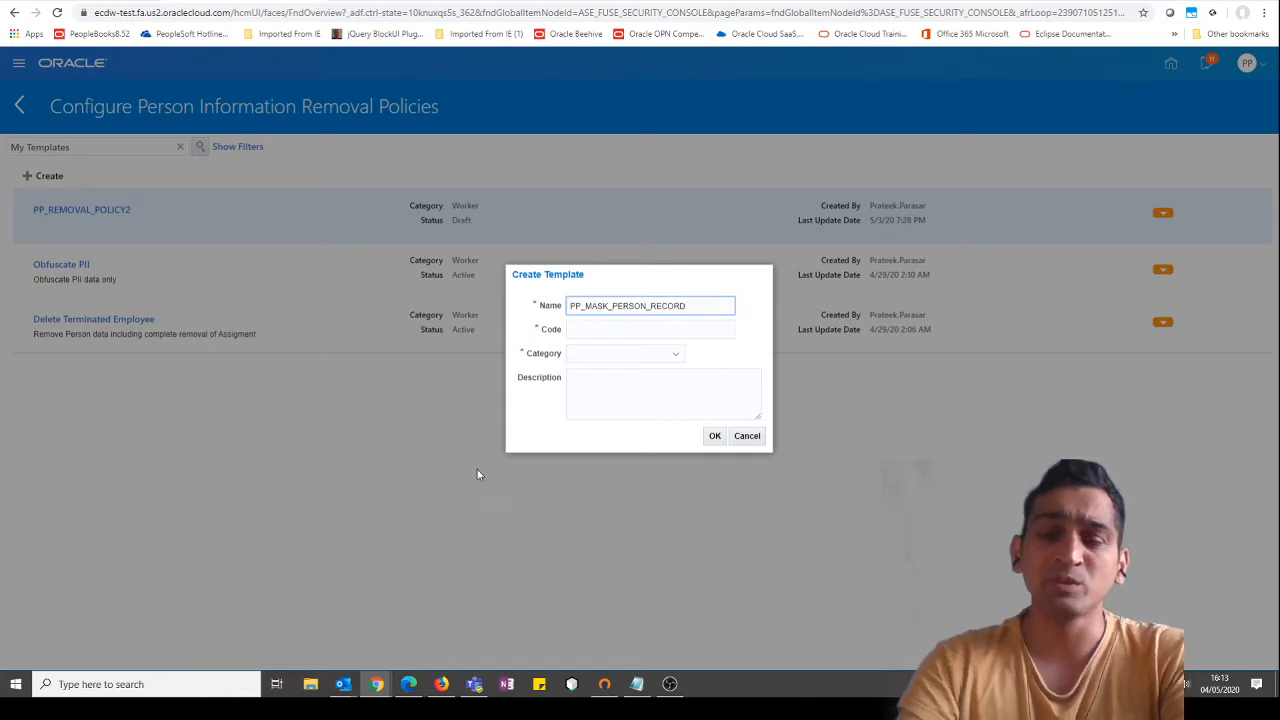
Step: Give the template the code PP_MASK_PERSON_RECORD and the category Worker, and create it
{"action": "left_click", "coordinate": [626, 330]}
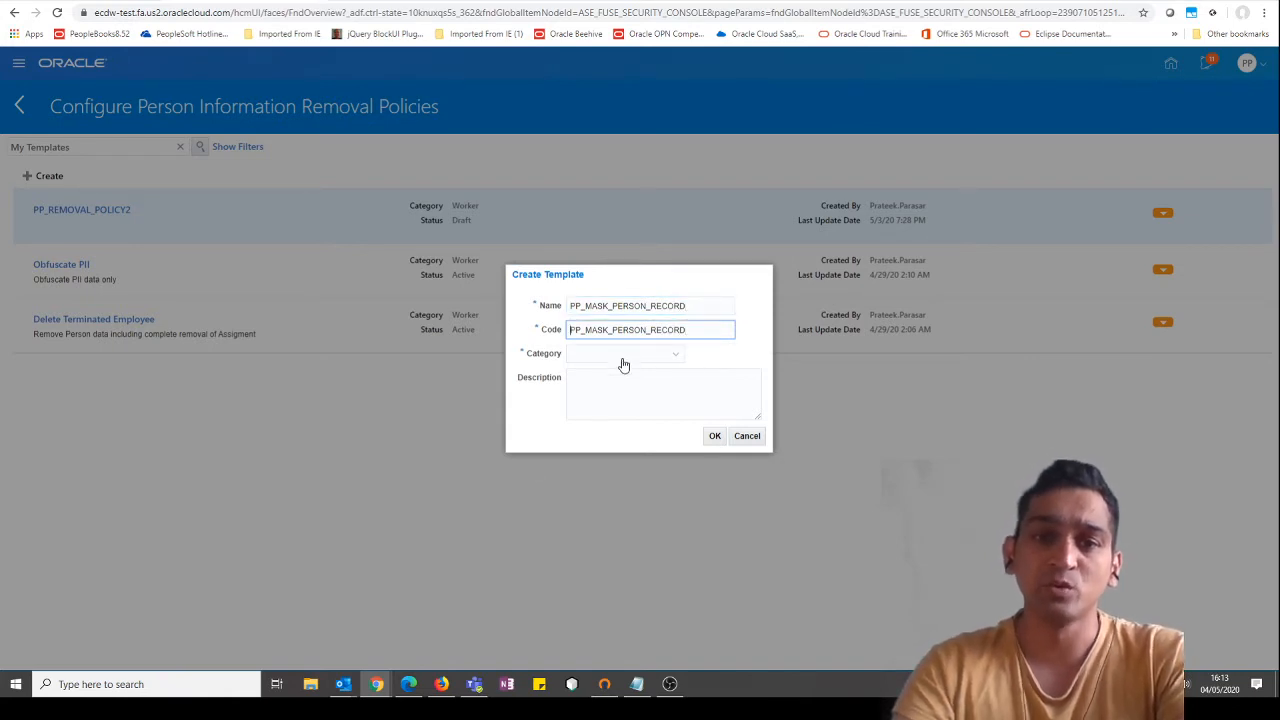
{"action": "left_click", "coordinate": [628, 355]}
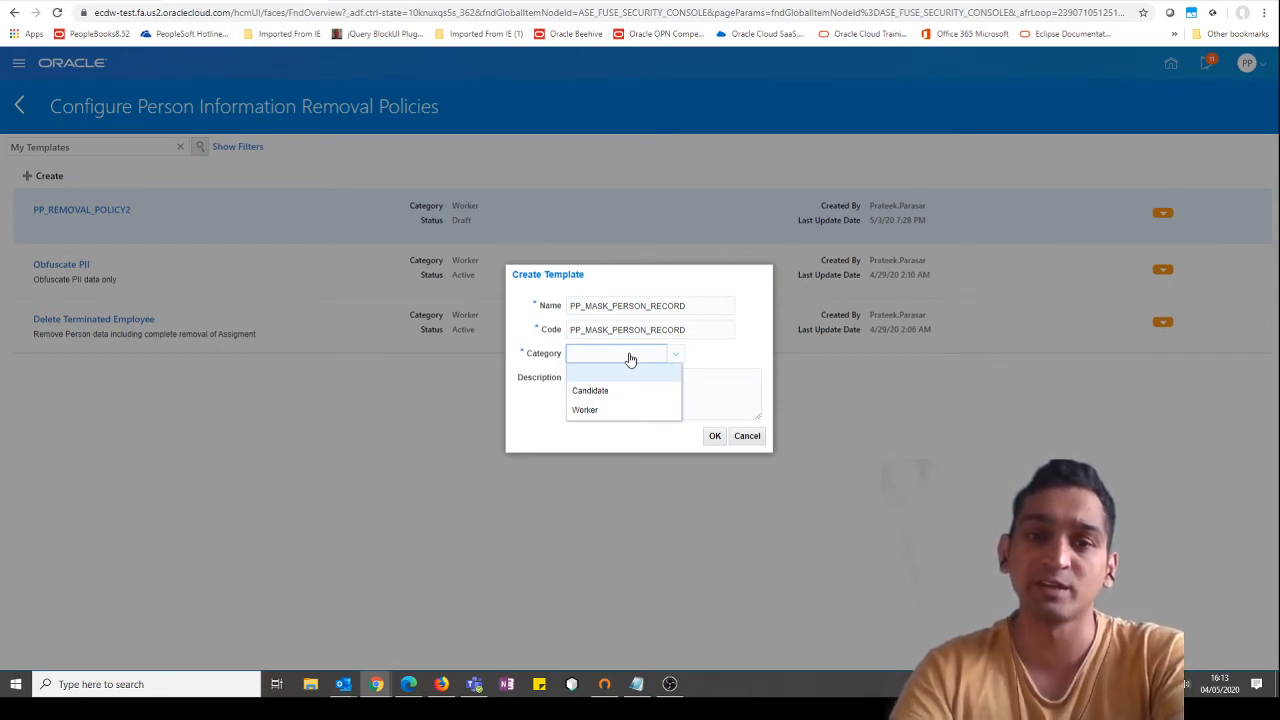
{"action": "left_click", "coordinate": [588, 411]}
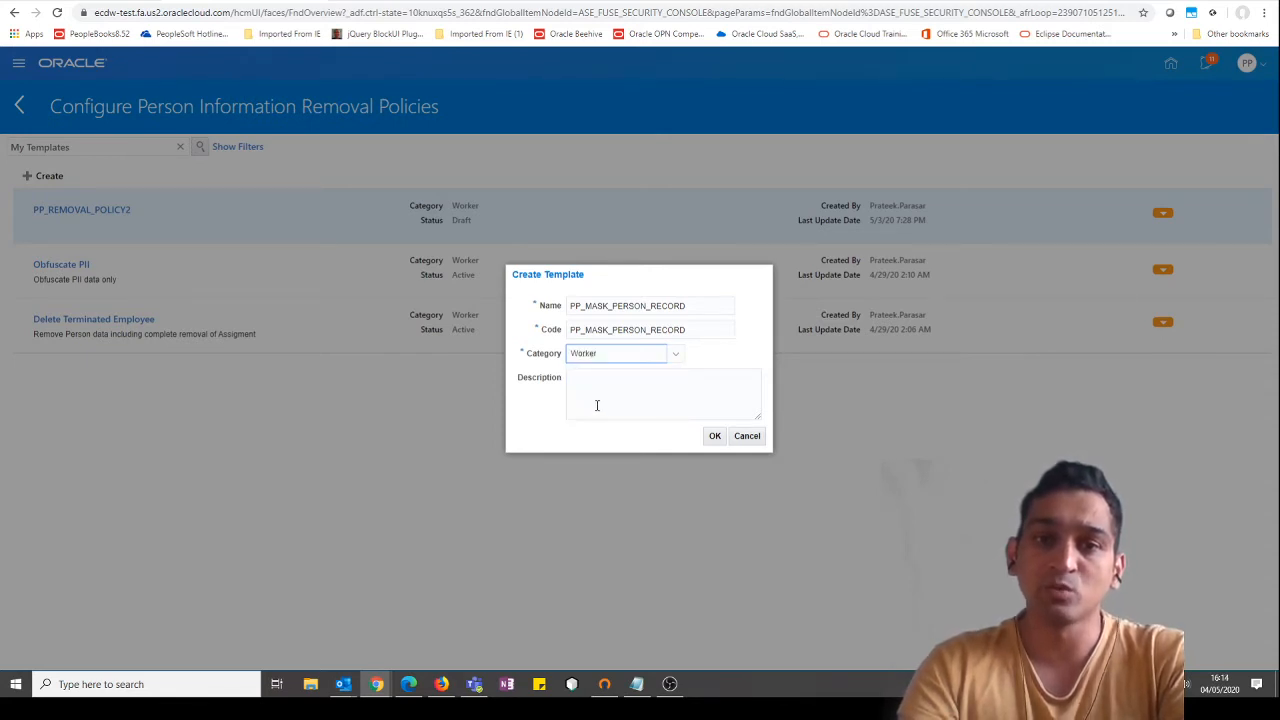
{"action": "left_click", "coordinate": [597, 405]}
{"action": "left_click", "coordinate": [715, 436]}
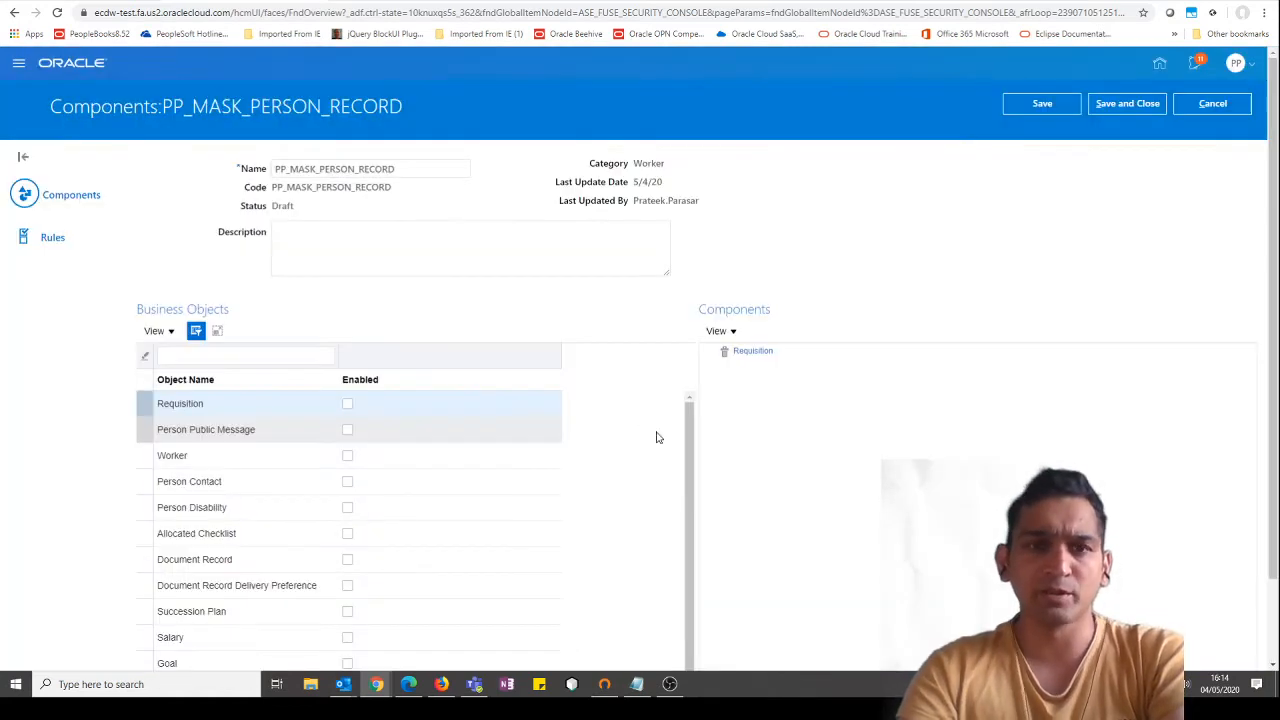
Step: Enable the Worker business object in the template, and select and expand its Worker component
{"action": "scroll", "coordinate": [965, 363], "scroll_direction": "down", "scroll_amount": 2}
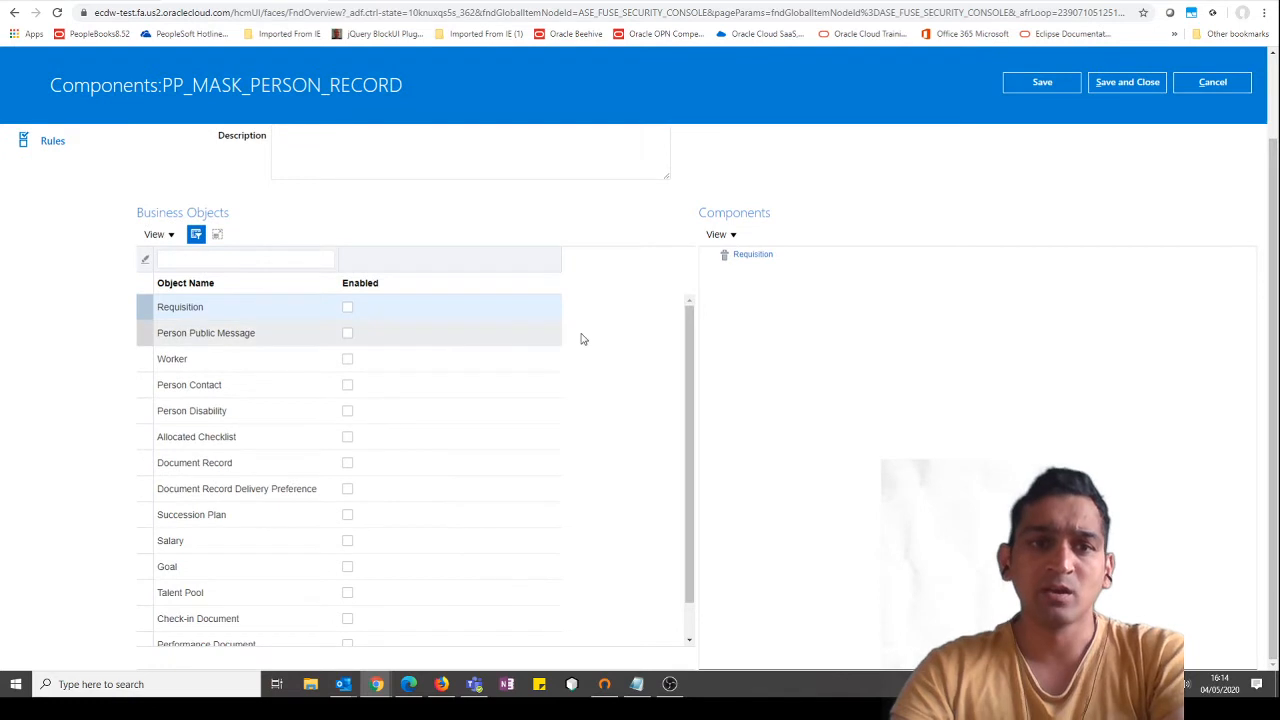
{"action": "left_click", "coordinate": [347, 361]}
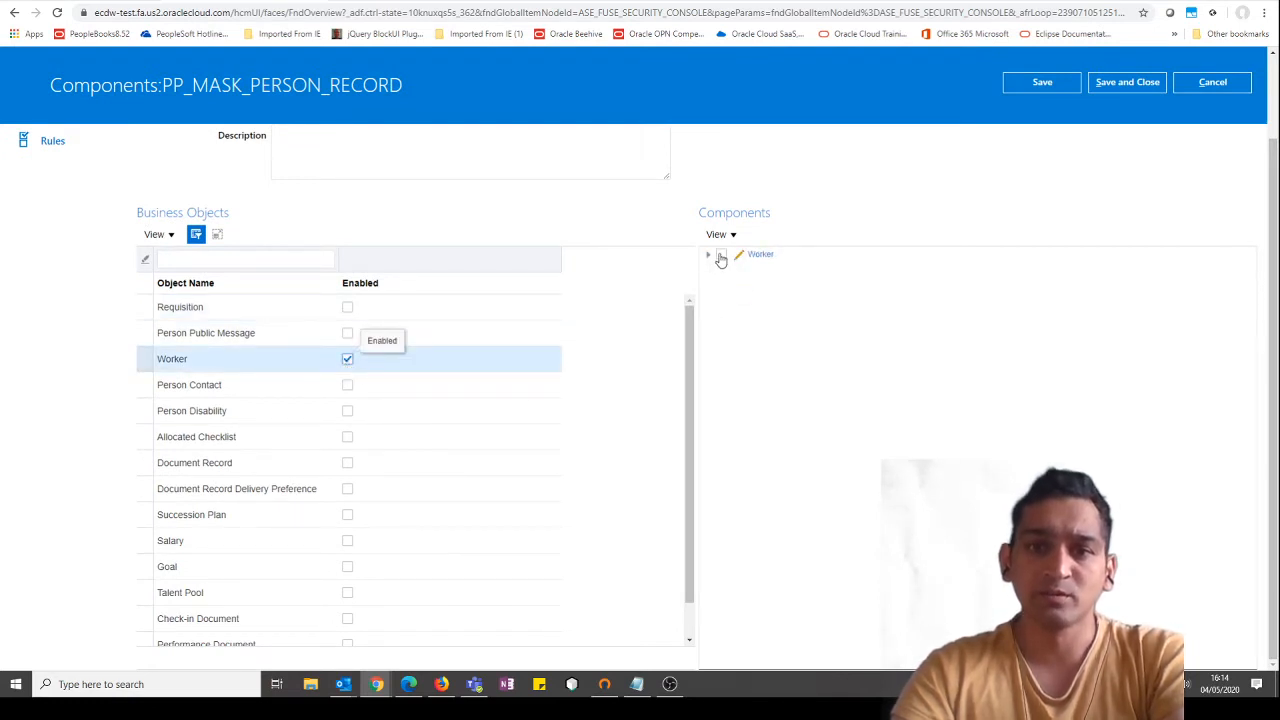
{"action": "left_click", "coordinate": [721, 256]}
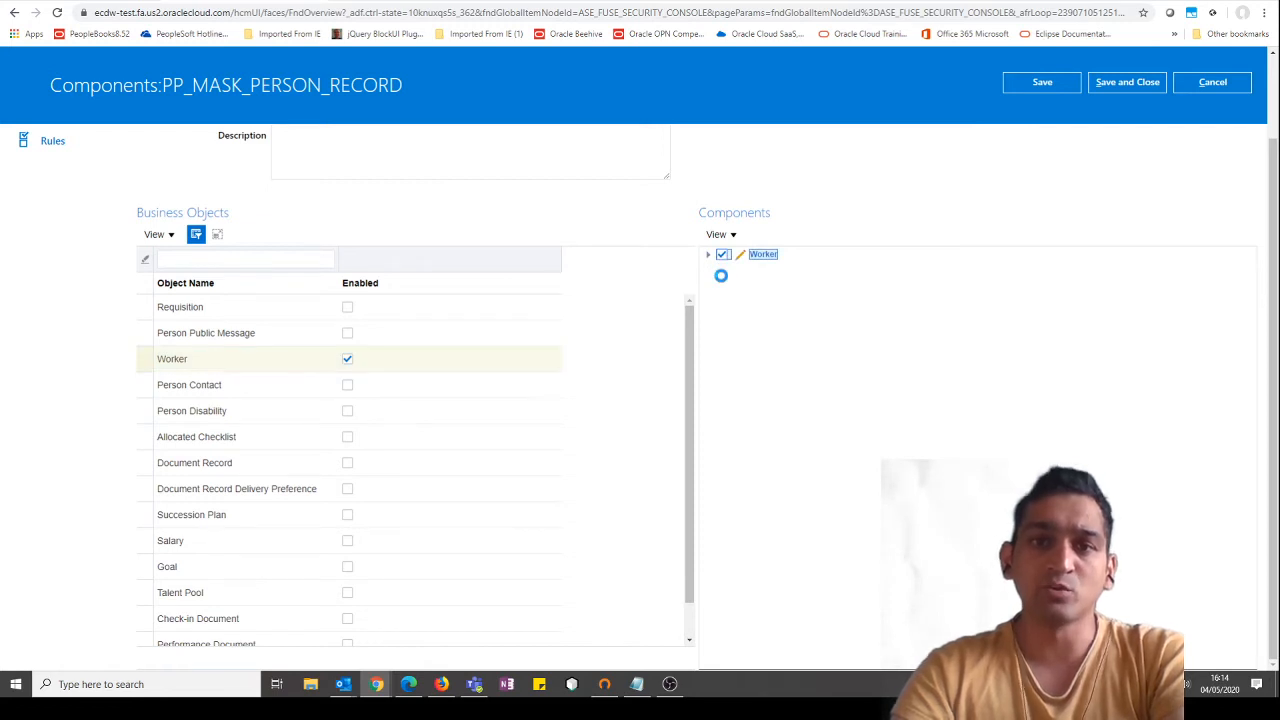
{"action": "left_click", "coordinate": [708, 256]}
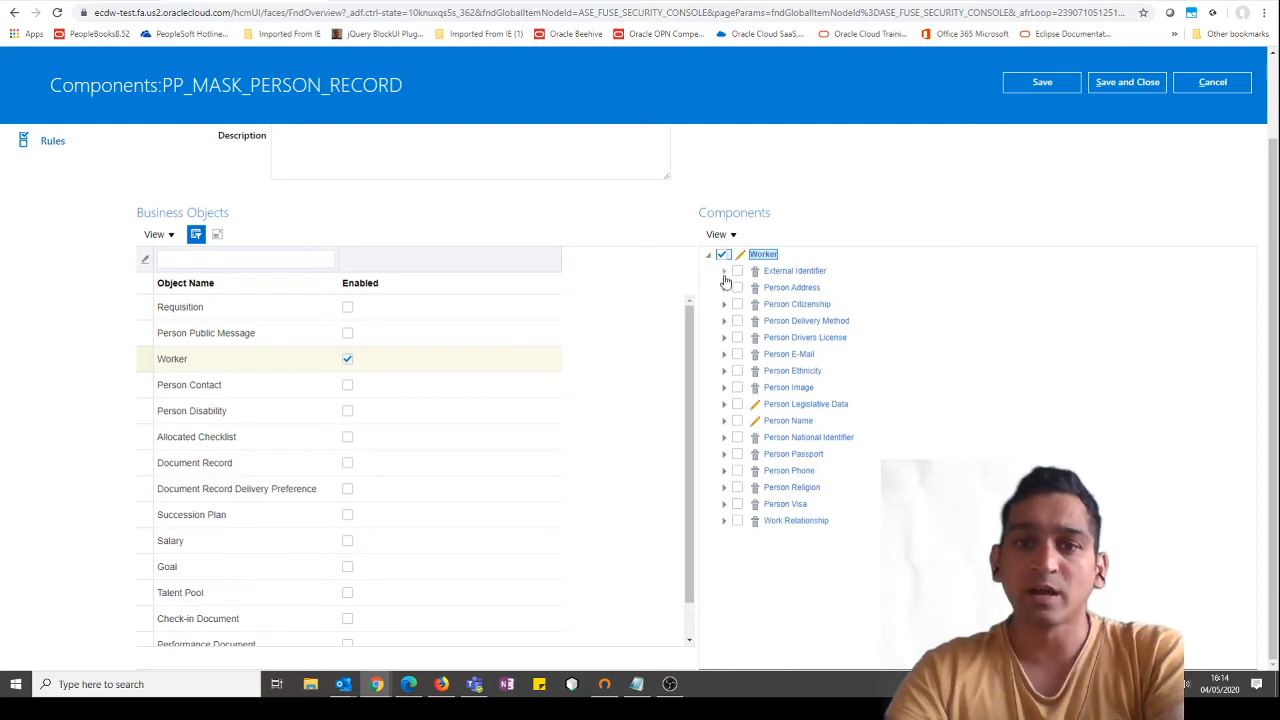
Step: Include External Identifier, Person Address, Person Citizenship, Person E-Mail and Person Image under the Worker component
{"action": "left_click", "coordinate": [737, 271]}
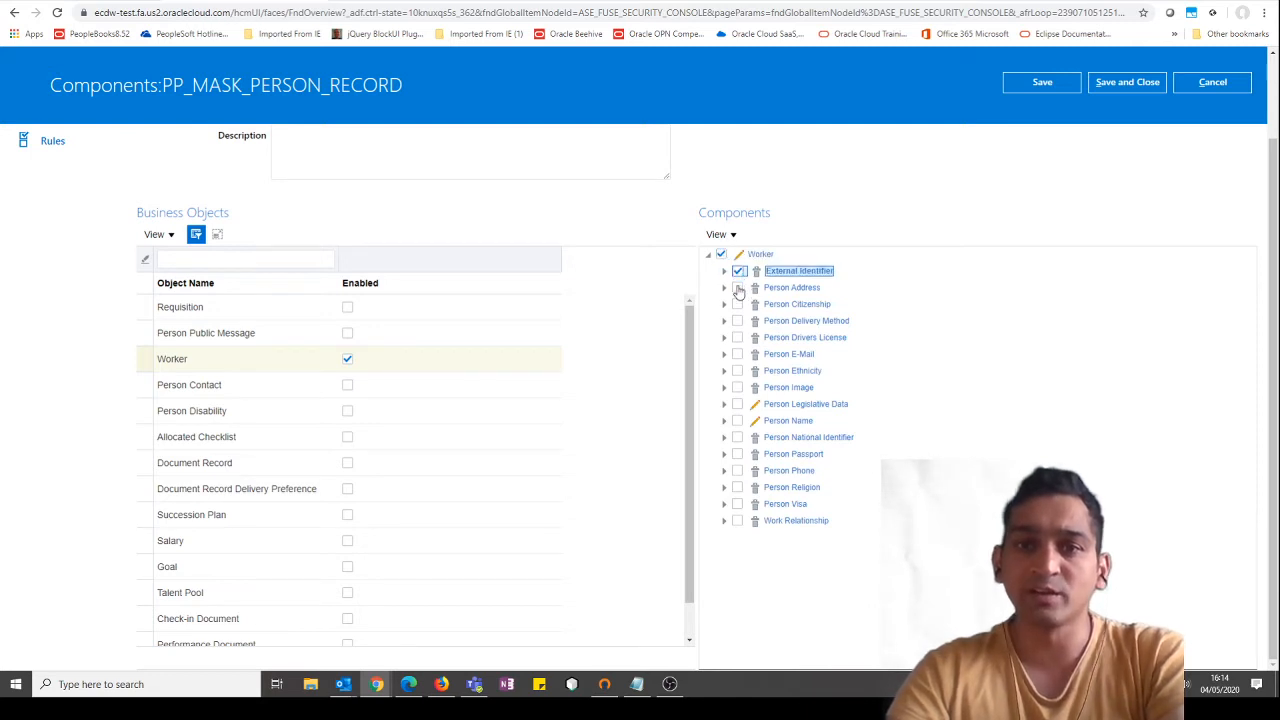
{"action": "left_click", "coordinate": [737, 288]}
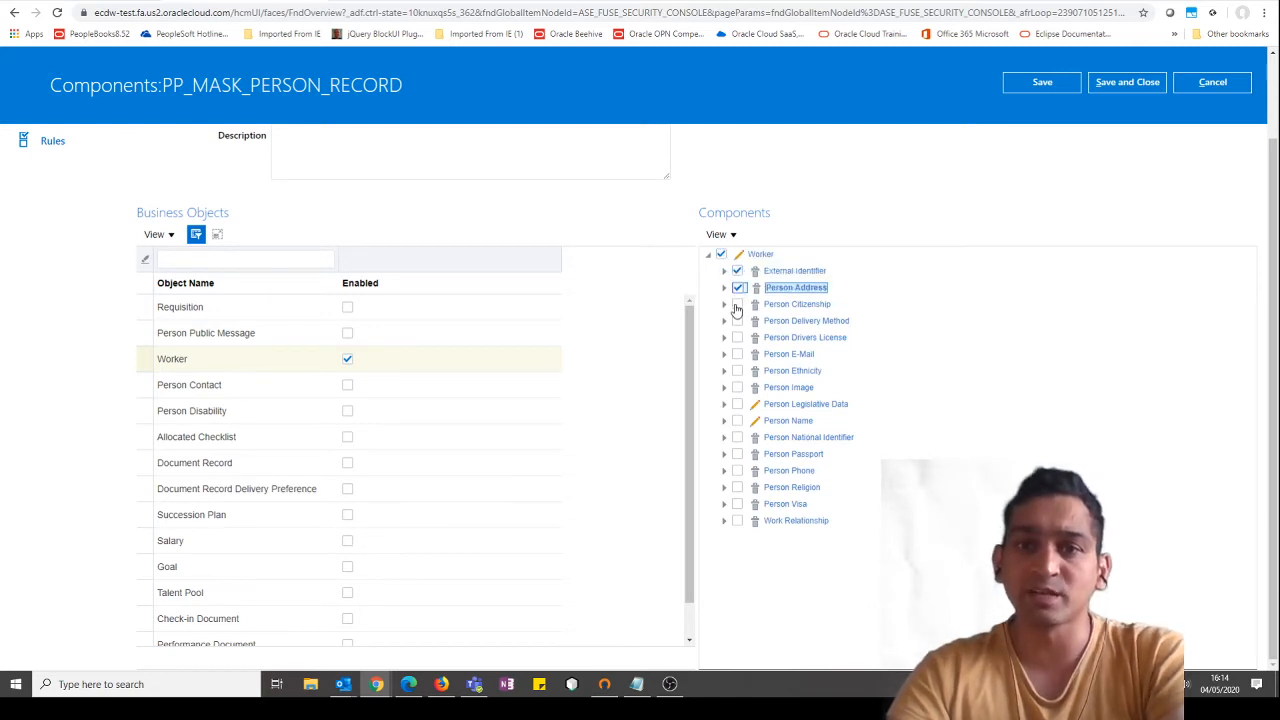
{"action": "left_click", "coordinate": [737, 305]}
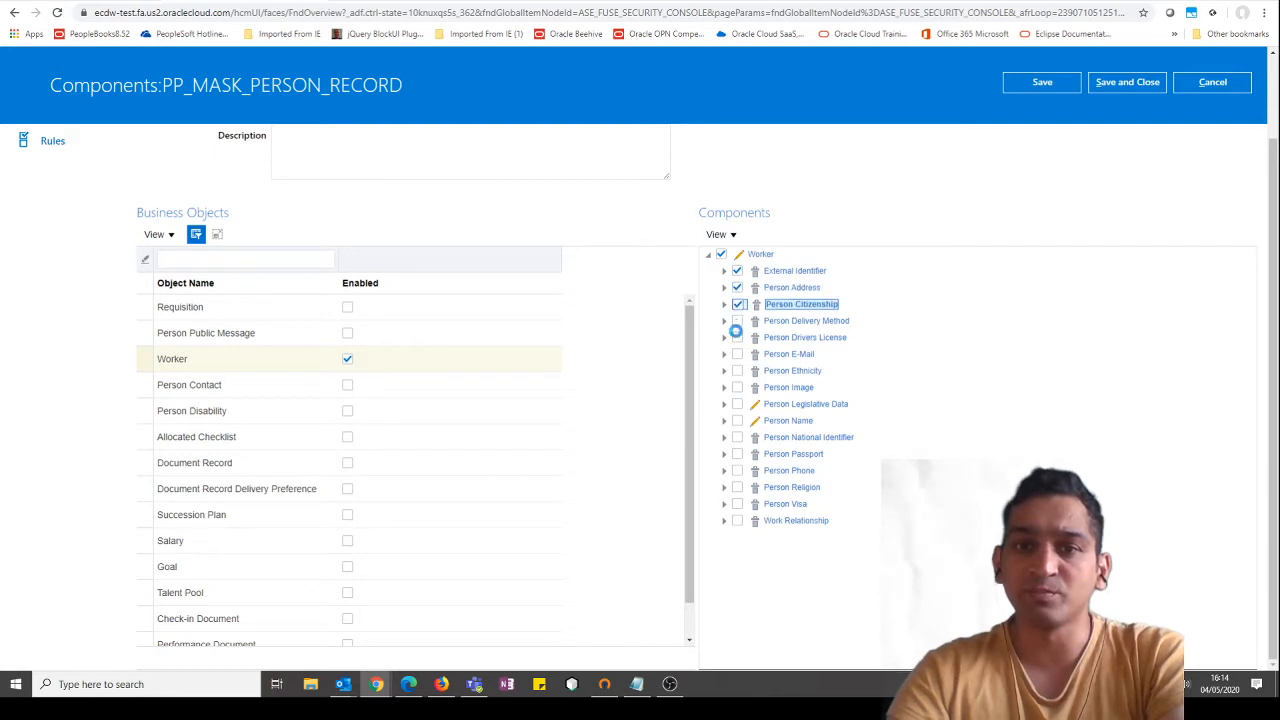
{"action": "left_click", "coordinate": [737, 354]}
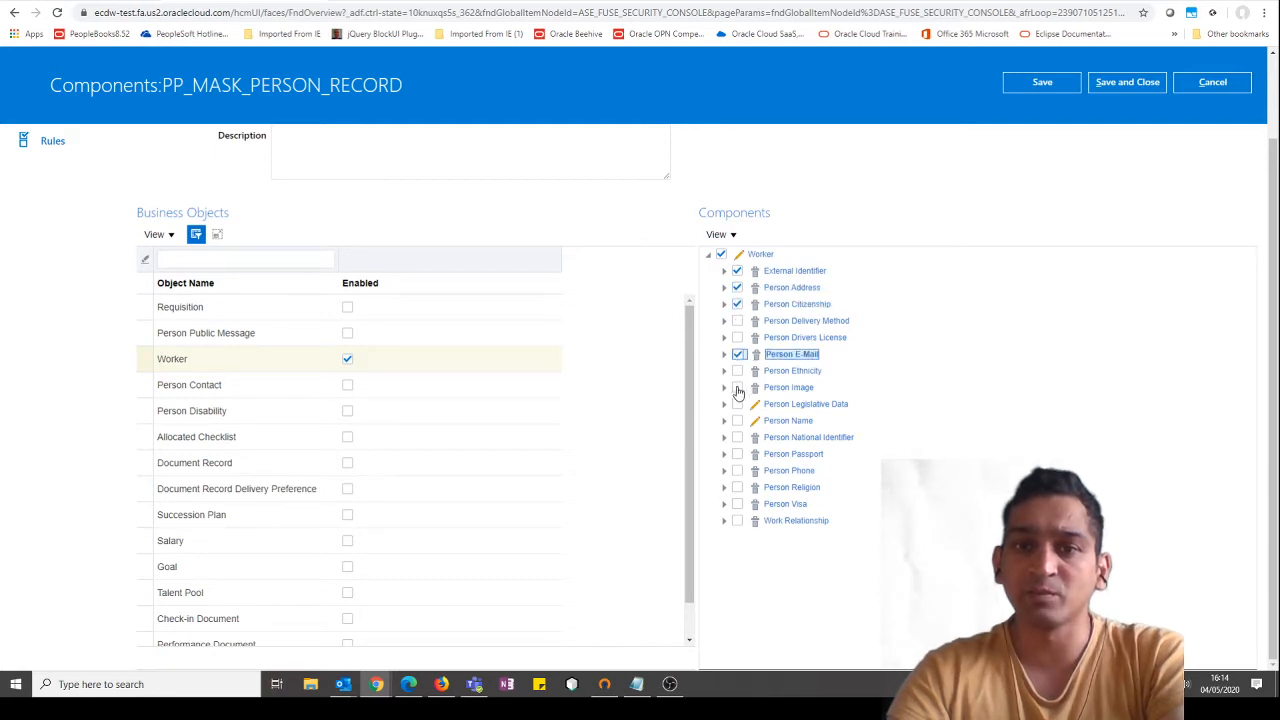
{"action": "left_click", "coordinate": [737, 388]}
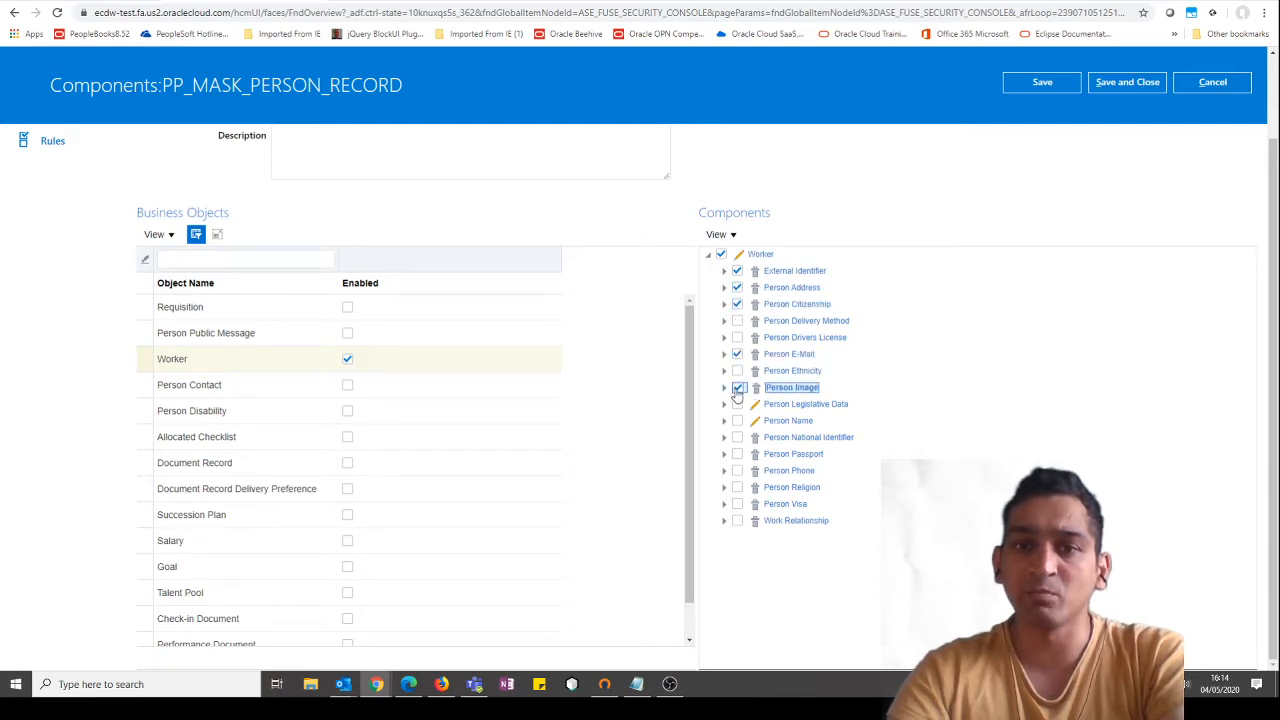
Step: Add Person Passport, Person Phone, Person Visa and Person Religion to the Worker components covered by the template
{"action": "left_click", "coordinate": [738, 454]}
{"action": "left_click", "coordinate": [737, 471]}
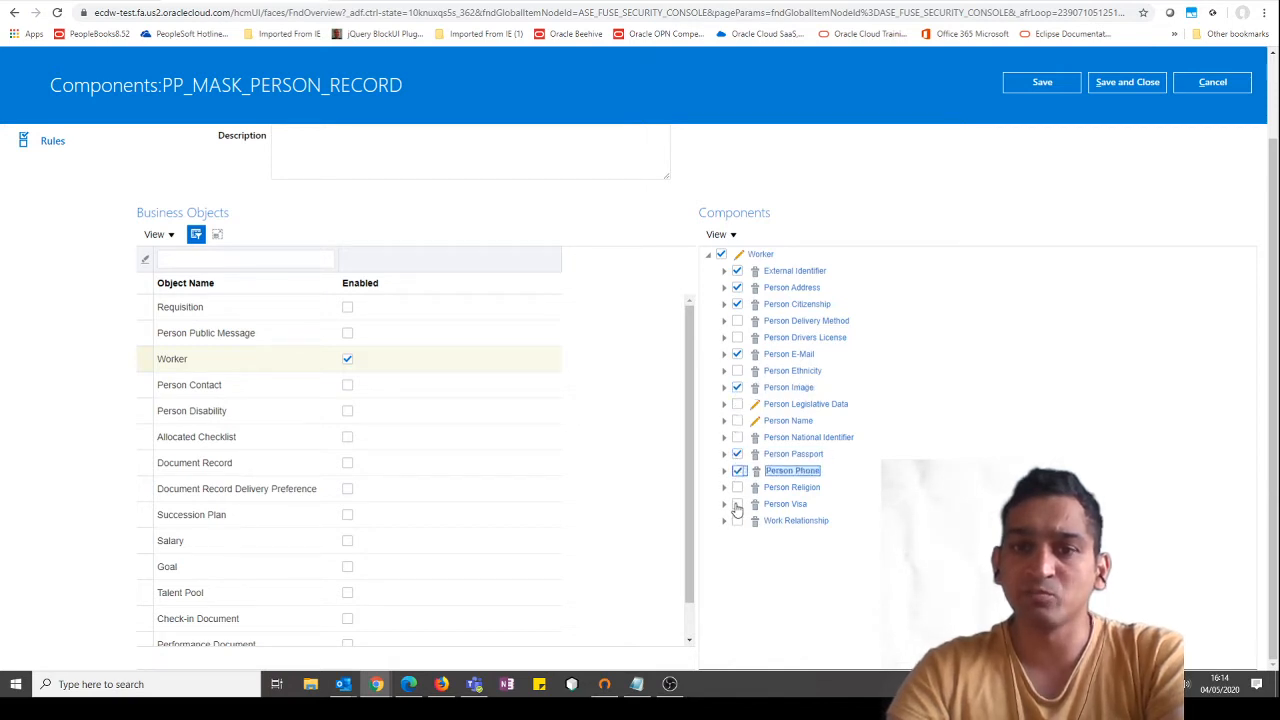
{"action": "left_click", "coordinate": [737, 504]}
{"action": "left_click", "coordinate": [737, 487]}
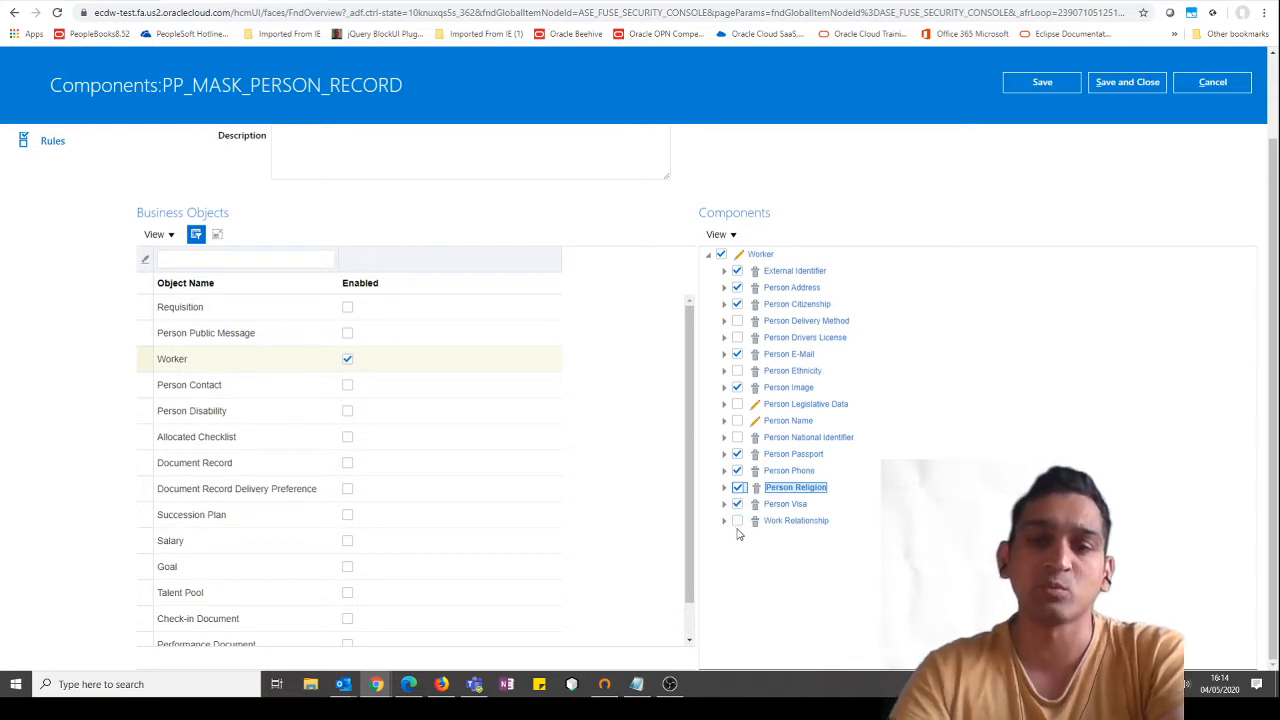
{"action": "left_click", "coordinate": [723, 522]}
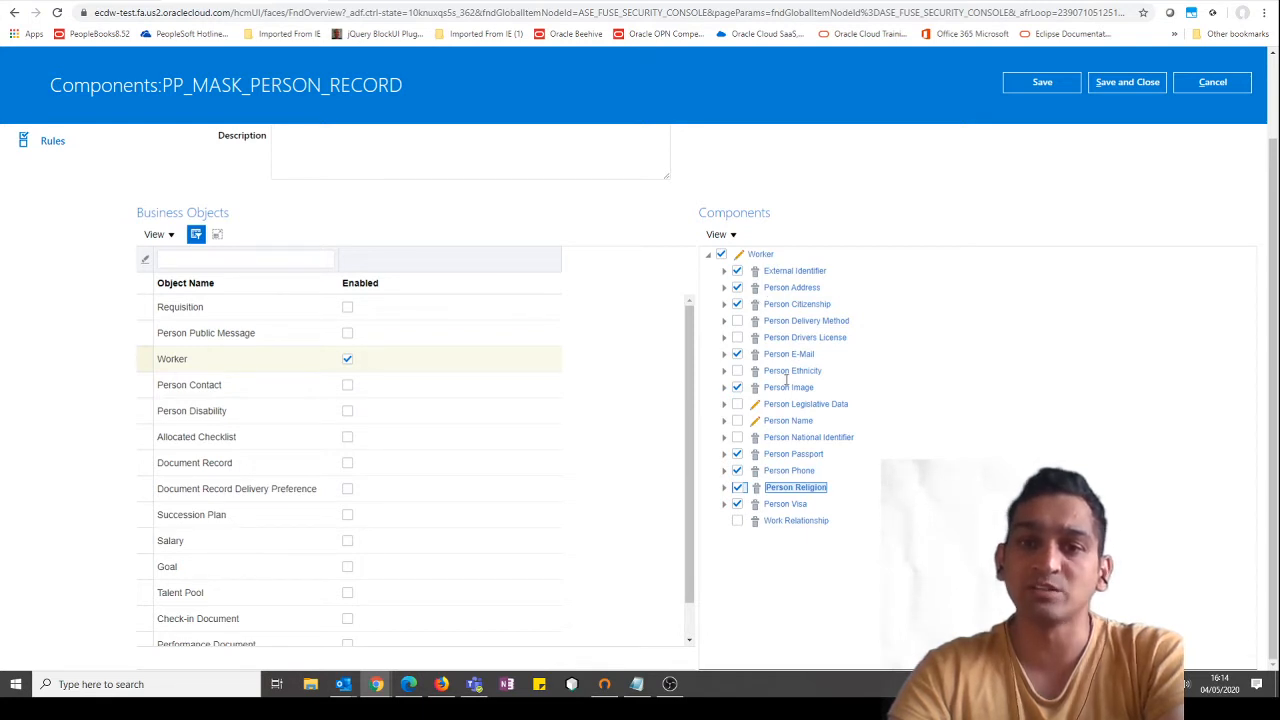
Step: Include the Worker's Person Legislative Data, Person Name and Person National Identifier components in the template
{"action": "left_click", "coordinate": [739, 406]}
{"action": "left_click", "coordinate": [738, 421]}
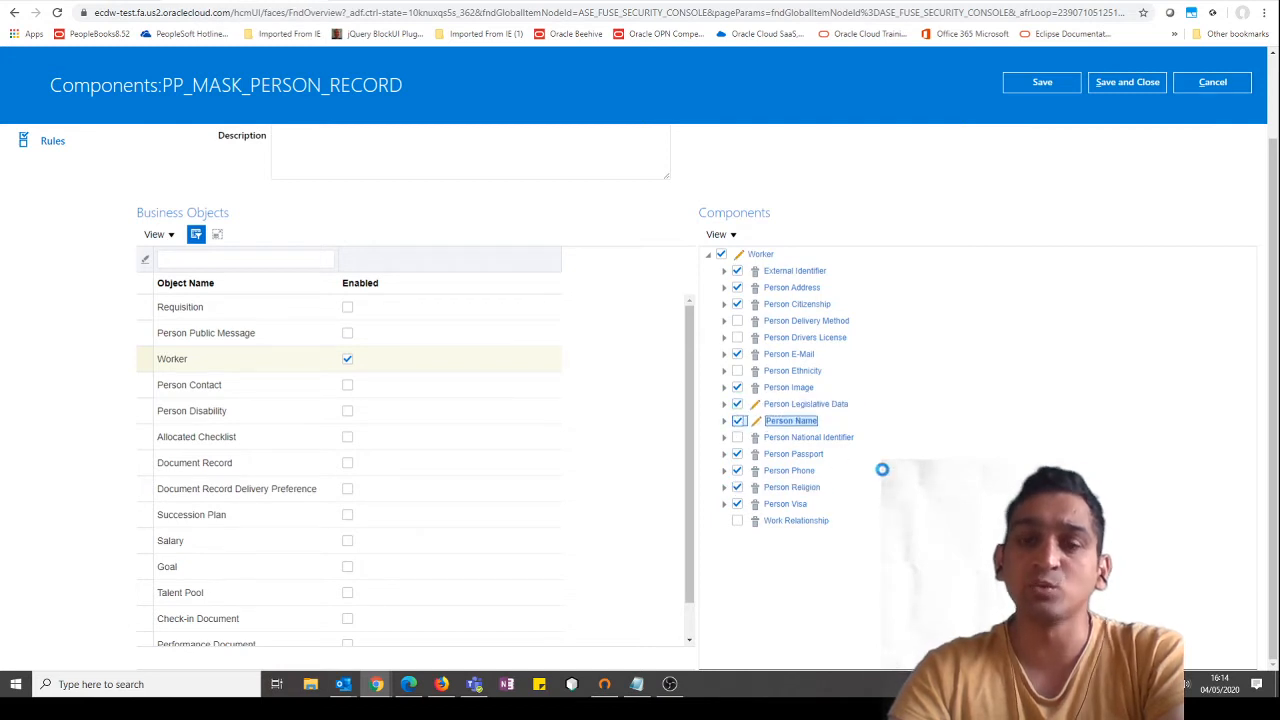
{"action": "left_click", "coordinate": [738, 438]}
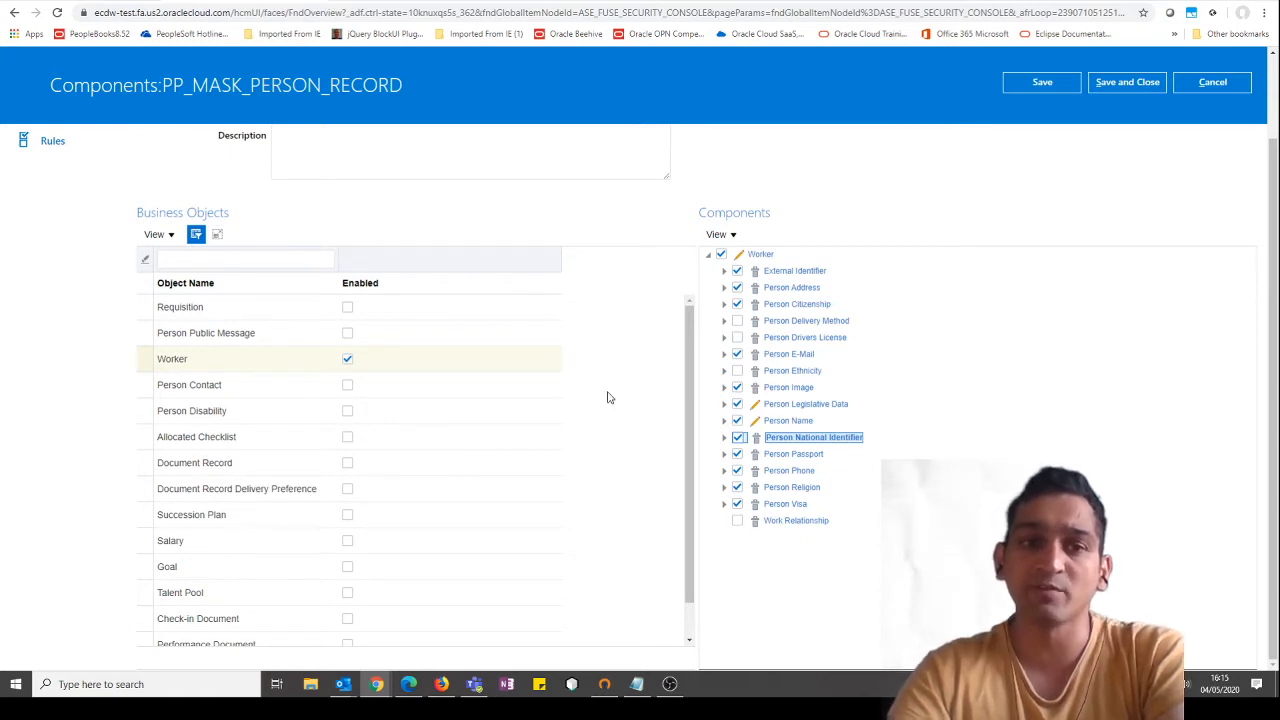
Step: Enable the Person Contact and Person Disability business objects in the template
{"action": "left_click", "coordinate": [347, 390]}
{"action": "left_click", "coordinate": [347, 388]}
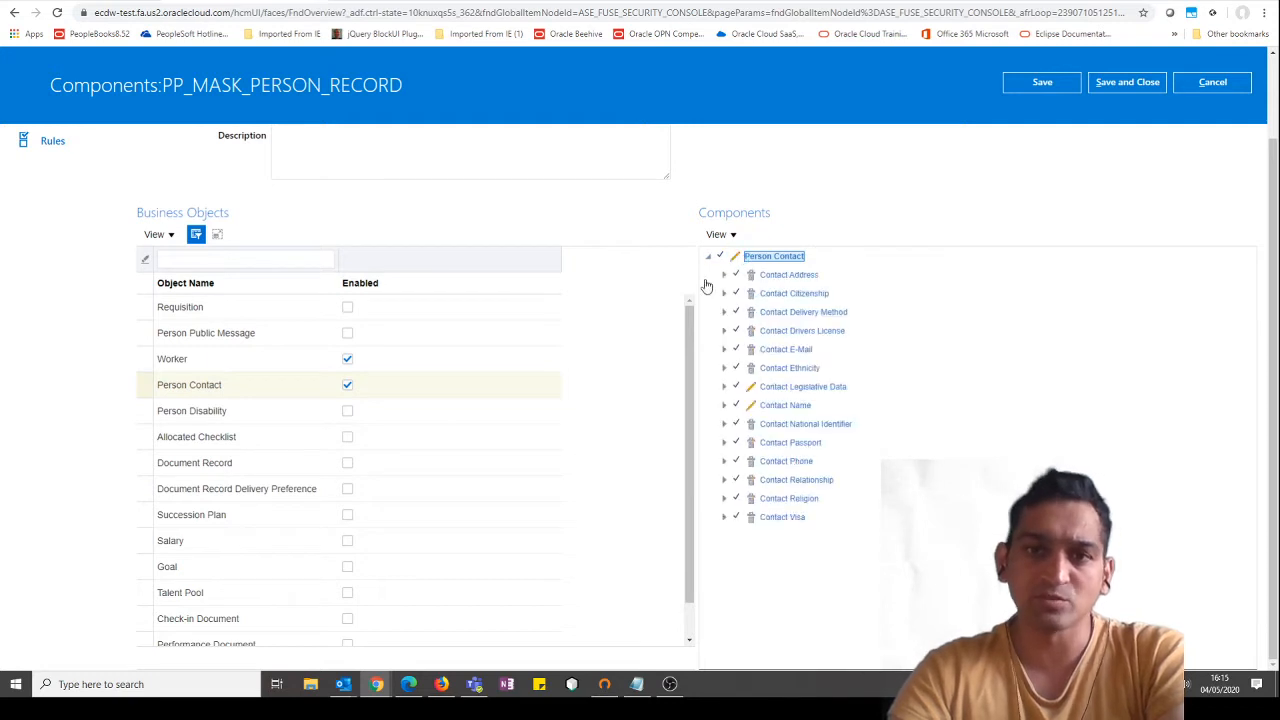
{"action": "left_click", "coordinate": [346, 413]}
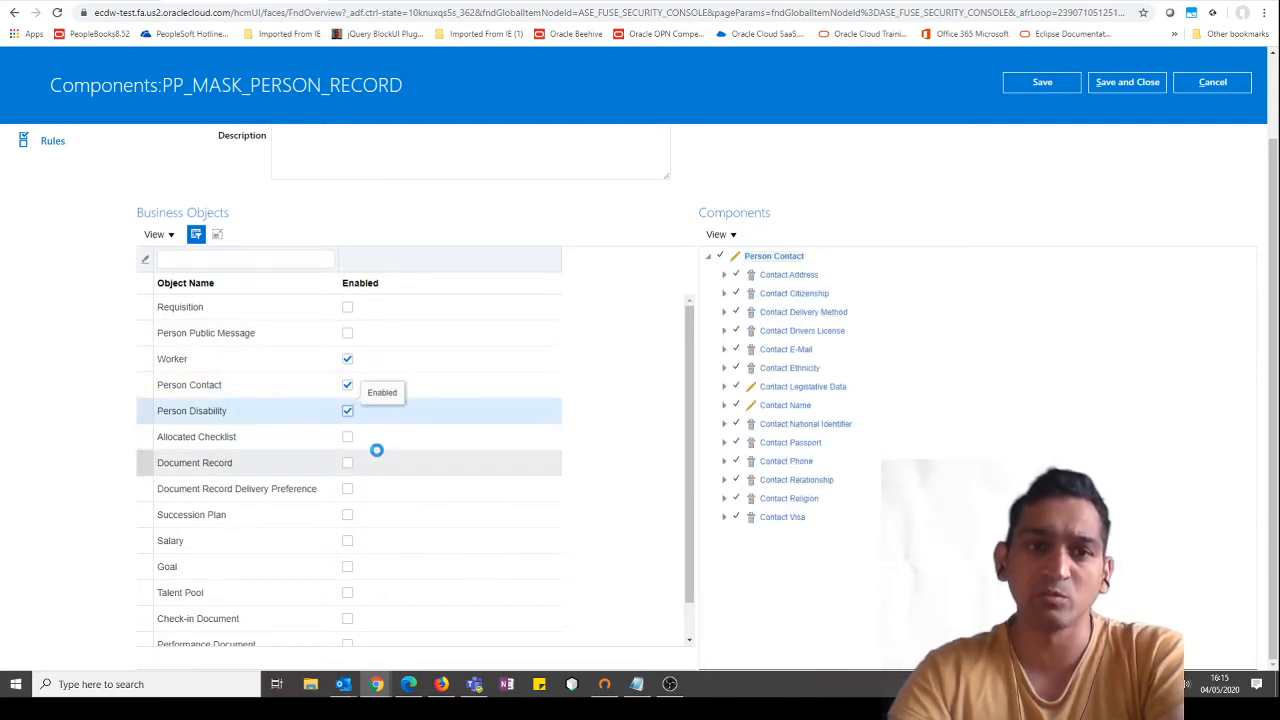
Step: Enable the Document Record business object and include its Document Record component
{"action": "left_click", "coordinate": [347, 466]}
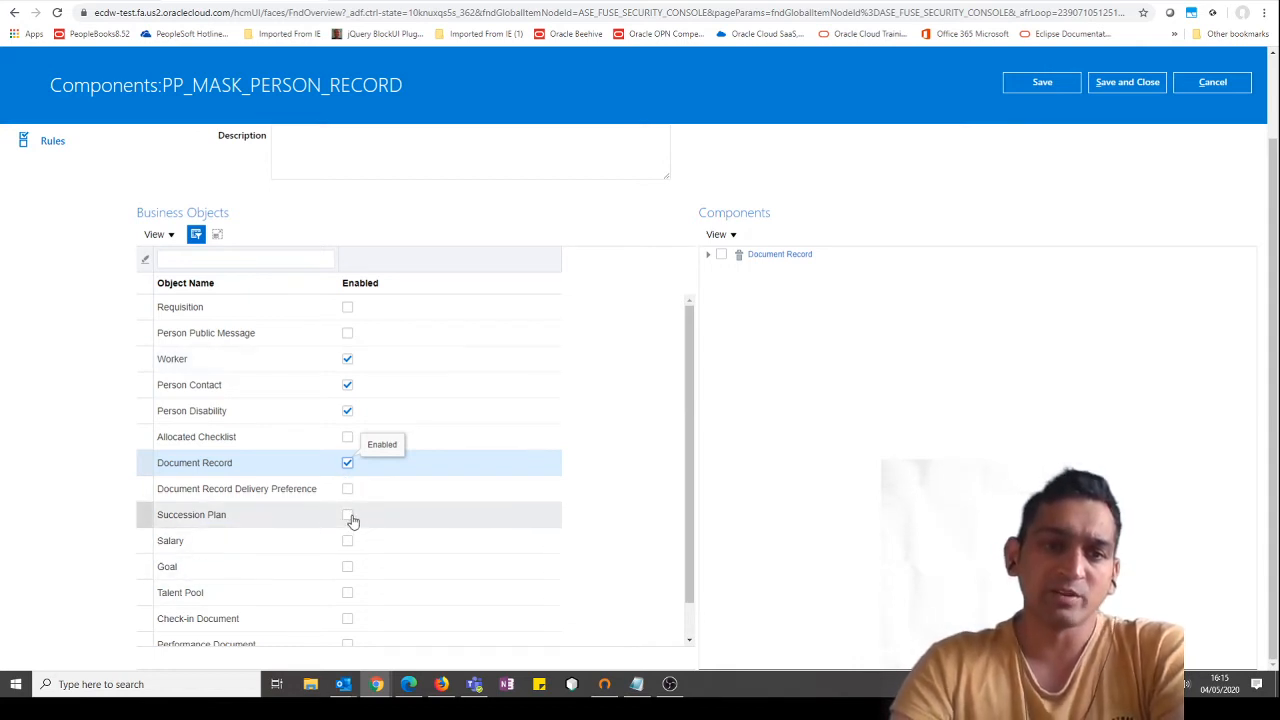
{"action": "scroll", "coordinate": [351, 522], "scroll_direction": "down", "scroll_amount": 1}
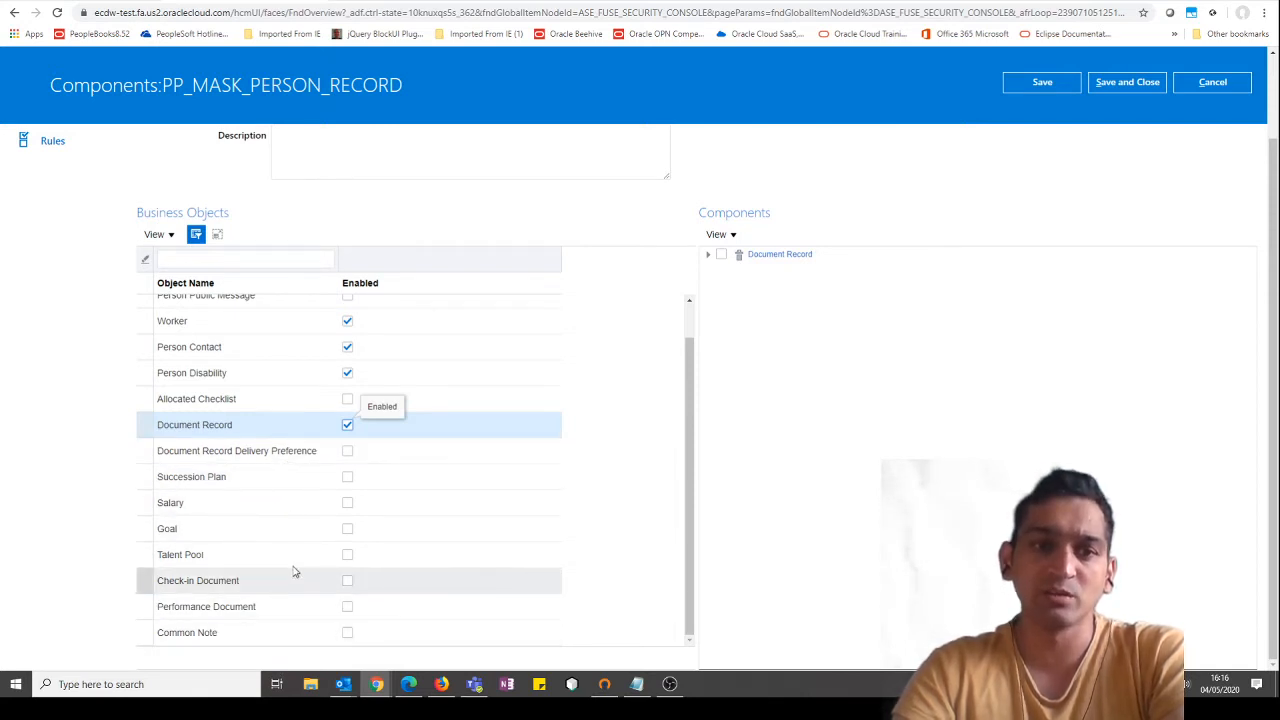
{"action": "left_click", "coordinate": [721, 256]}
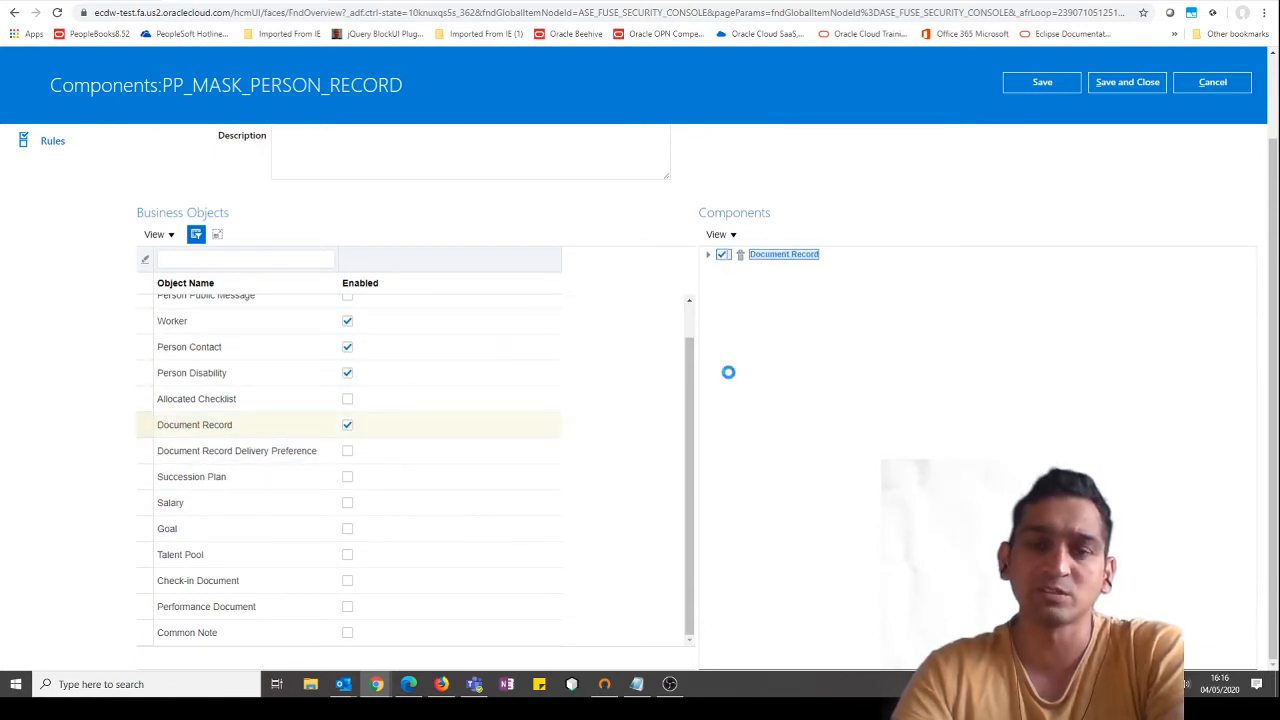
Step: Open the template's rules and review the Worker attribute rules for Person Address and Person Legislative Data
{"action": "left_click", "coordinate": [57, 145]}
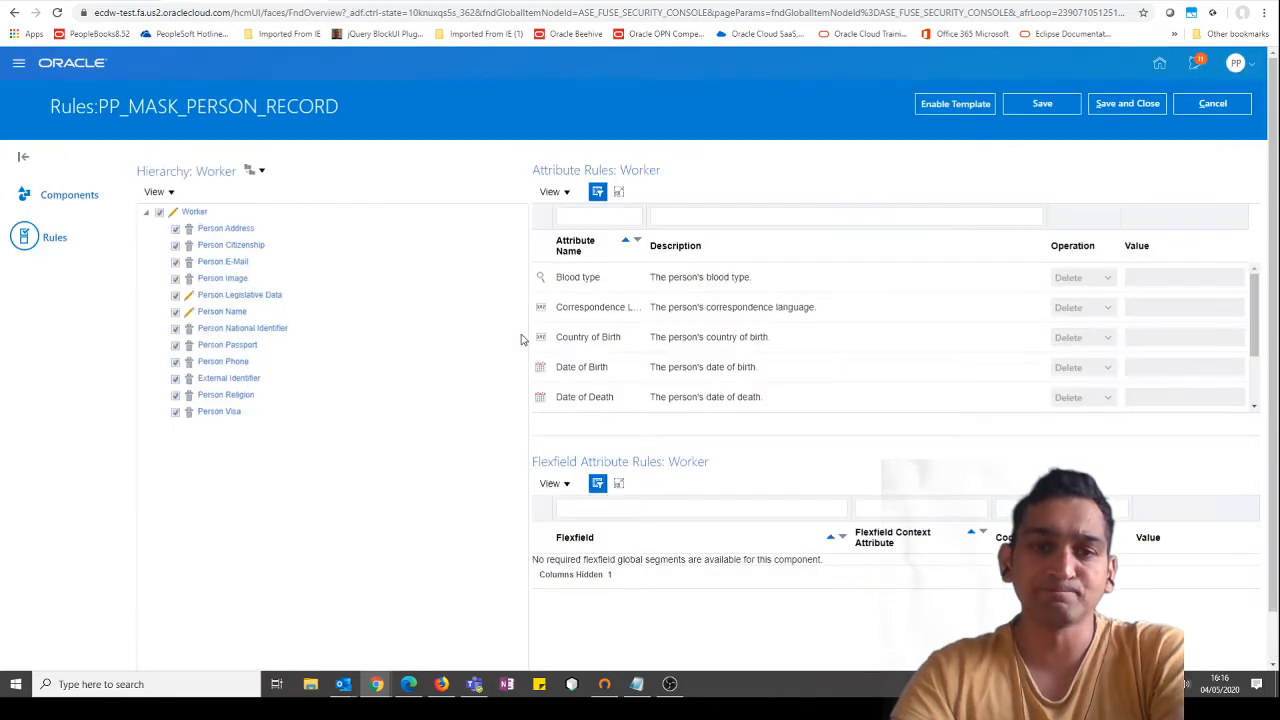
{"action": "left_click", "coordinate": [262, 172]}
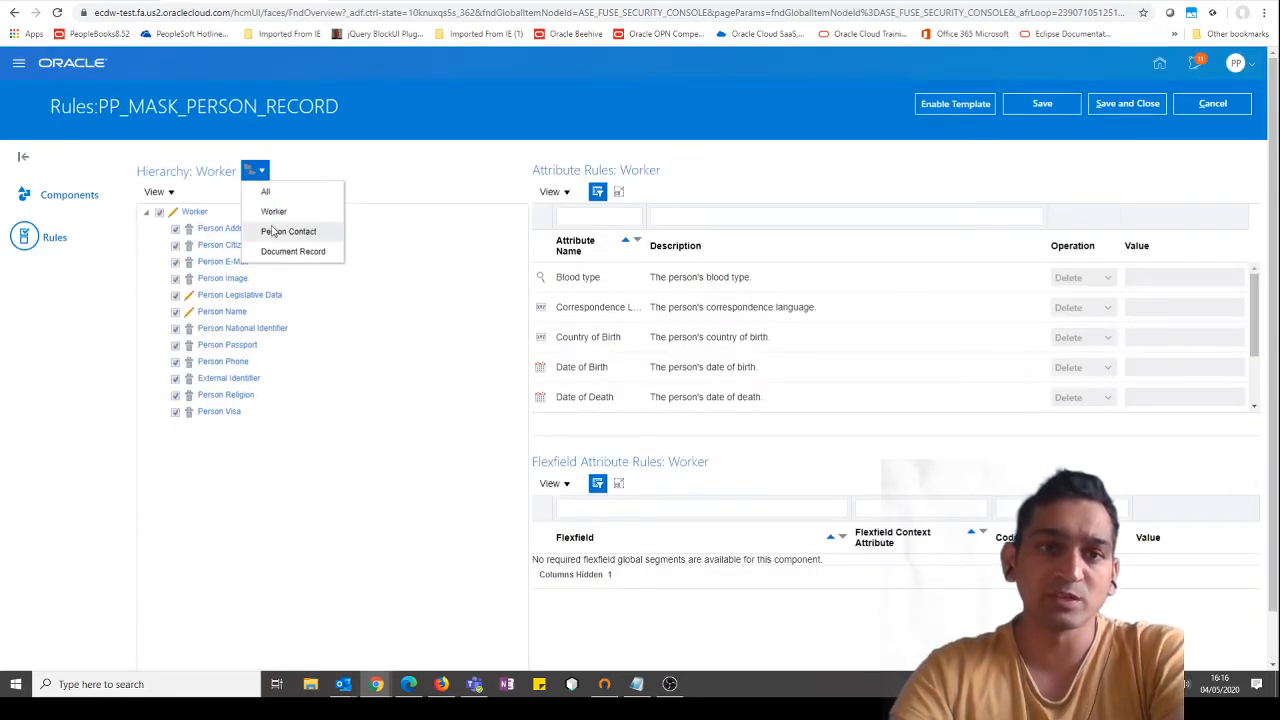
{"action": "left_click", "coordinate": [324, 160]}
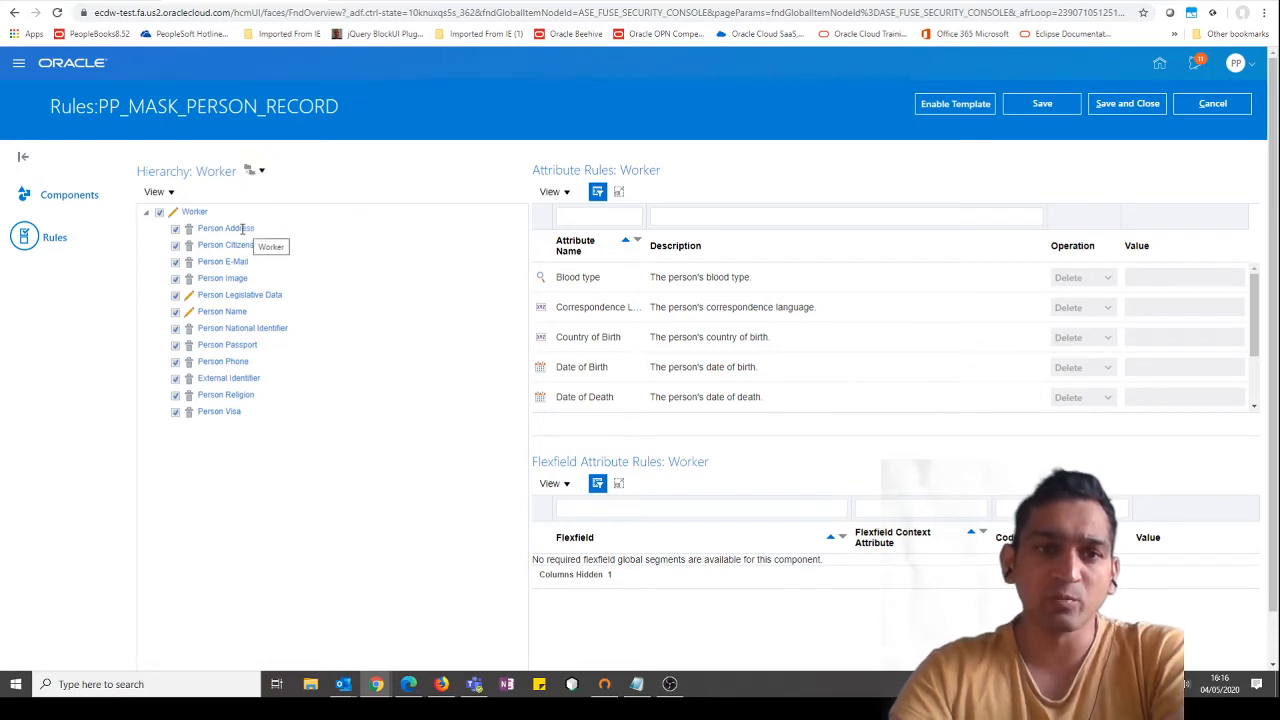
{"action": "left_click", "coordinate": [241, 229]}
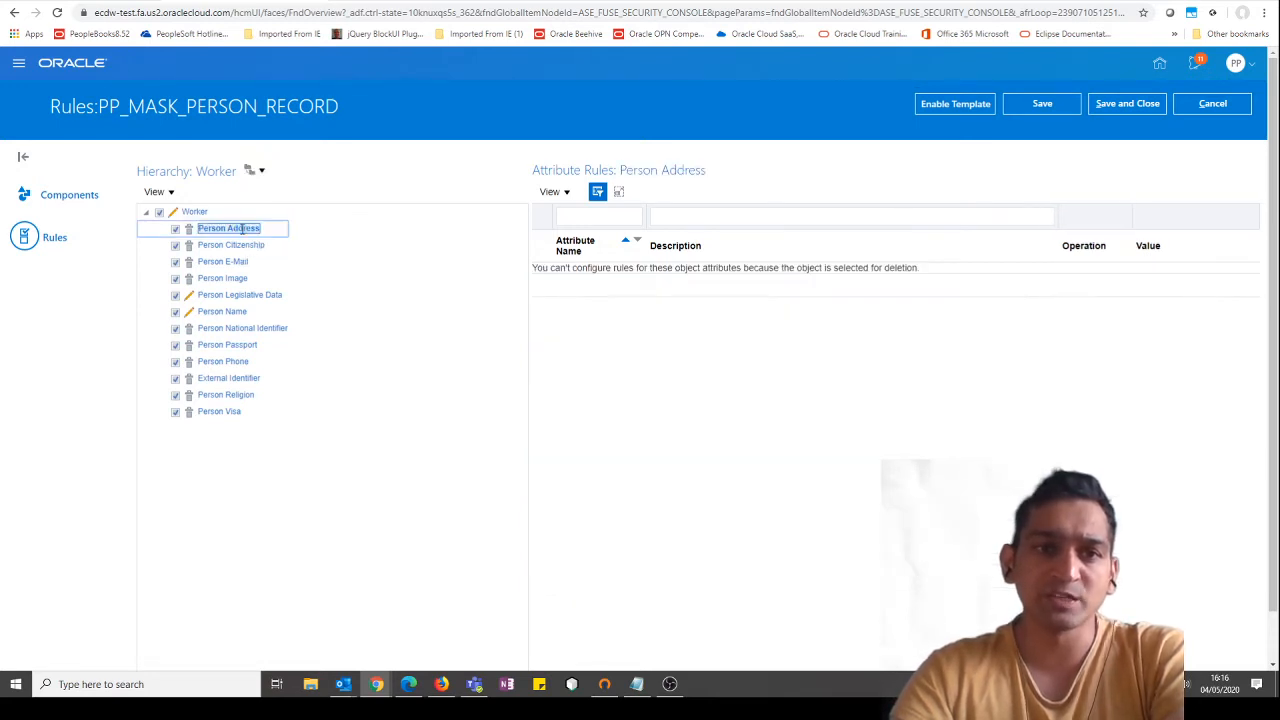
{"action": "left_click", "coordinate": [231, 294]}
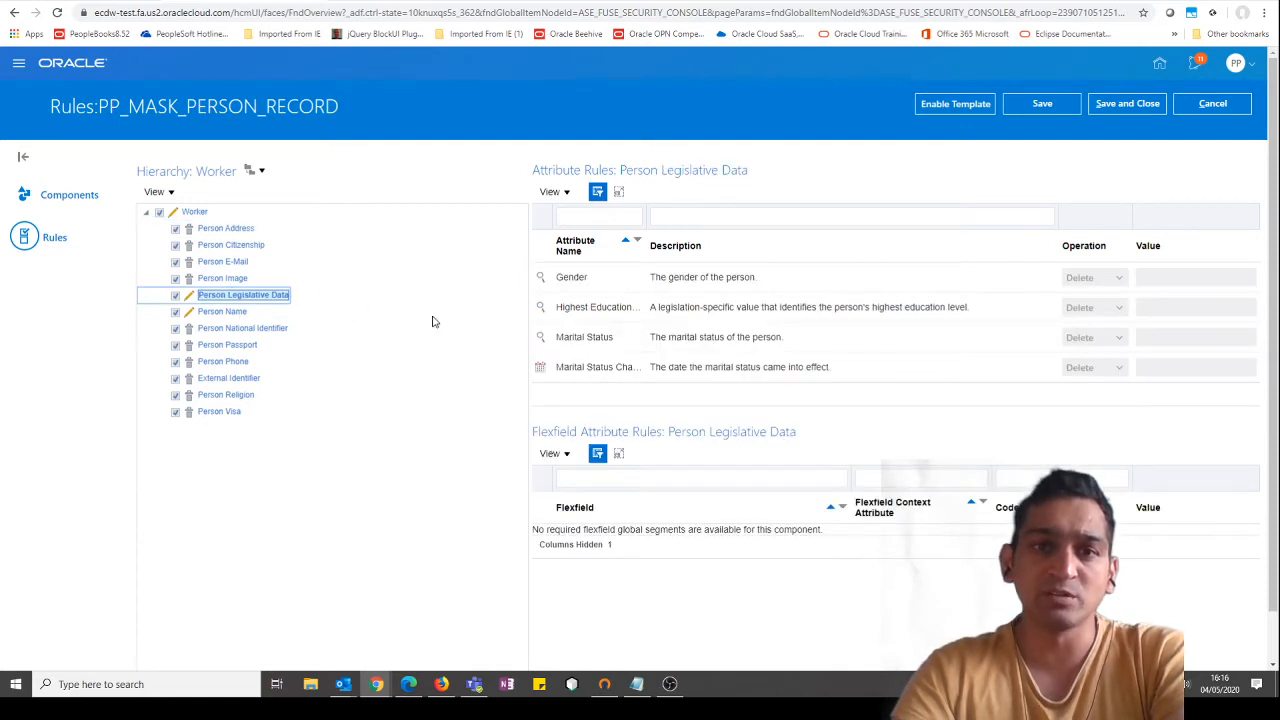
{"action": "left_click", "coordinate": [1117, 287]}
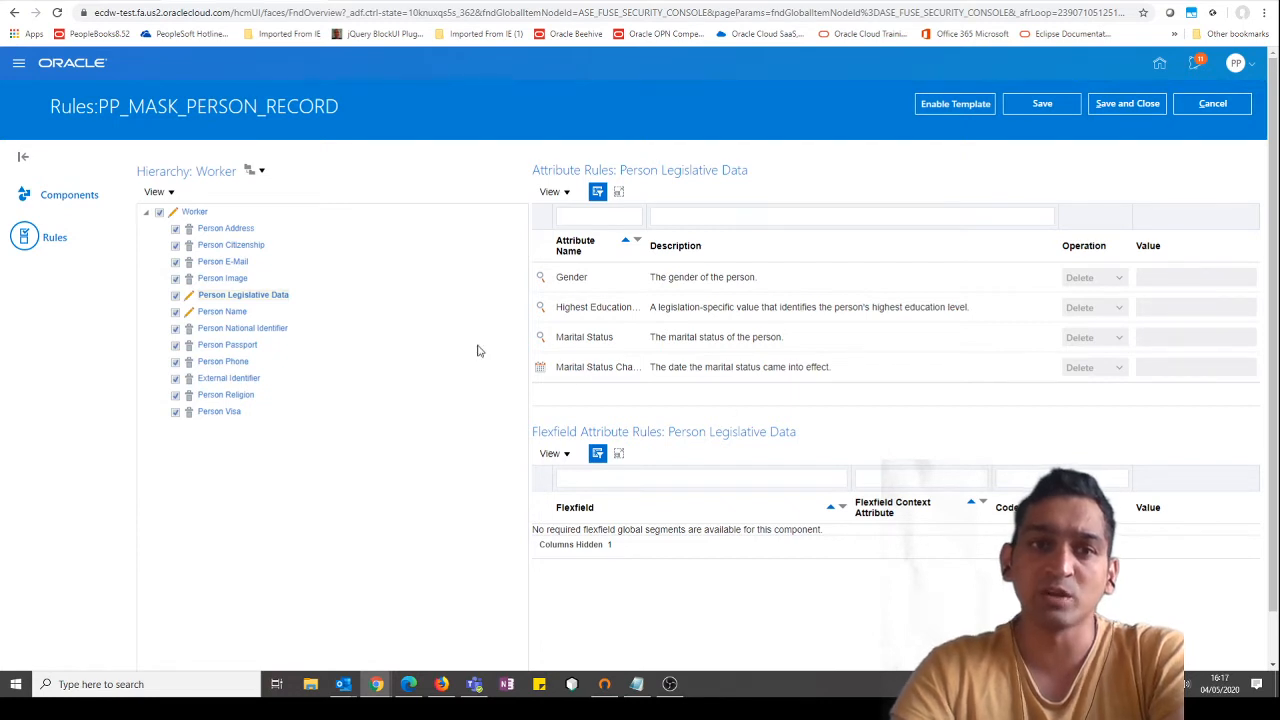
Step: Set the replacement value of the Last Name attribute to PPPP in the Worker's Person Name rules
{"action": "left_click", "coordinate": [224, 311]}
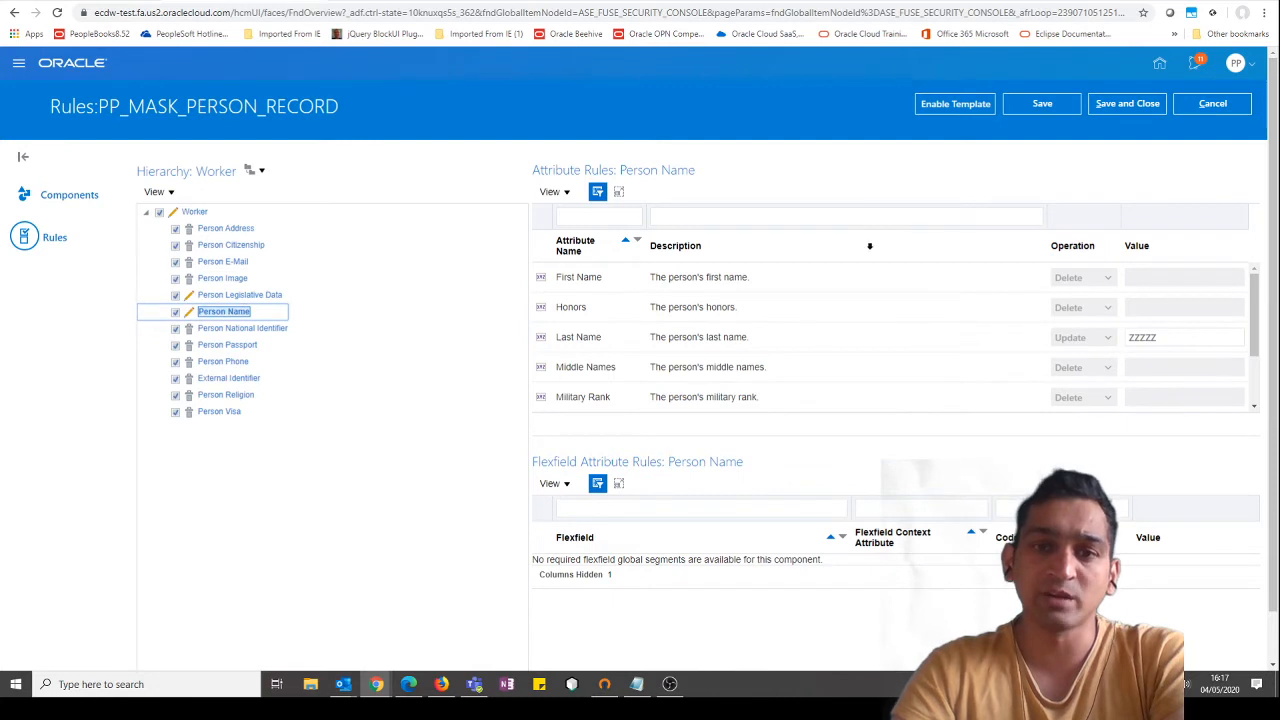
{"action": "left_click_drag", "start_coordinate": [1254, 305], "coordinate": [1262, 280]}
{"action": "scroll", "coordinate": [1255, 350], "scroll_direction": "down", "scroll_amount": 3}
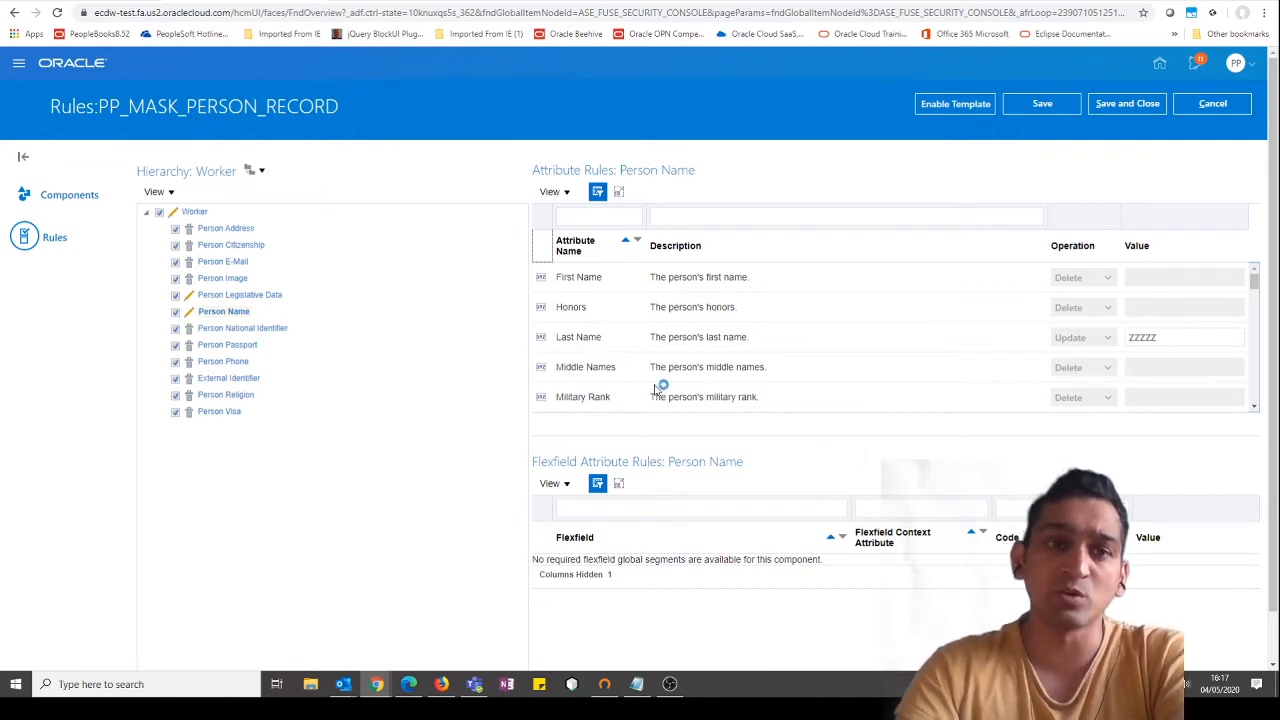
{"action": "left_click", "coordinate": [257, 172]}
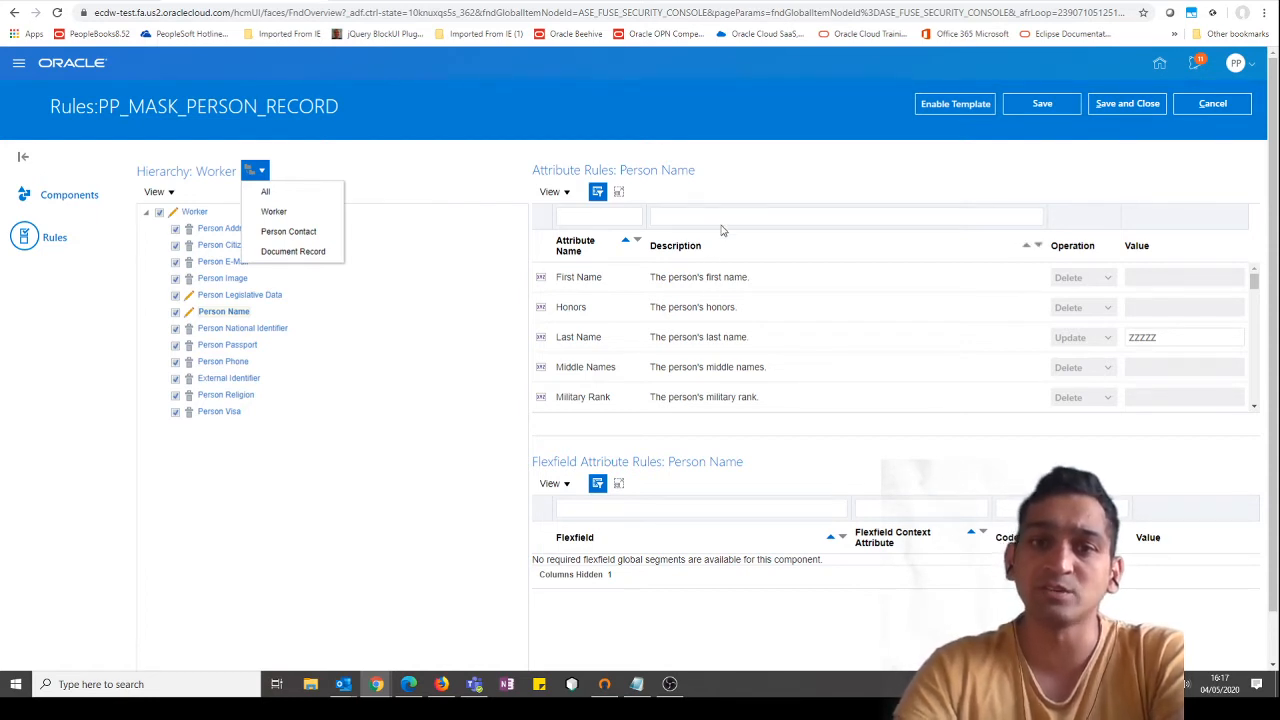
{"action": "left_click", "coordinate": [760, 191]}
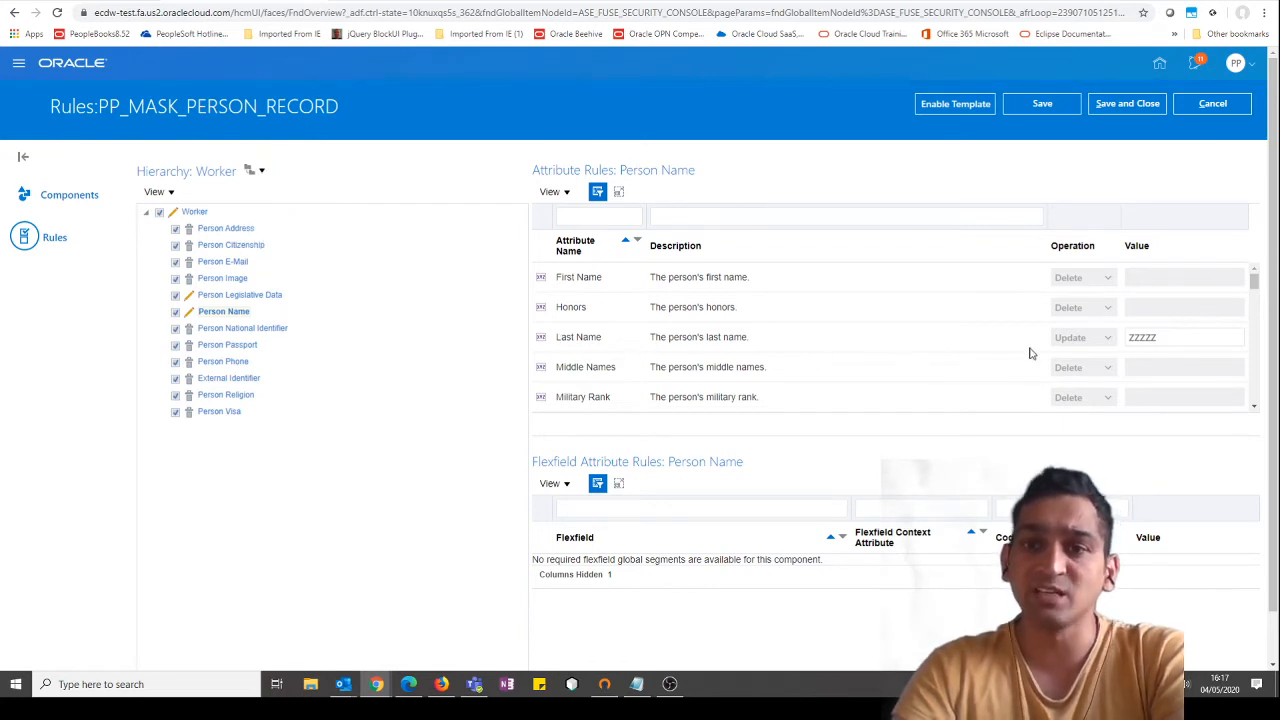
{"action": "left_click", "coordinate": [1186, 337]}
{"action": "left_click_drag", "start_coordinate": [1186, 337], "coordinate": [1071, 338]}
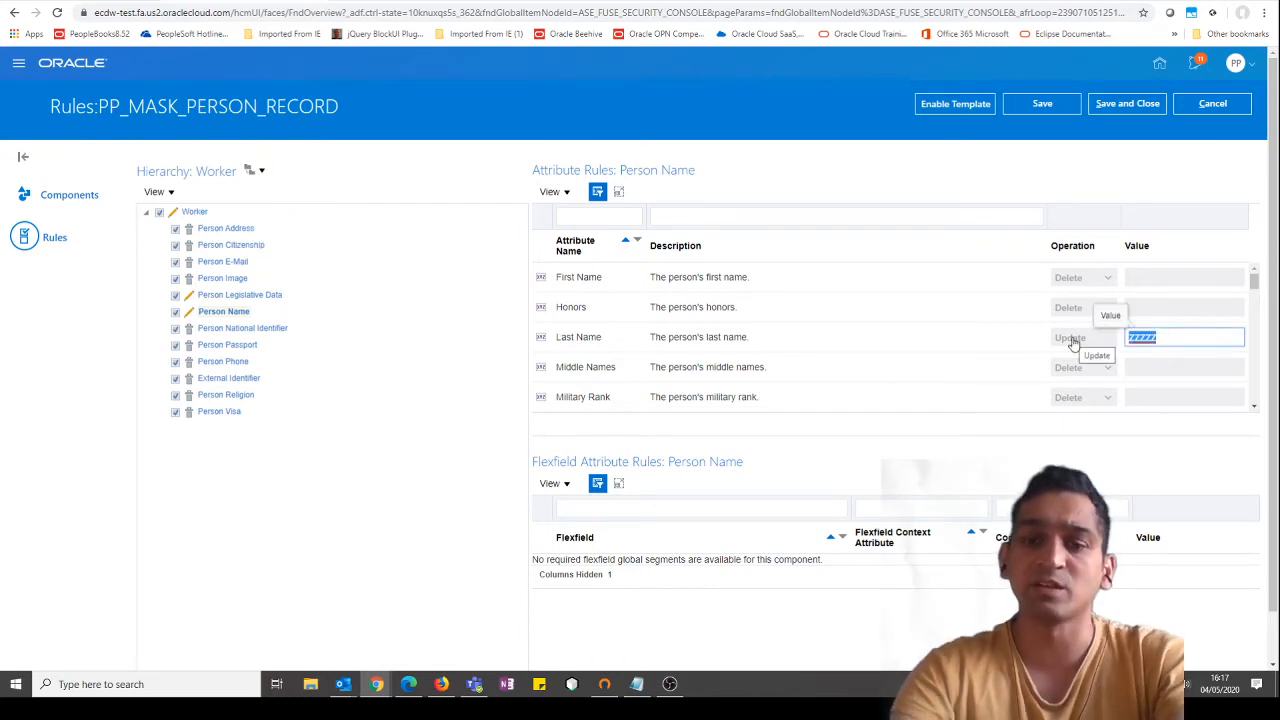
{"action": "type", "text": "PPPP"}
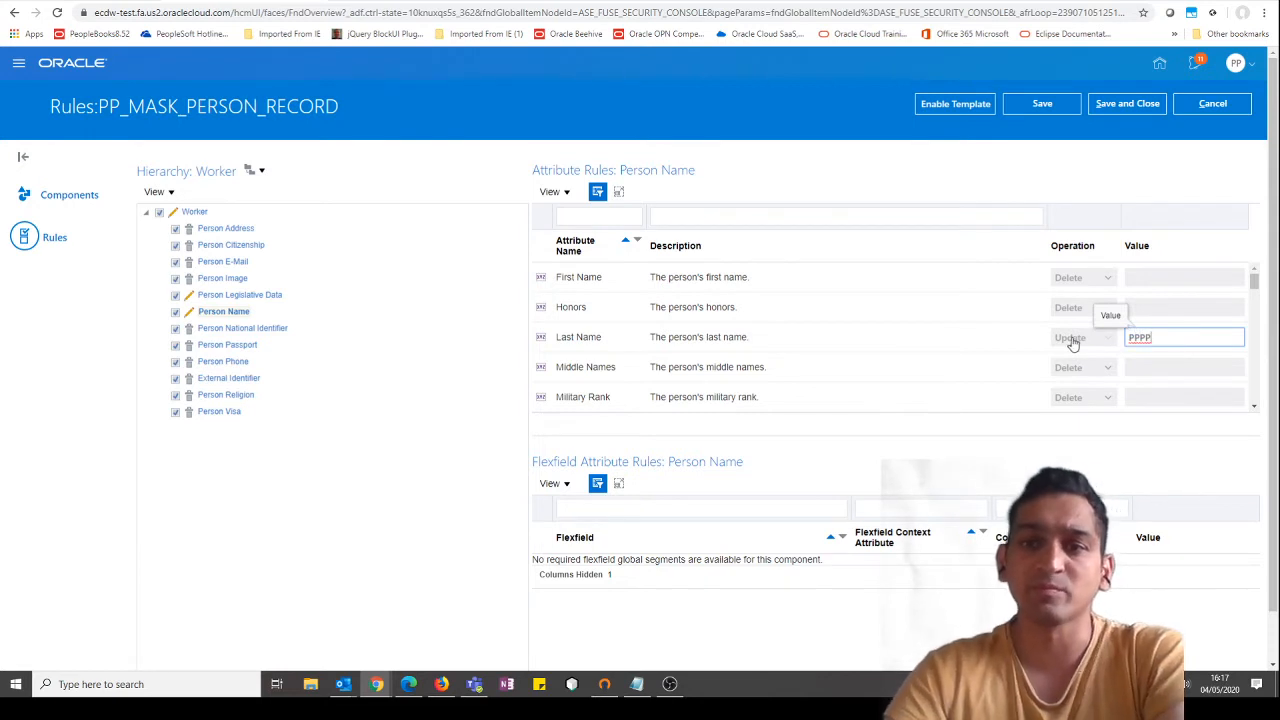
{"action": "left_click", "coordinate": [441, 323]}
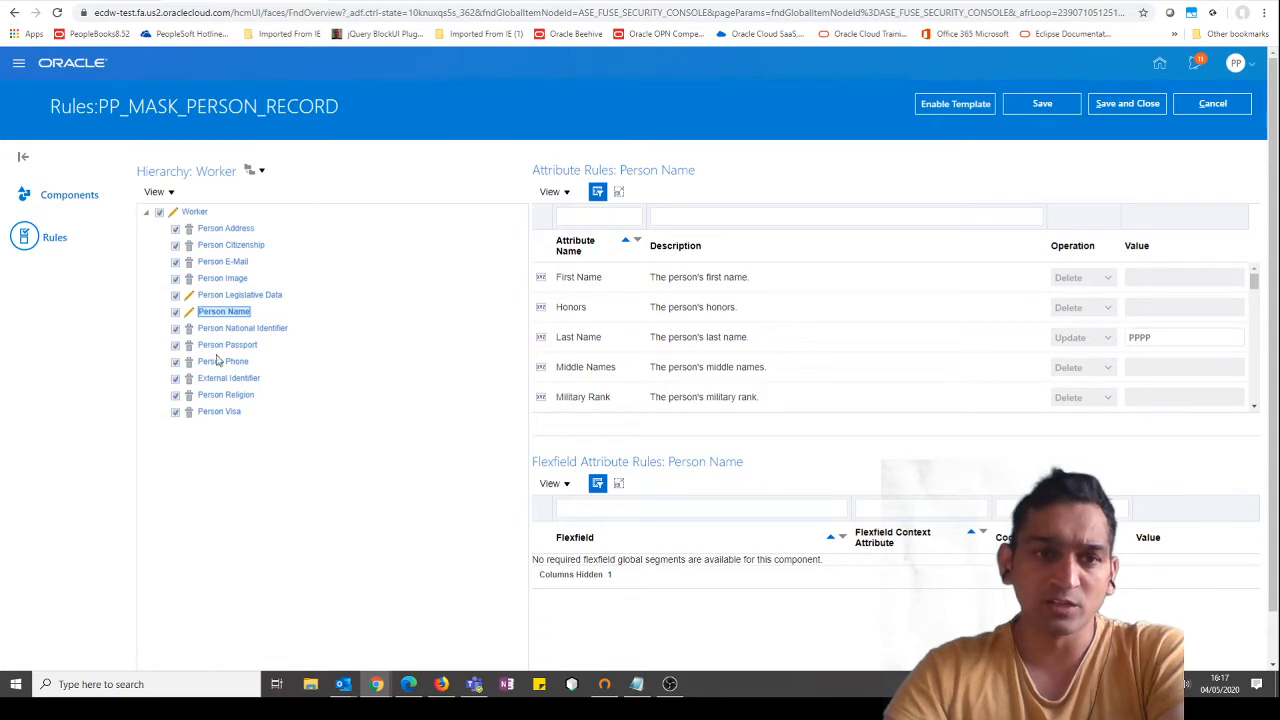
Step: Review the rules of the Person Contact hierarchy with its components expanded, and those of the Document Record hierarchy
{"action": "left_click", "coordinate": [255, 171]}
{"action": "left_click", "coordinate": [285, 231]}
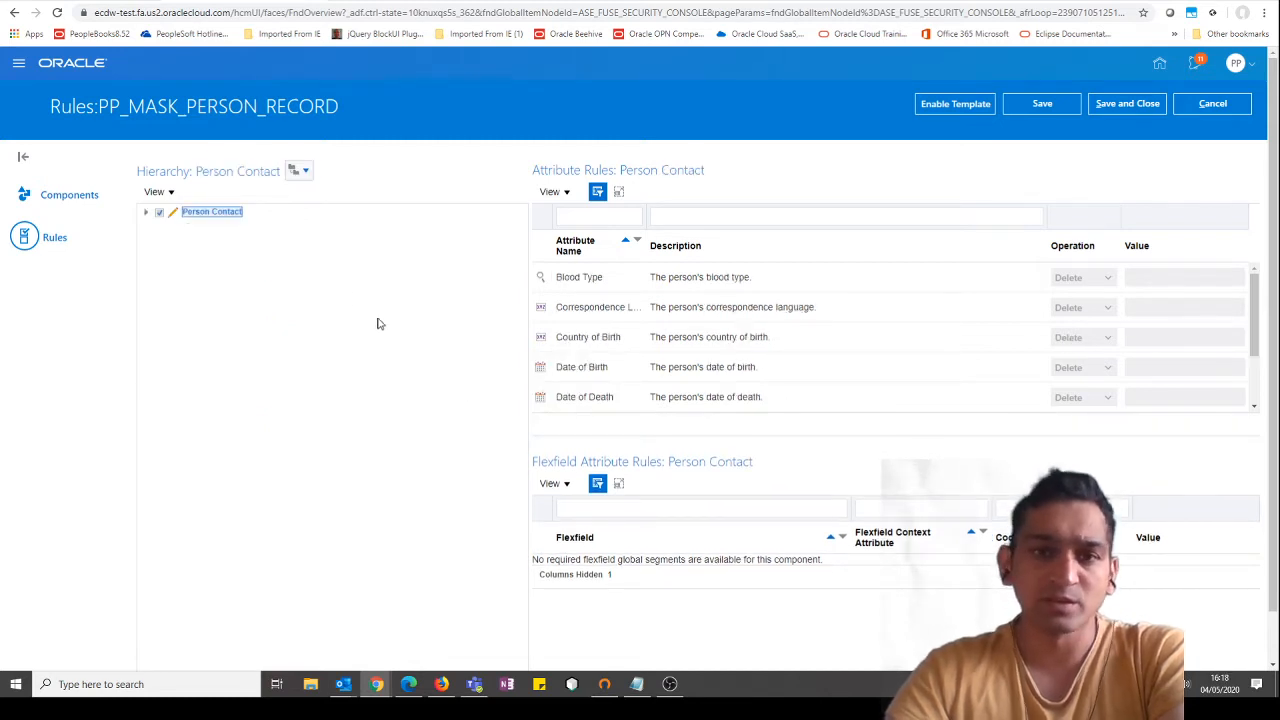
{"action": "left_click", "coordinate": [146, 212]}
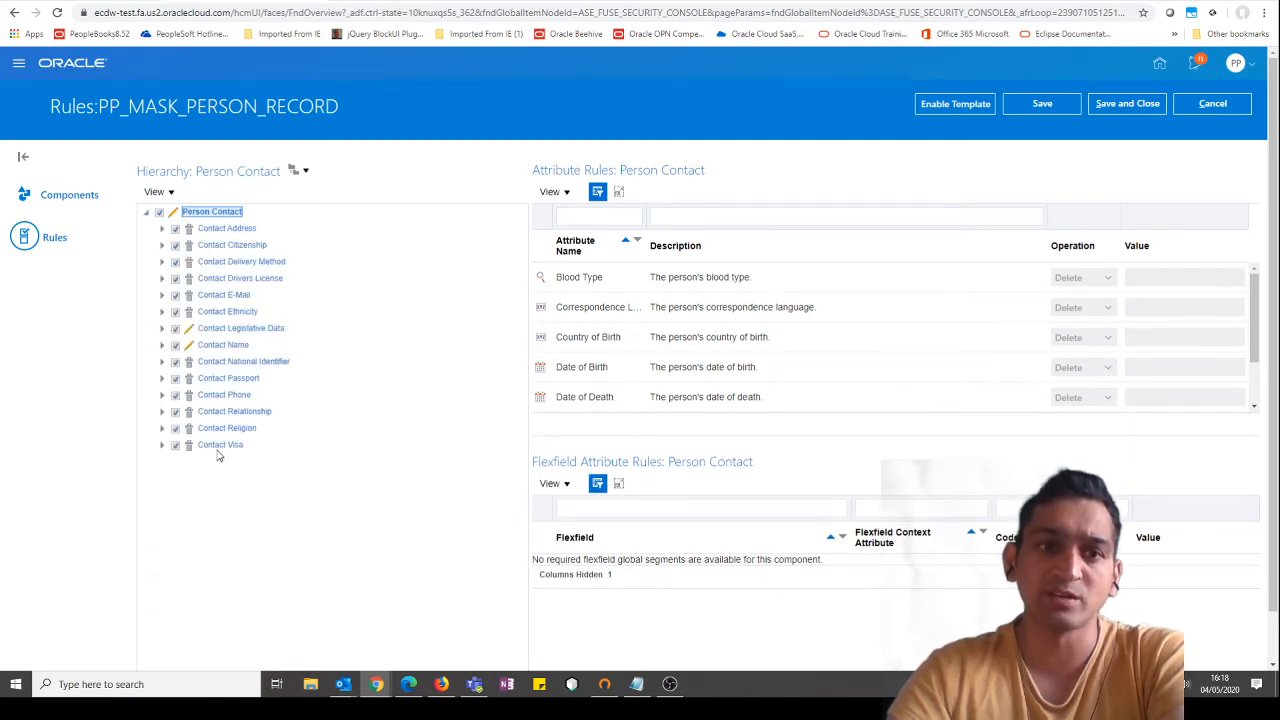
{"action": "left_click", "coordinate": [299, 173]}
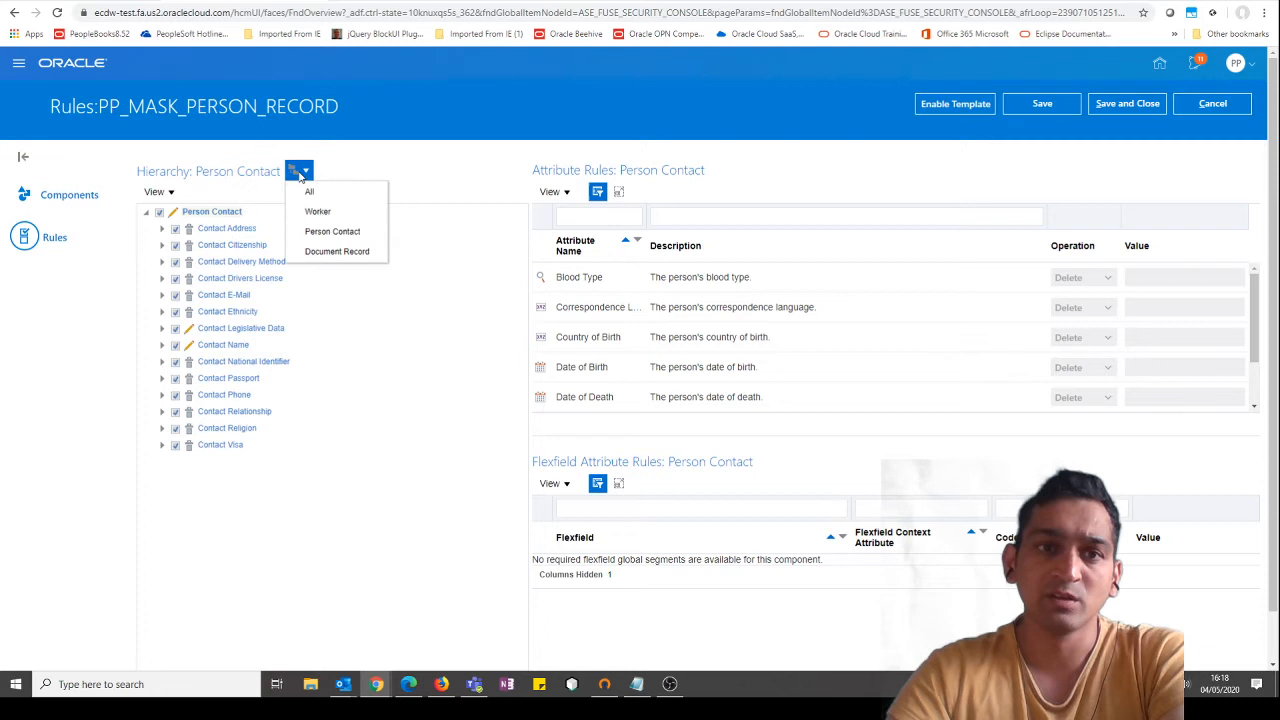
{"action": "left_click", "coordinate": [320, 251]}
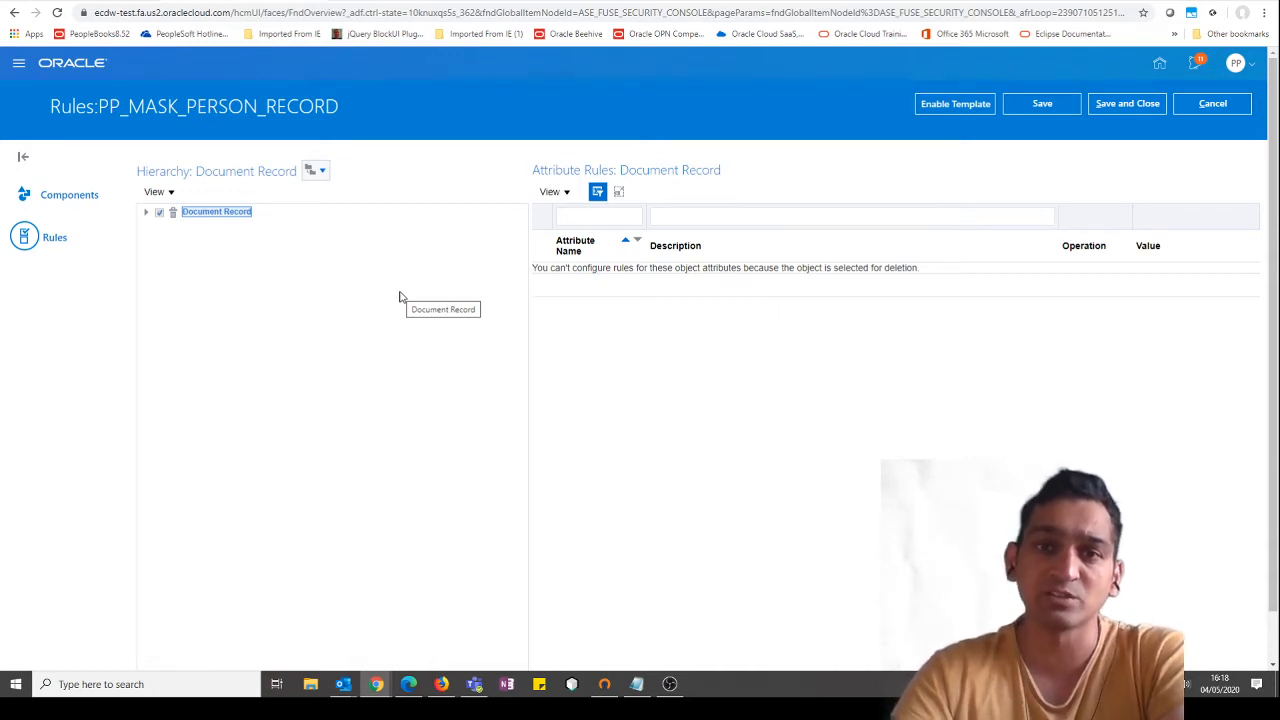
Step: Return to the Worker hierarchy and check the attribute rules of its Person Name component
{"action": "left_click", "coordinate": [322, 171]}
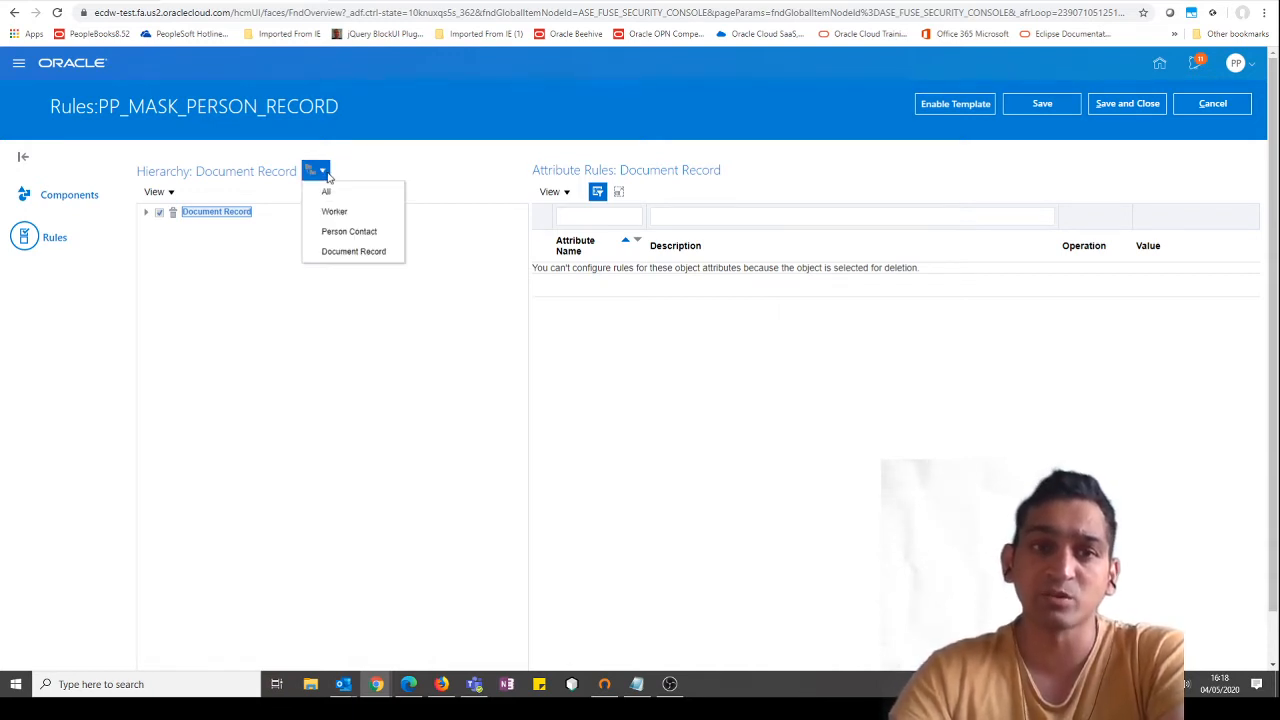
{"action": "left_click", "coordinate": [334, 211]}
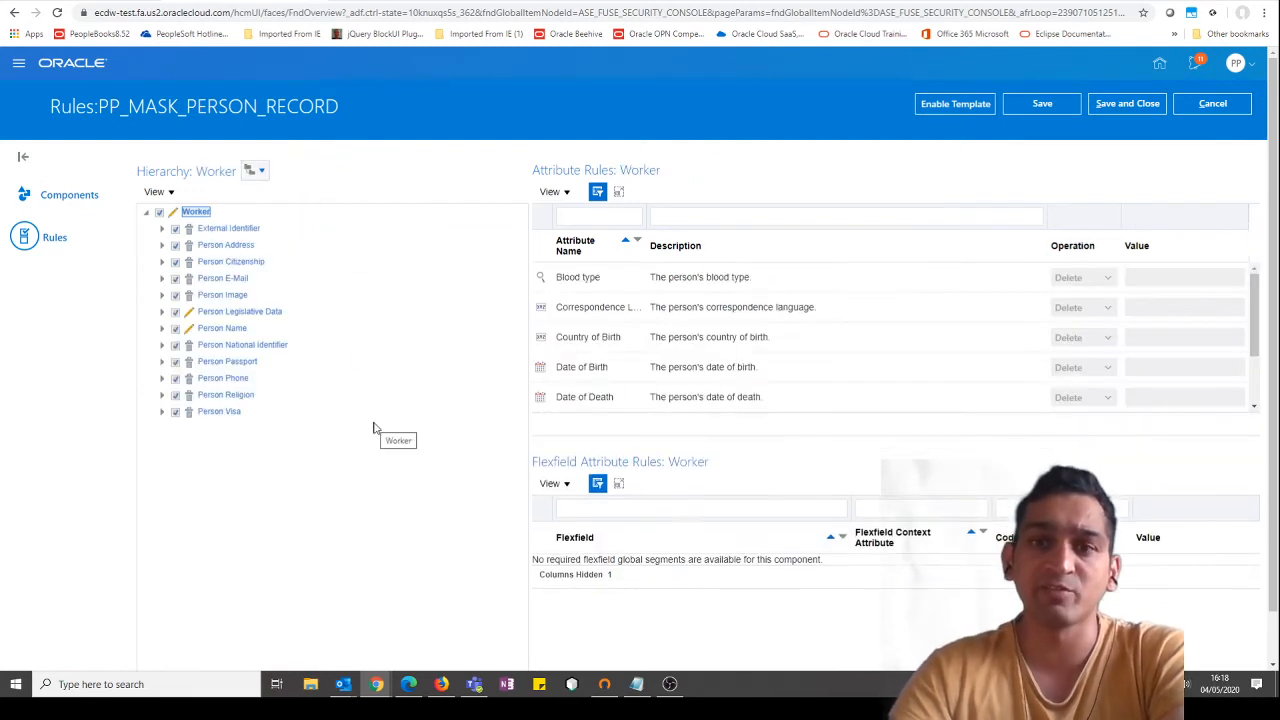
{"action": "left_click", "coordinate": [231, 328]}
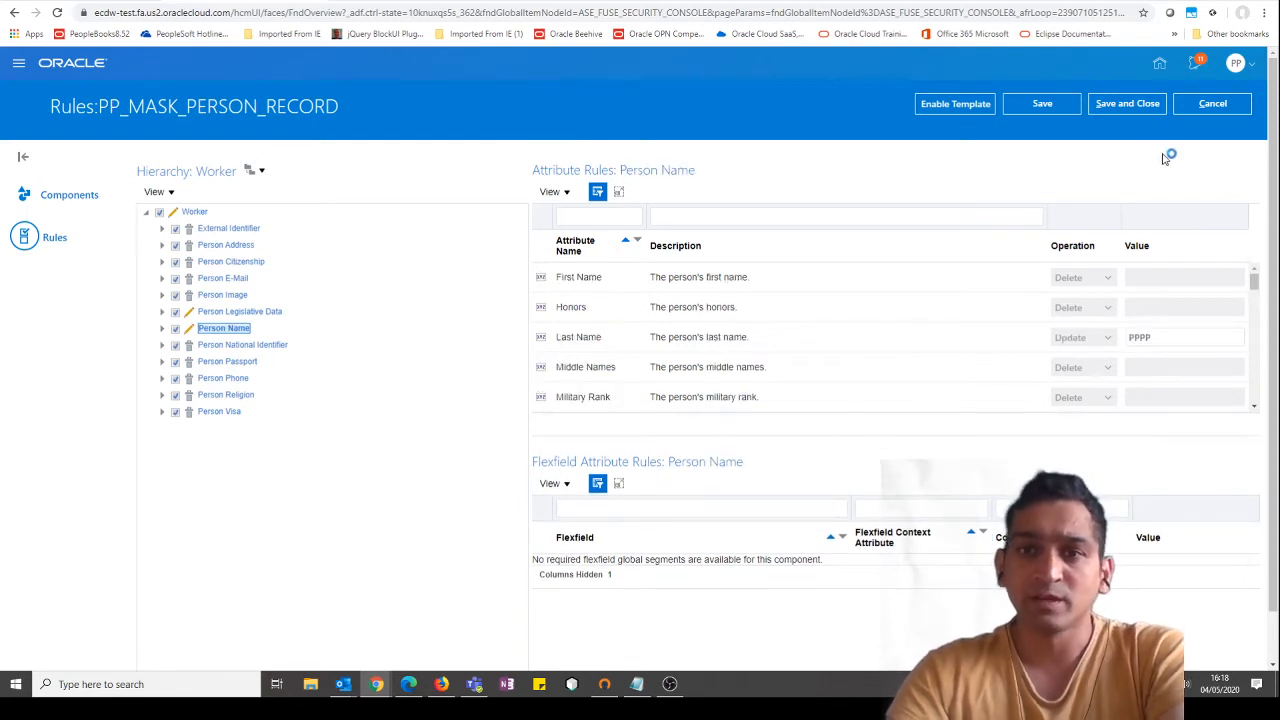
Step: Save the template with its current rules and try to enable it
{"action": "left_click", "coordinate": [1042, 105]}
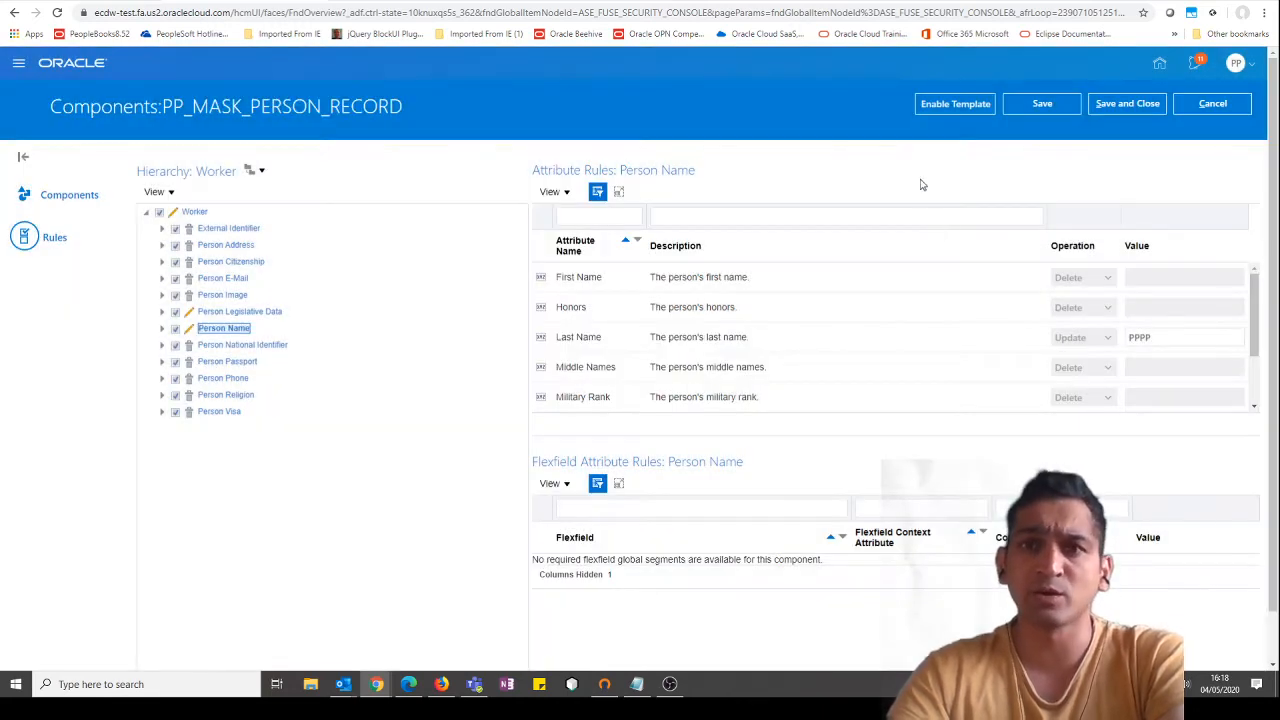
{"action": "left_click", "coordinate": [957, 106]}
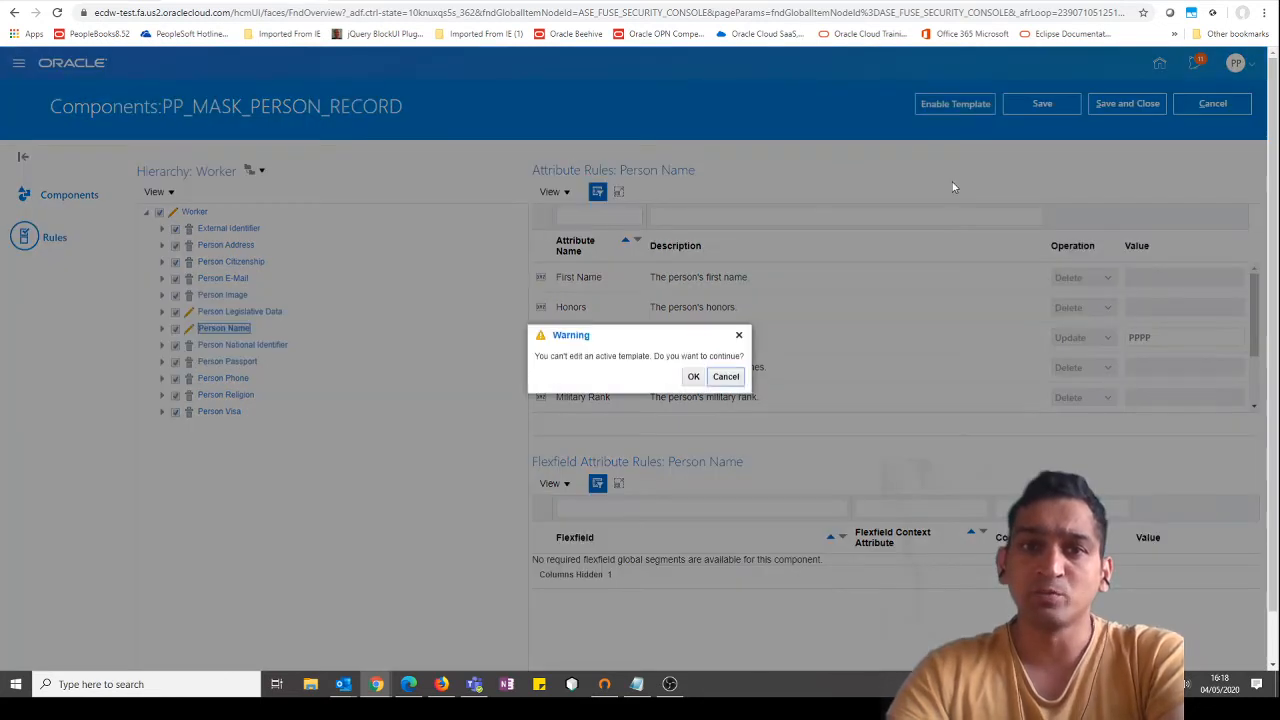
{"action": "left_click", "coordinate": [693, 376]}
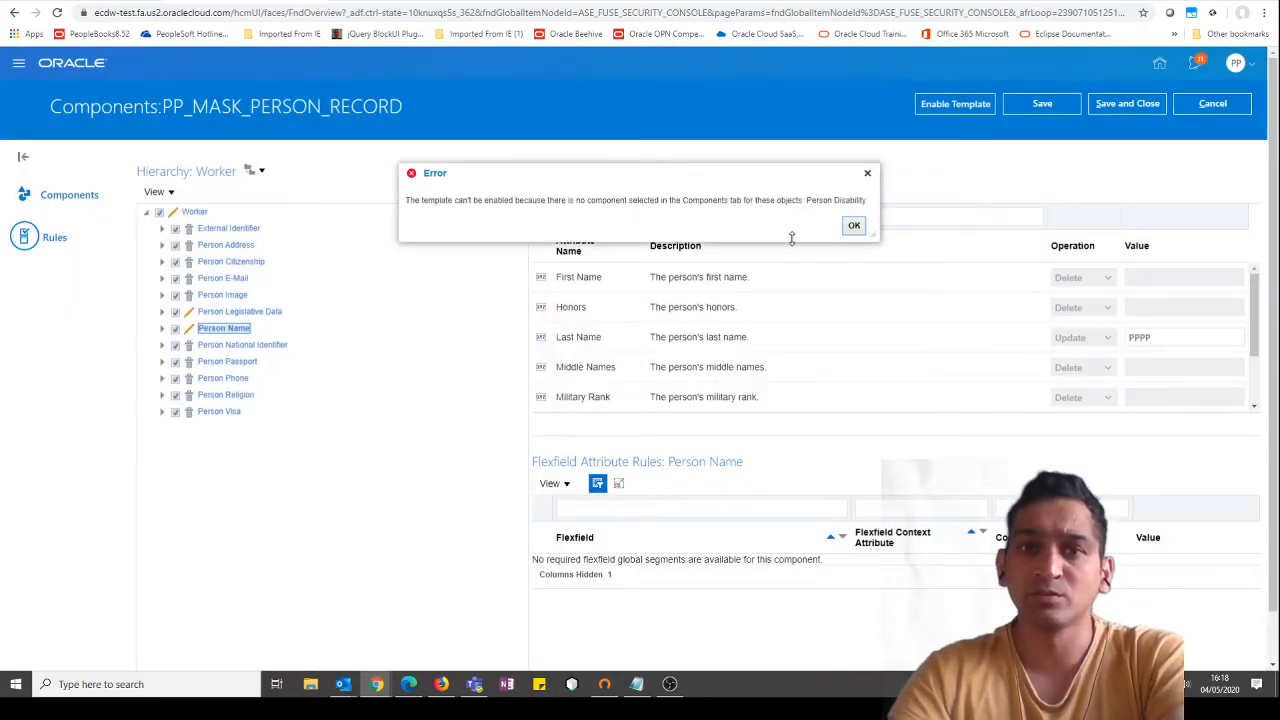
{"action": "left_click", "coordinate": [854, 227]}
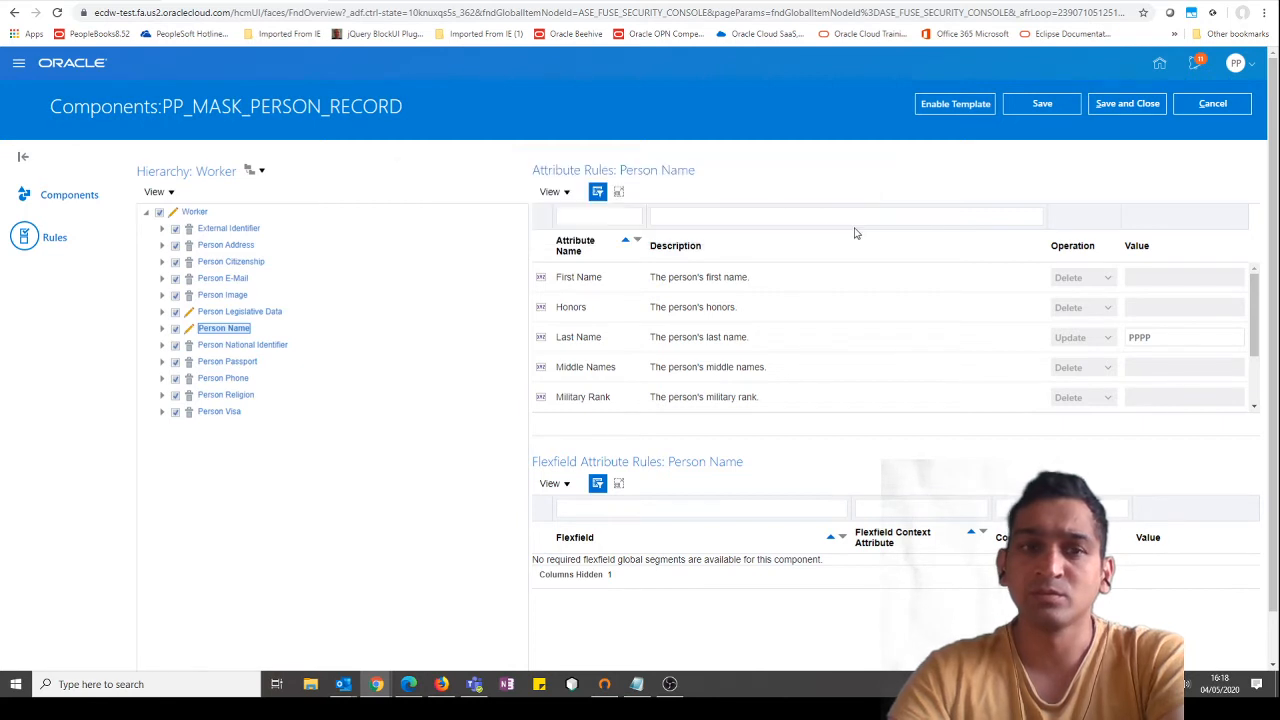
Step: Disable the Person Disability business object in the template and check the components of Document Record, Person Contact and Worker
{"action": "left_click", "coordinate": [255, 173]}
{"action": "left_click", "coordinate": [70, 205]}
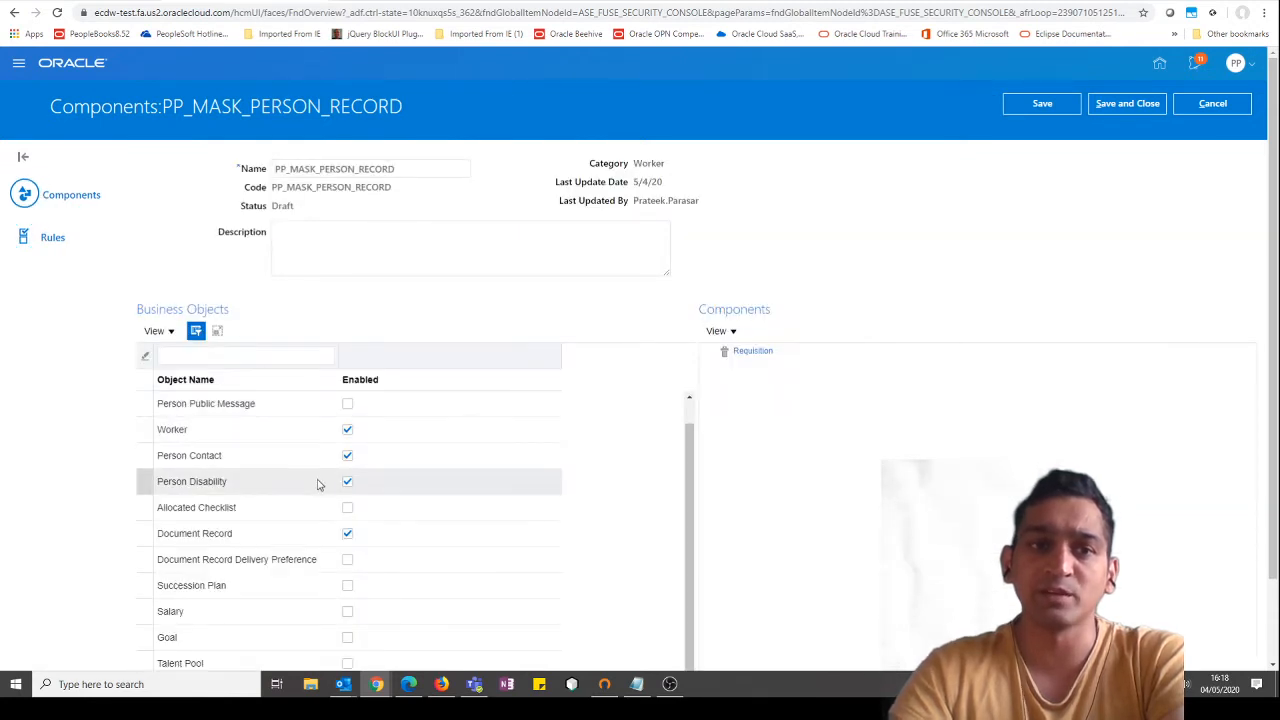
{"action": "left_click", "coordinate": [347, 481]}
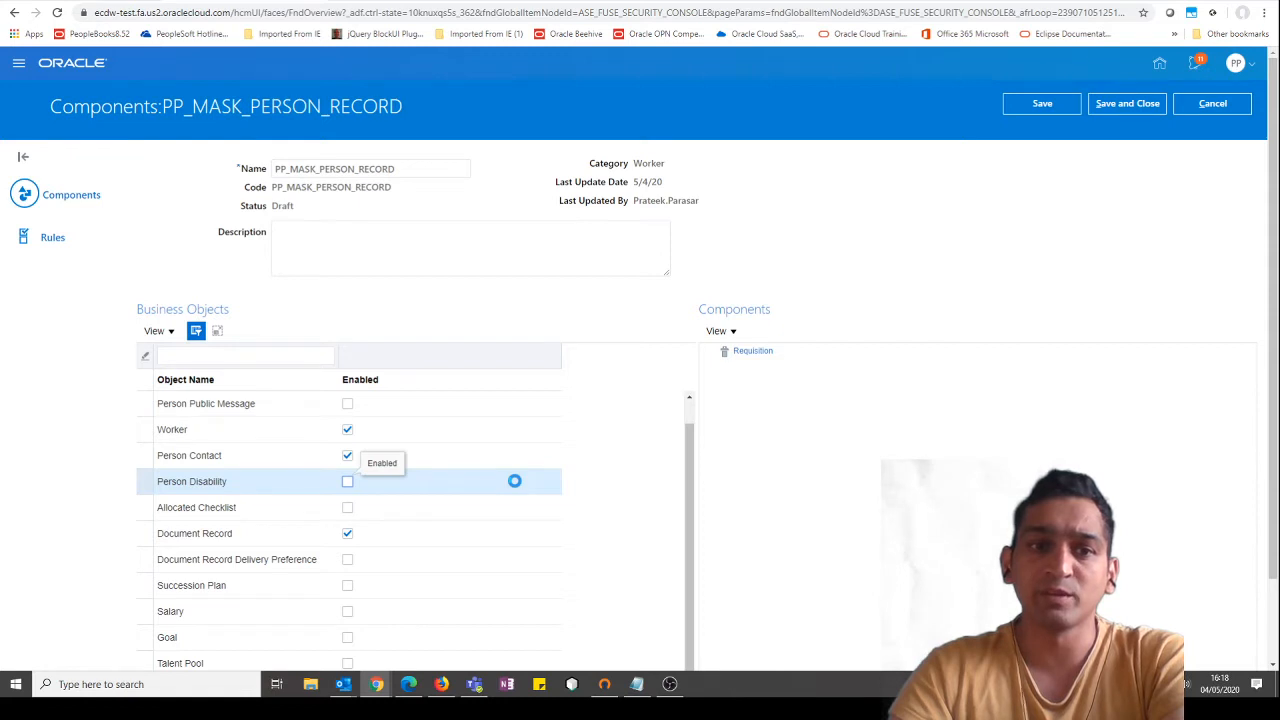
{"action": "left_click", "coordinate": [255, 536]}
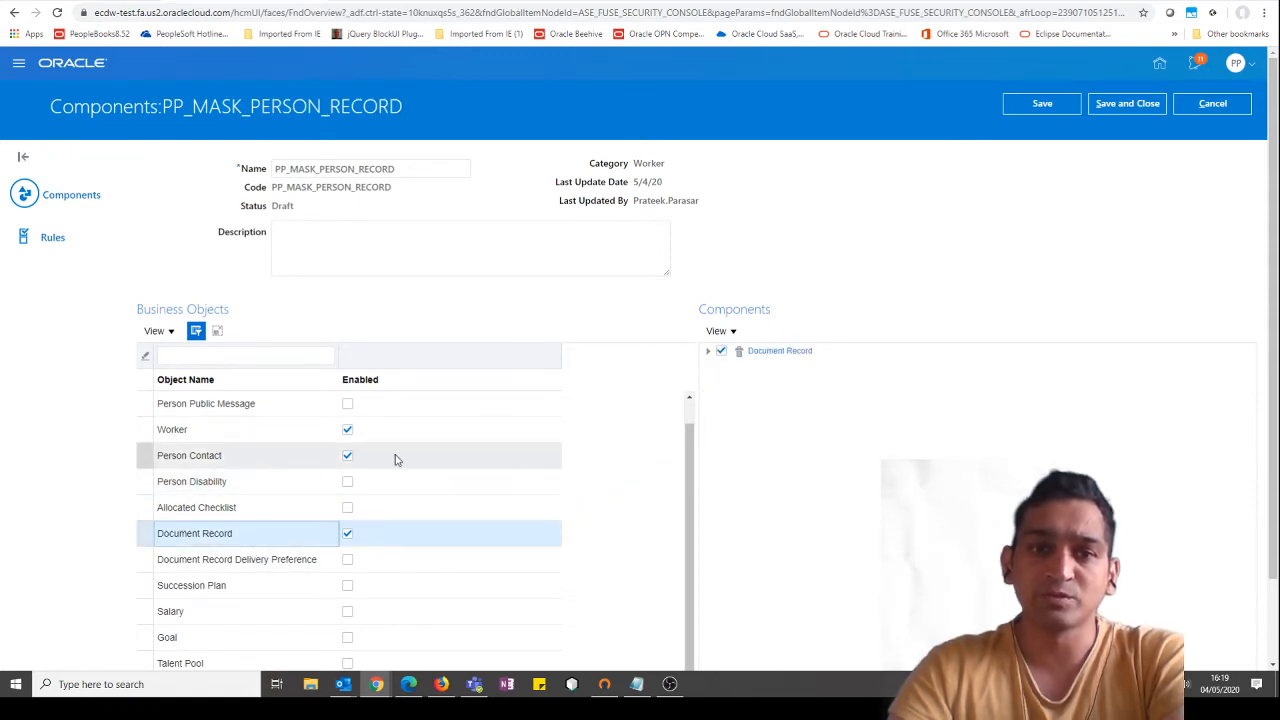
{"action": "left_click", "coordinate": [240, 458]}
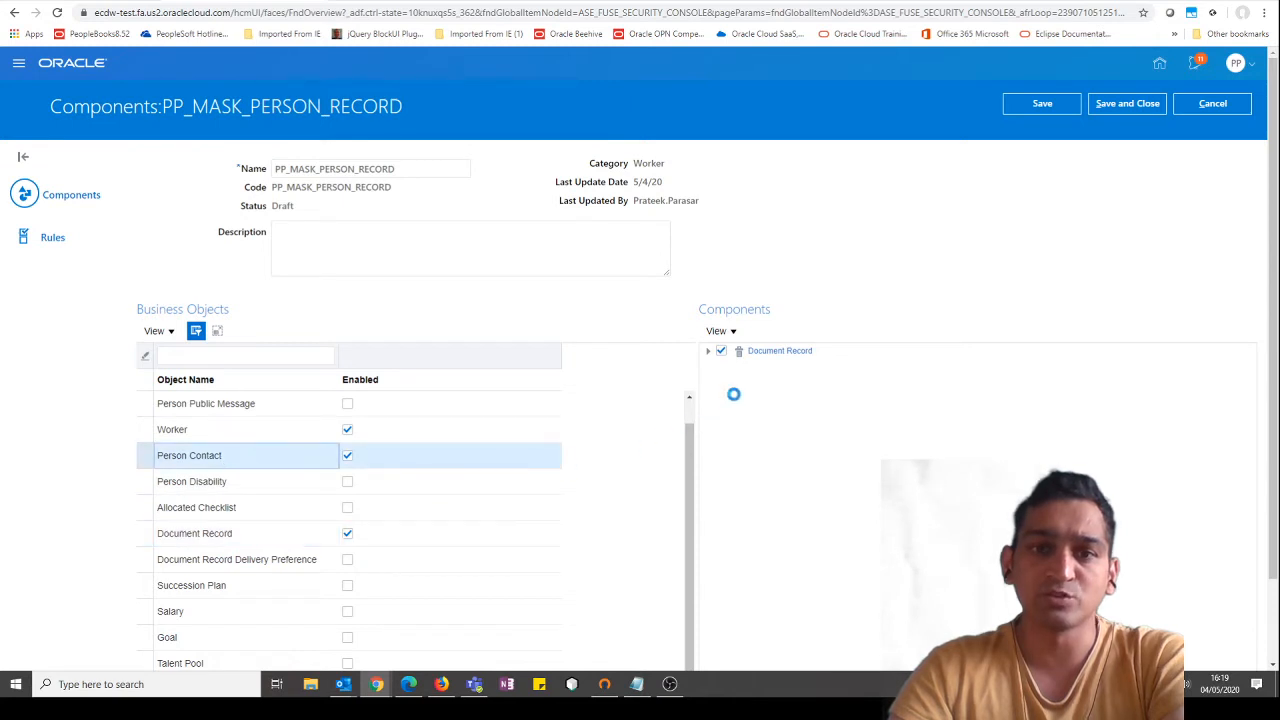
{"action": "left_click", "coordinate": [255, 435]}
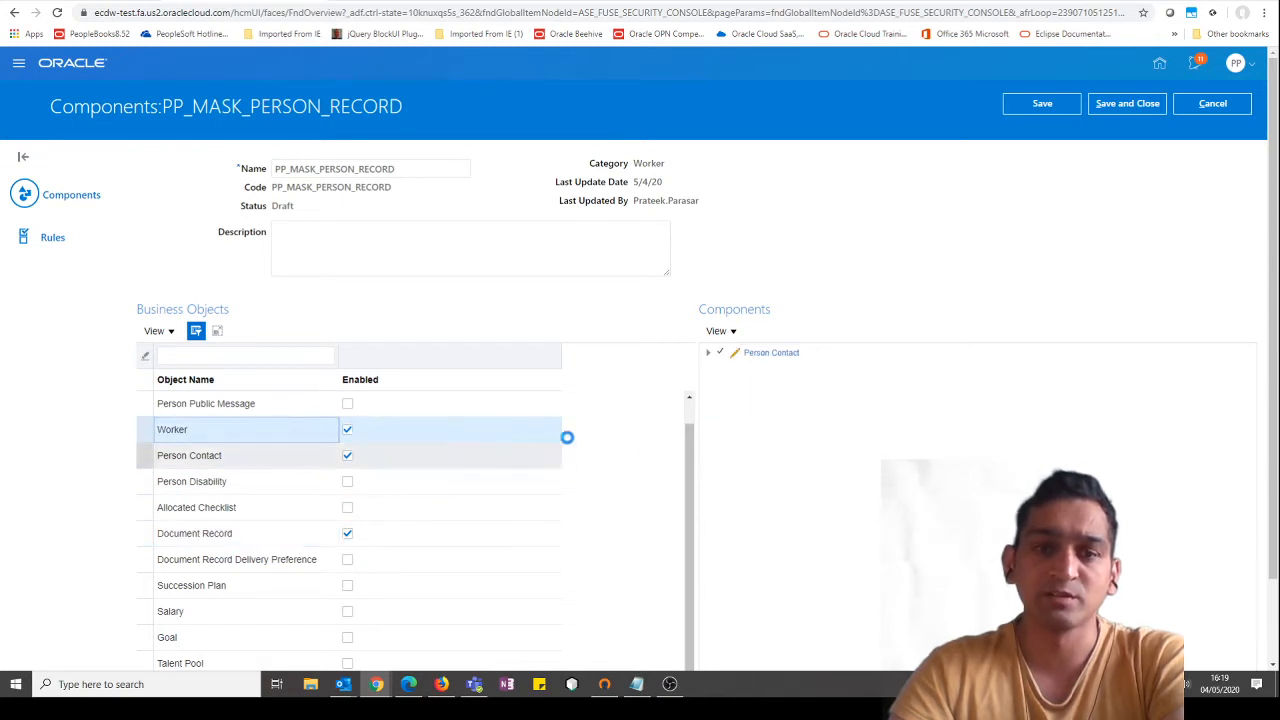
Step: Return to the template's rules, save the changes and enable the template
{"action": "left_click", "coordinate": [45, 238]}
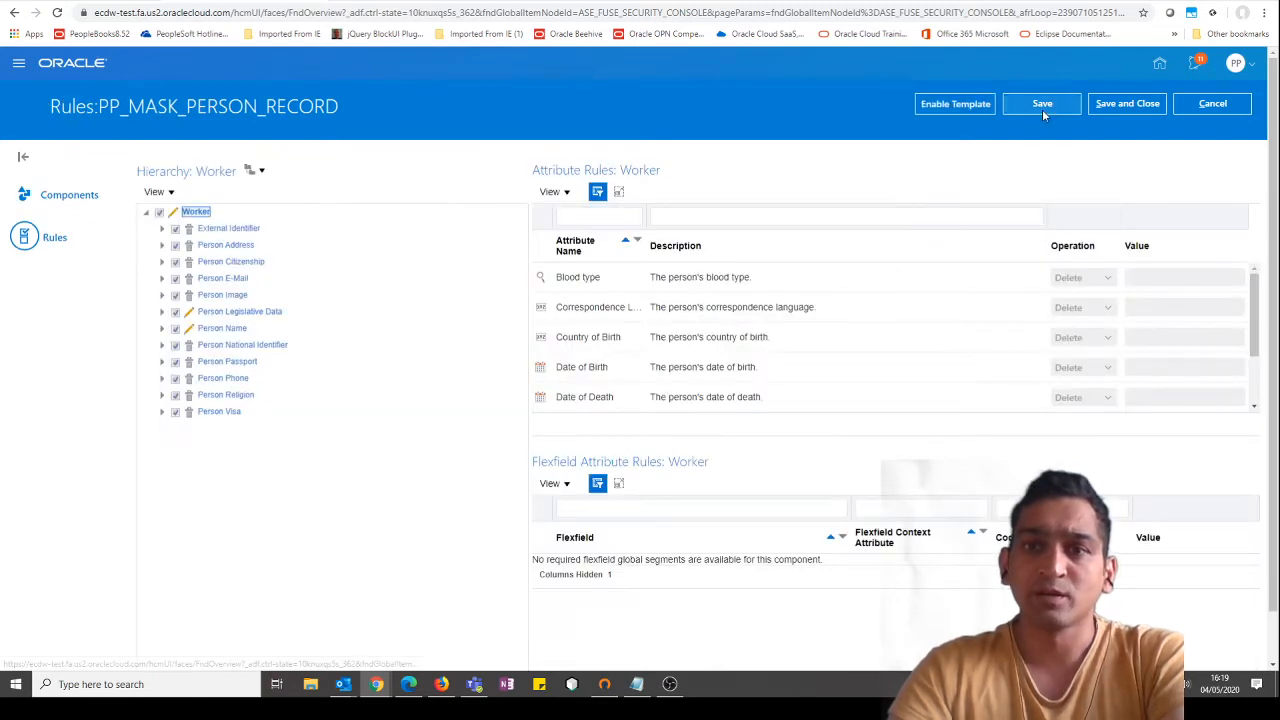
{"action": "left_click", "coordinate": [1042, 104]}
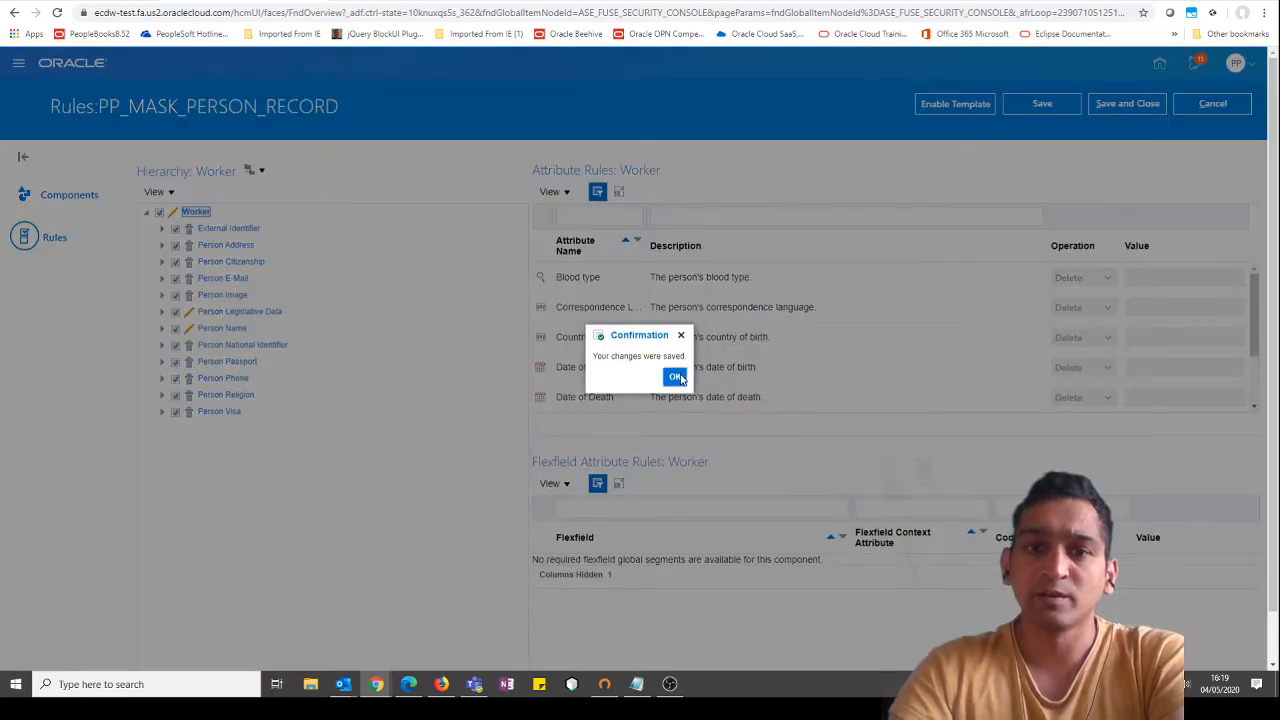
{"action": "left_click", "coordinate": [675, 376]}
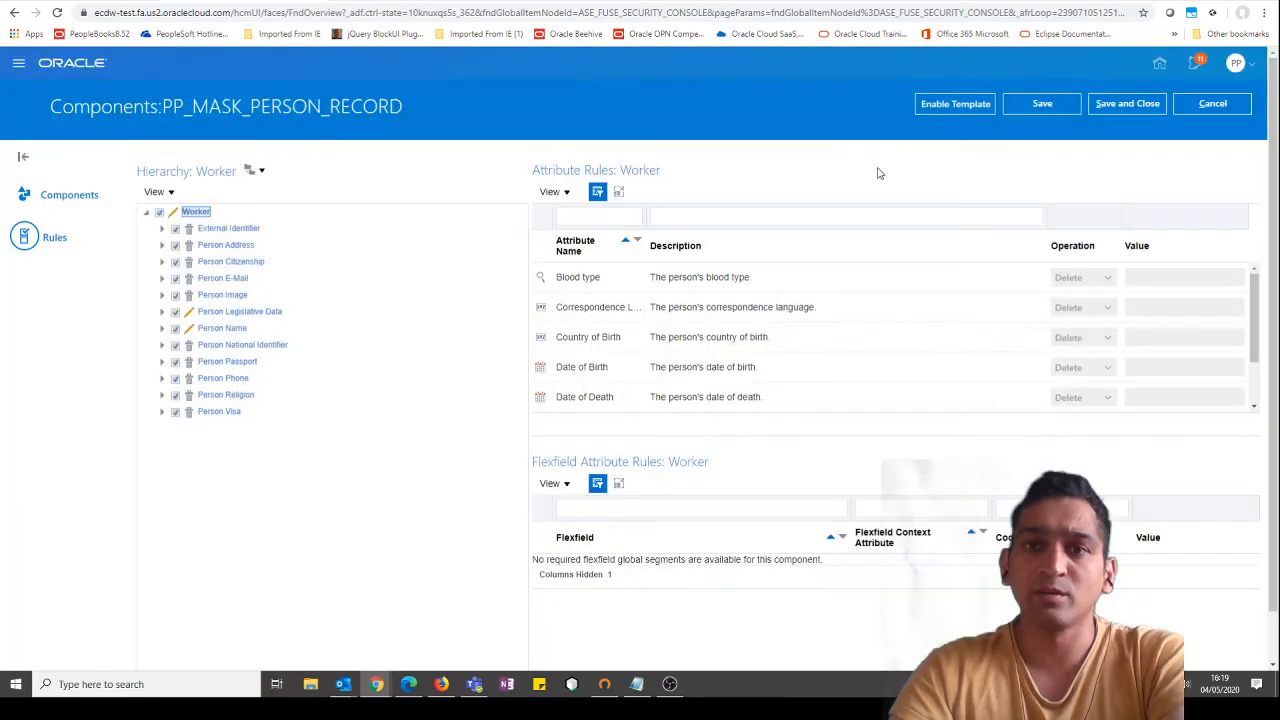
{"action": "left_click", "coordinate": [954, 104]}
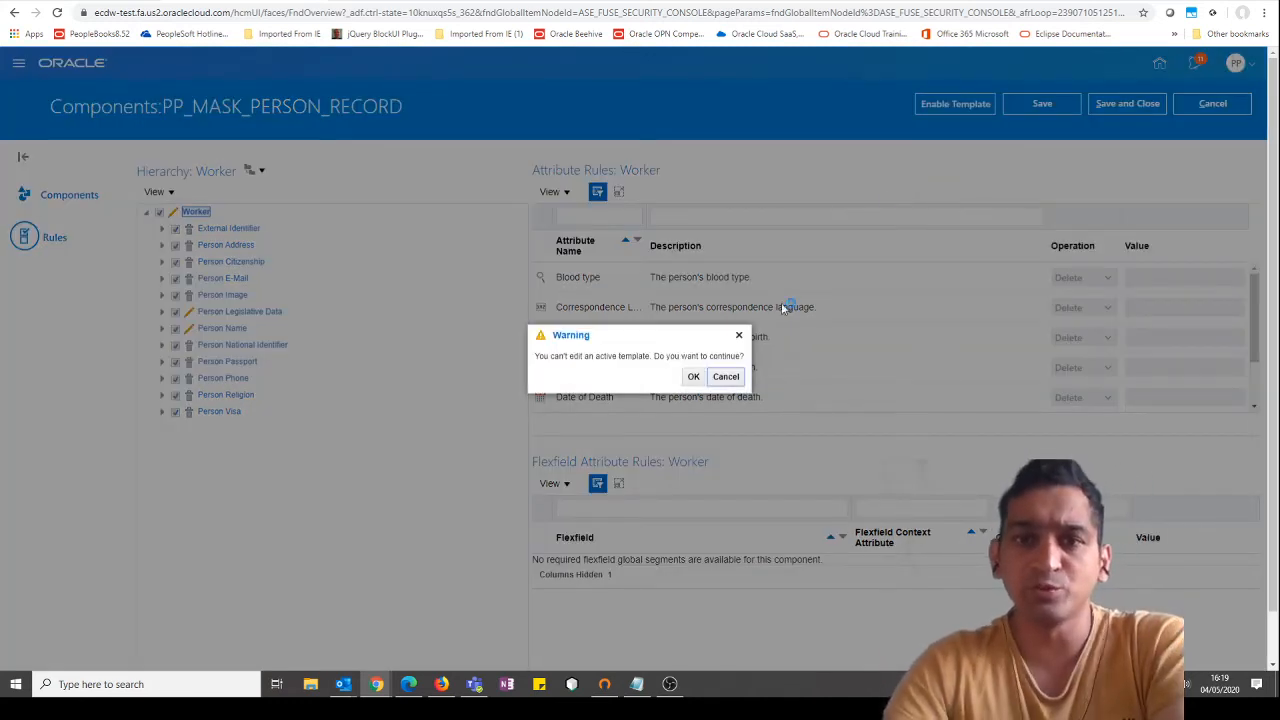
{"action": "left_click", "coordinate": [693, 376]}
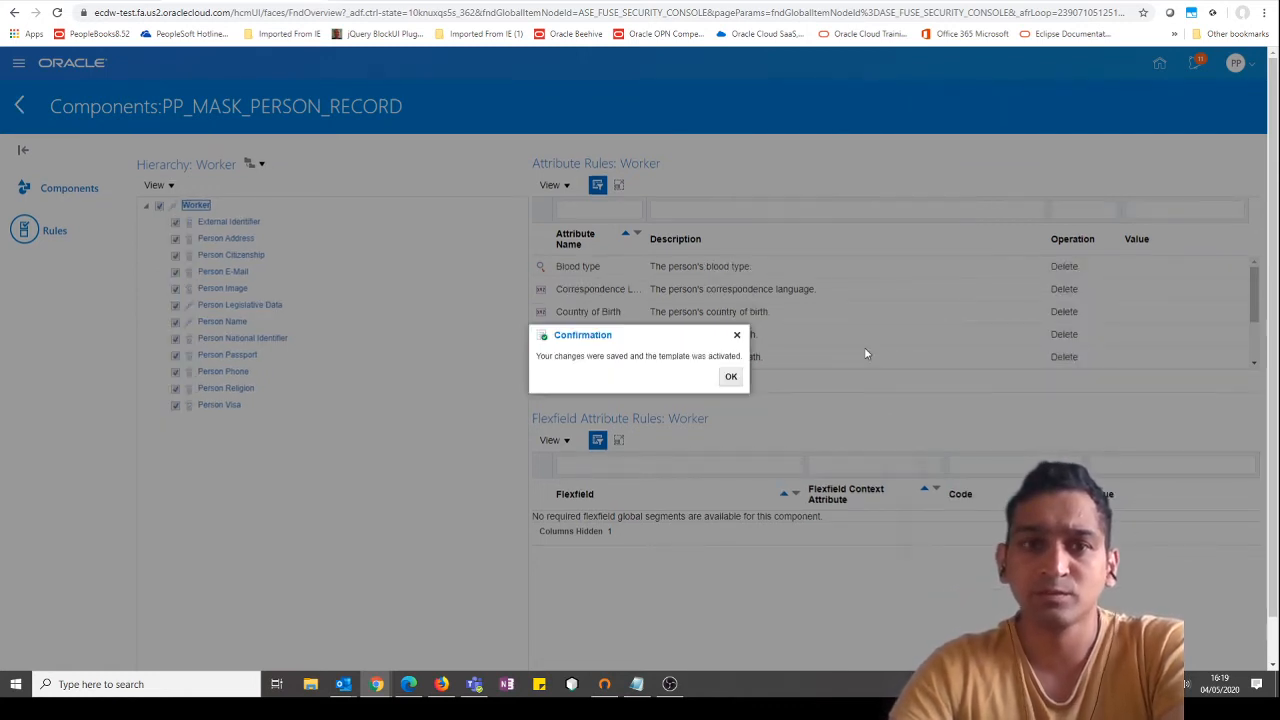
{"action": "left_click", "coordinate": [730, 377]}
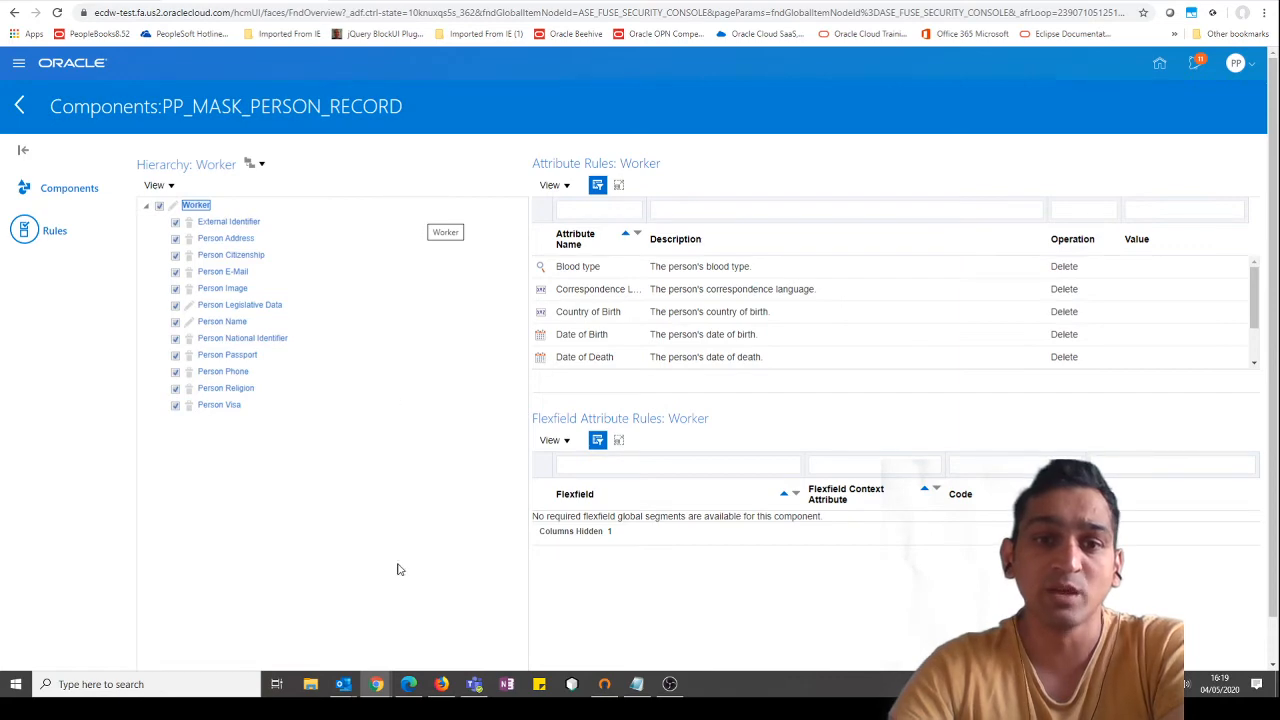
Step: Switch to the Person_data report in Edge and review the worker's personal data before masking
{"action": "left_click", "coordinate": [407, 684]}
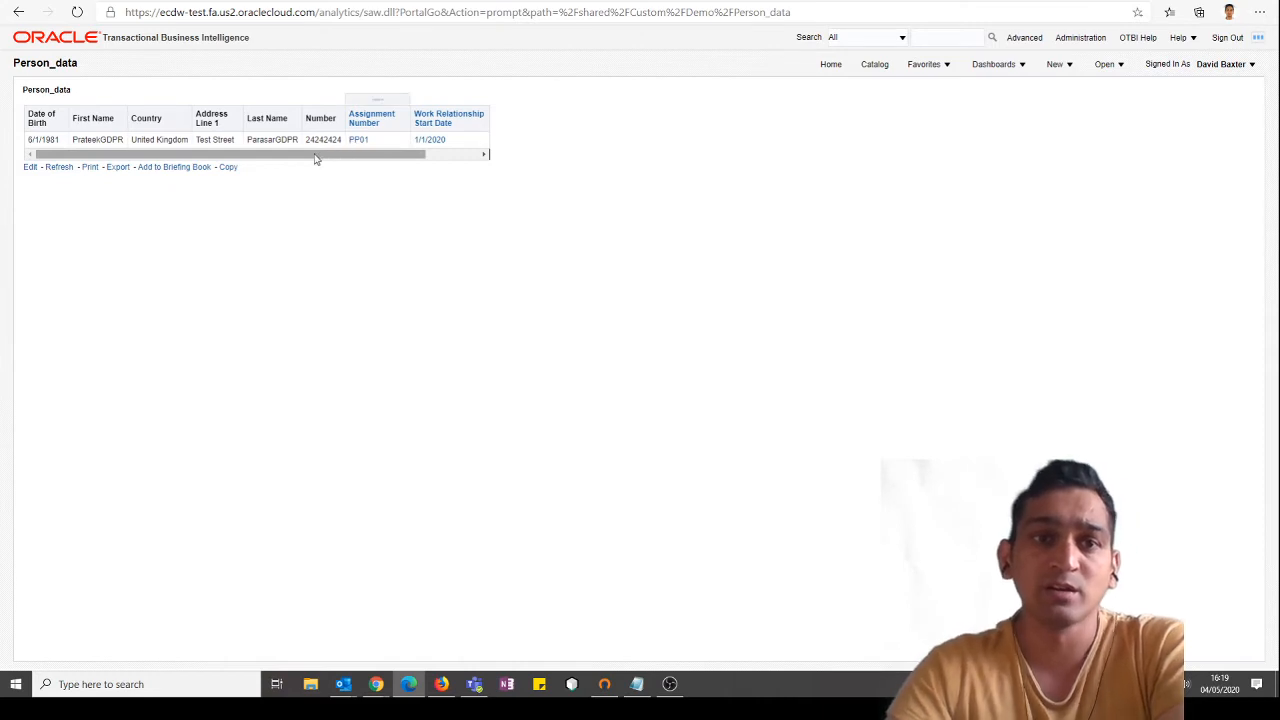
{"action": "left_click_drag", "start_coordinate": [315, 158], "coordinate": [268, 155]}
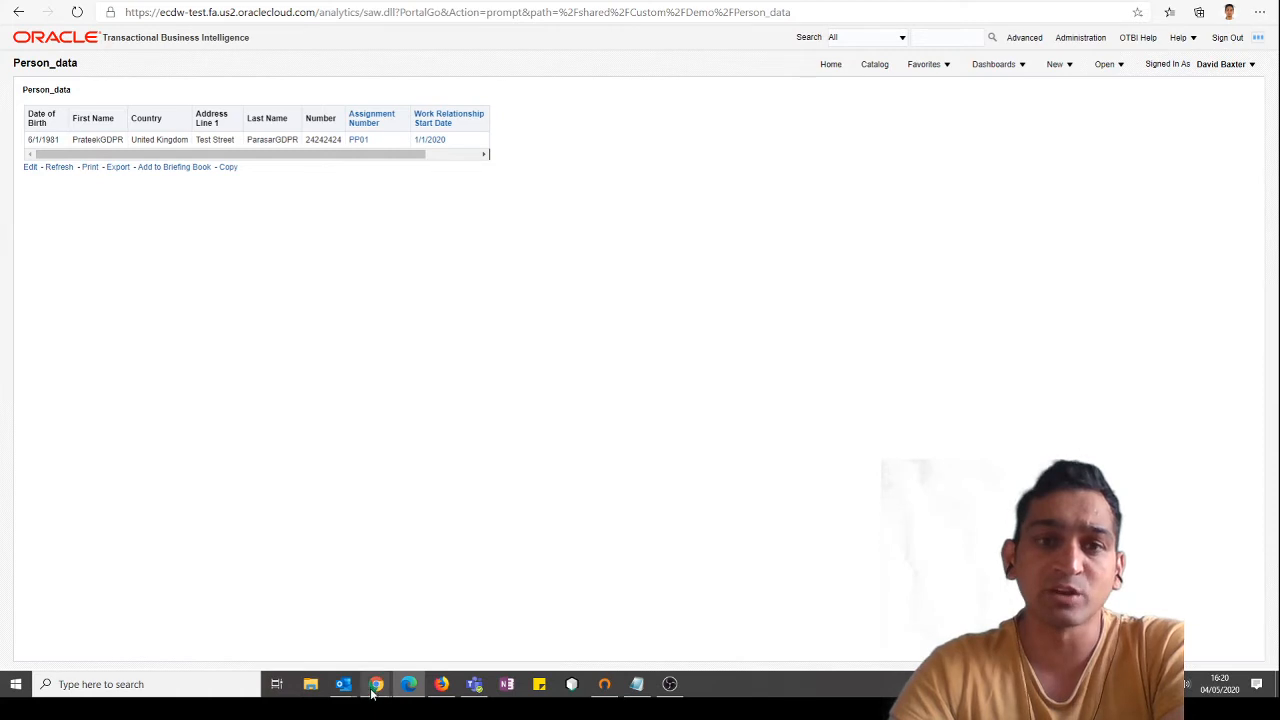
{"action": "left_click_drag", "start_coordinate": [389, 157], "coordinate": [316, 160]}
Step: Switch back to Oracle HCM Cloud in Chrome, leave the removal policies and open Remove Person Information in Data Exchange
{"action": "mouse_move", "coordinate": [376, 684]}
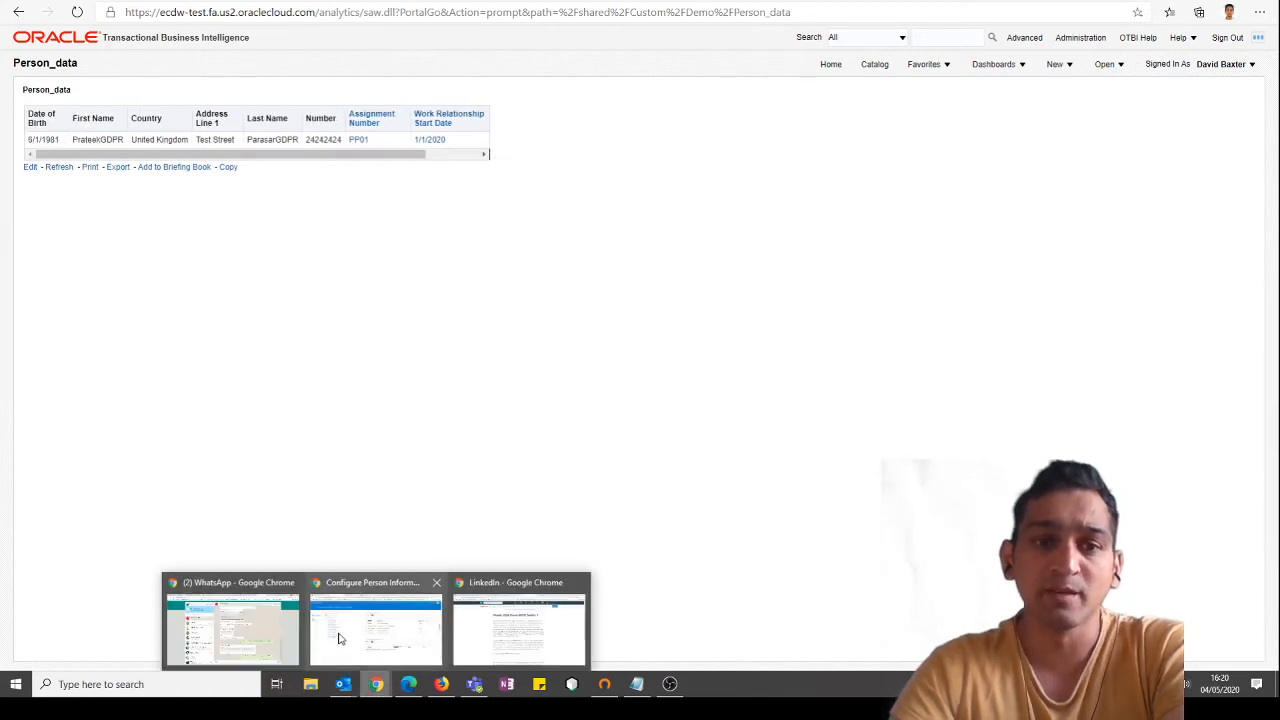
{"action": "left_click", "coordinate": [338, 638]}
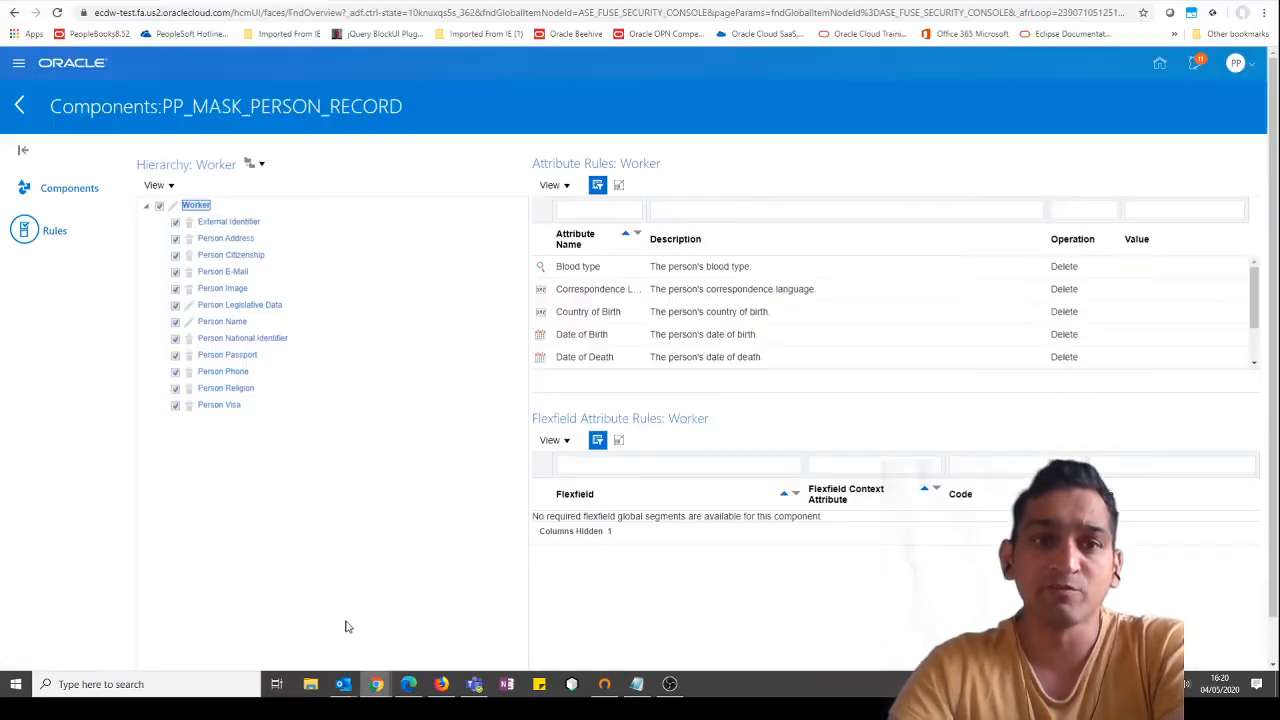
{"action": "left_click", "coordinate": [24, 108]}
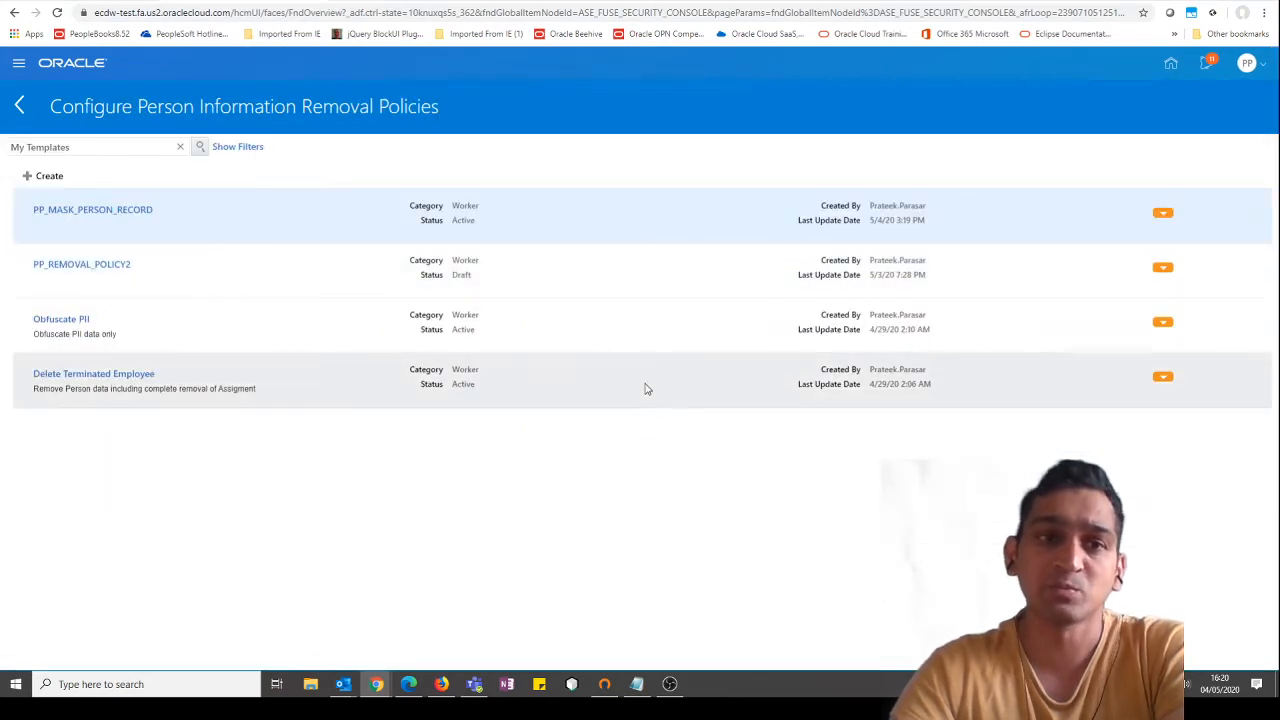
{"action": "left_click", "coordinate": [19, 108]}
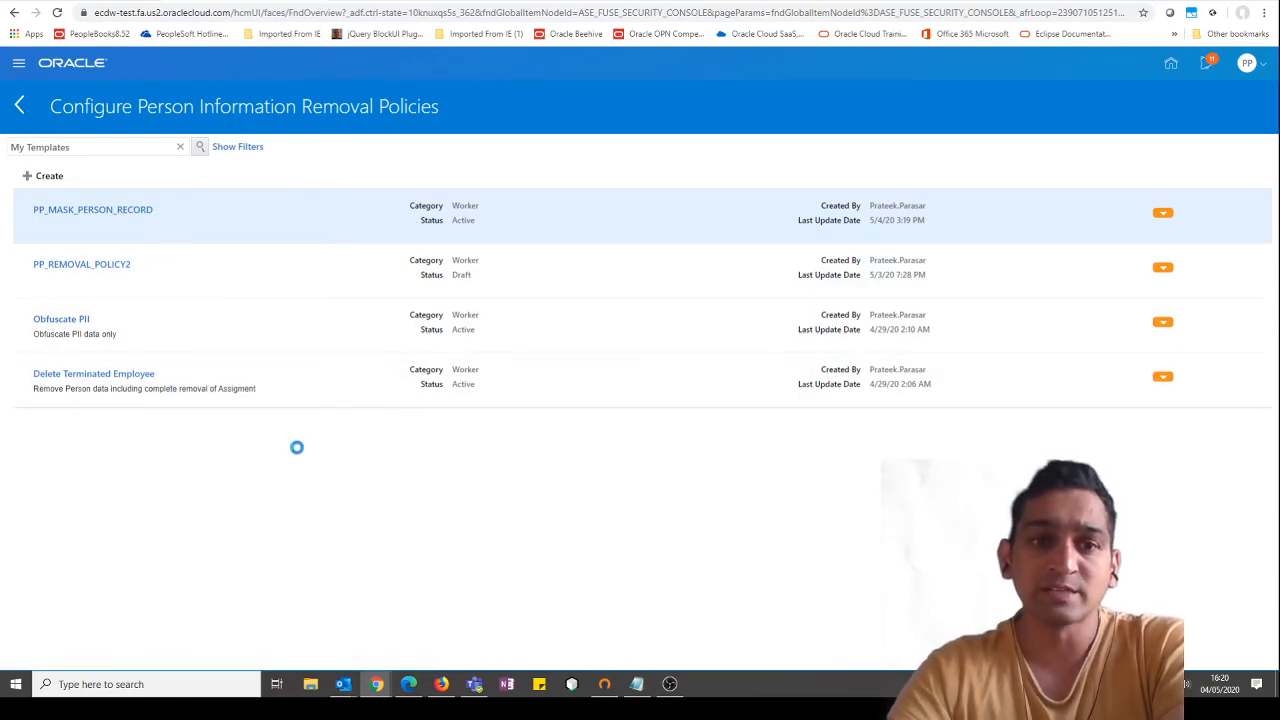
{"action": "scroll", "coordinate": [843, 417], "scroll_direction": "down", "scroll_amount": 8}
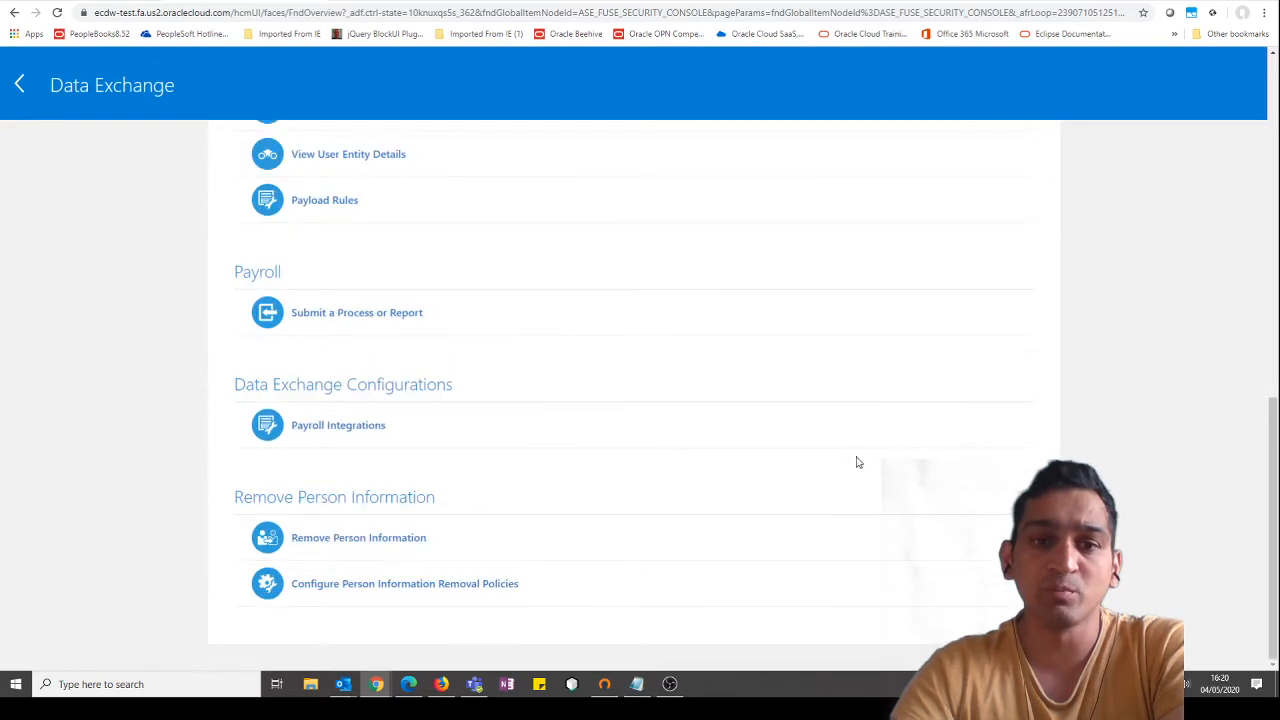
{"action": "left_click", "coordinate": [386, 540]}
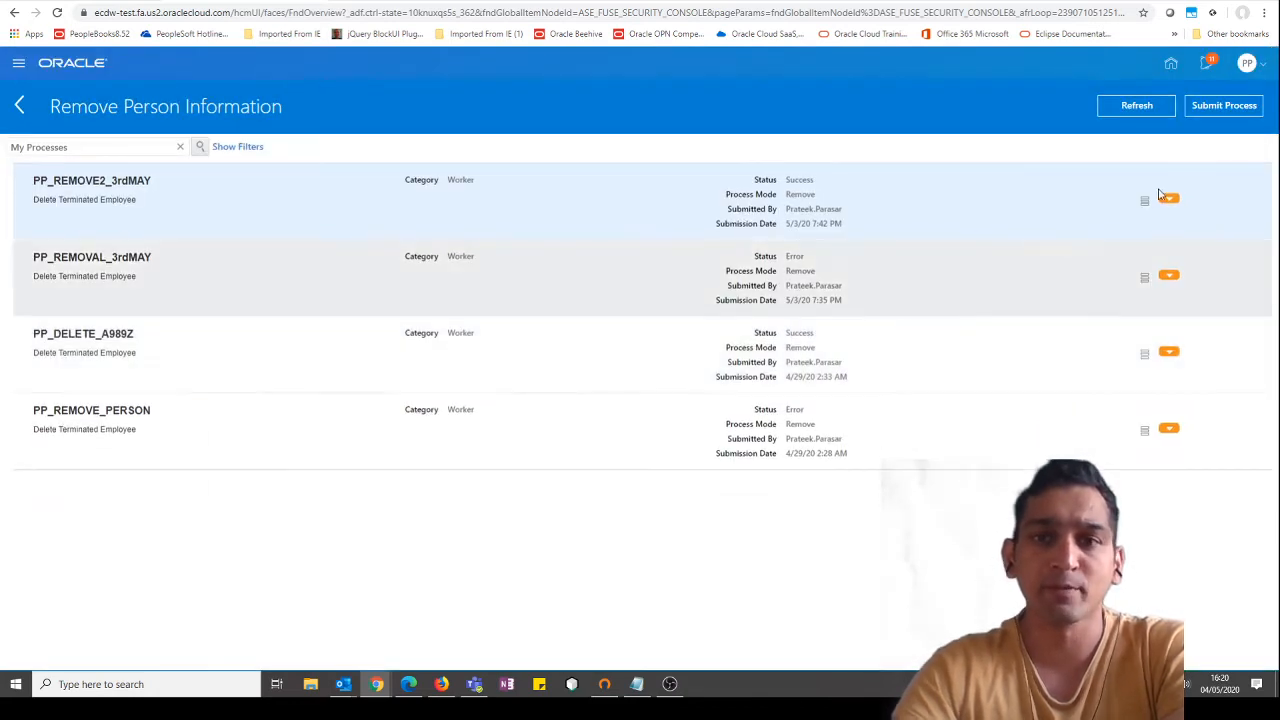
Step: Start a new process named PP_MASK_4MAY01 with the PP_MASK_PERSON_RECORD template and enter the worker's person number
{"action": "left_click", "coordinate": [1208, 112]}
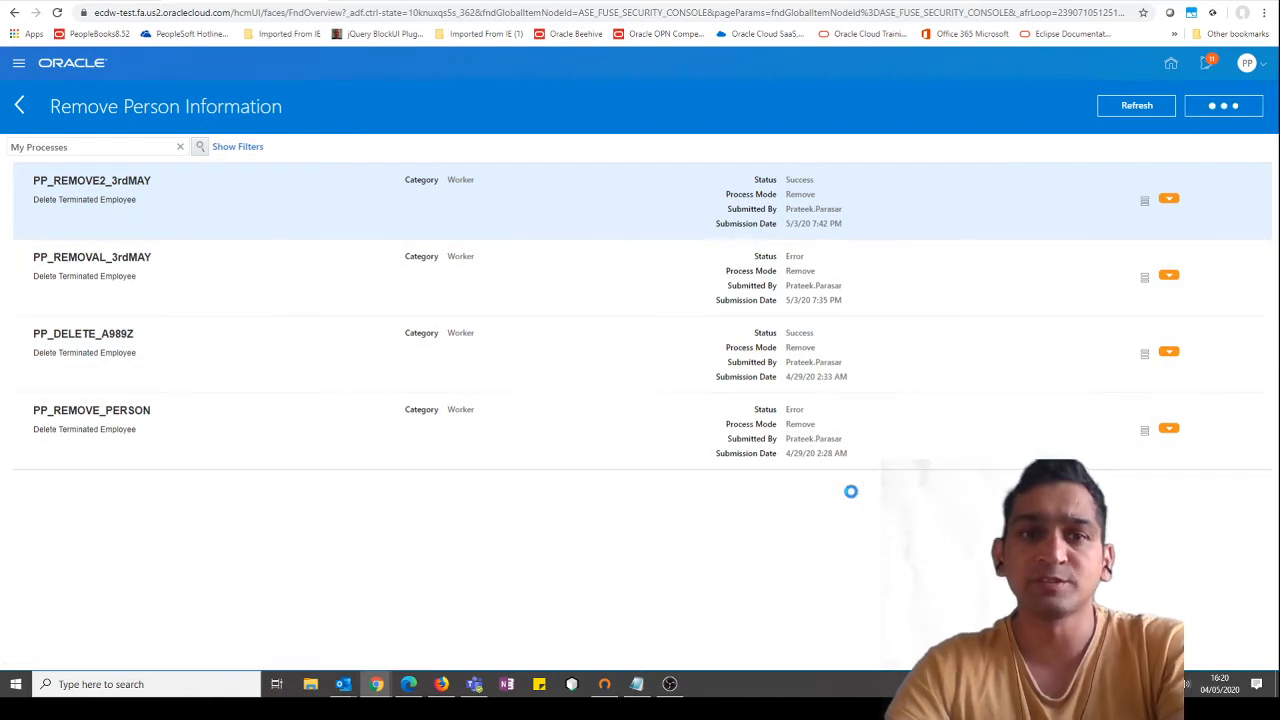
{"action": "left_click", "coordinate": [203, 163]}
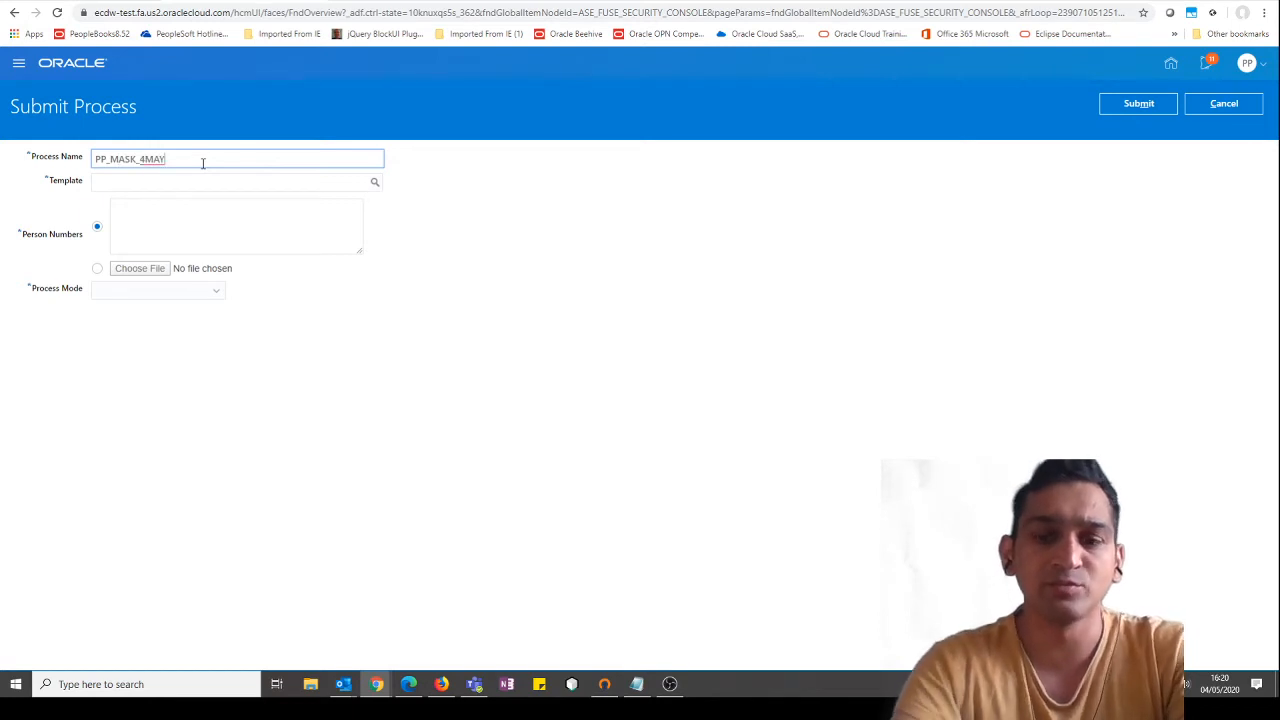
{"action": "left_click", "coordinate": [375, 183]}
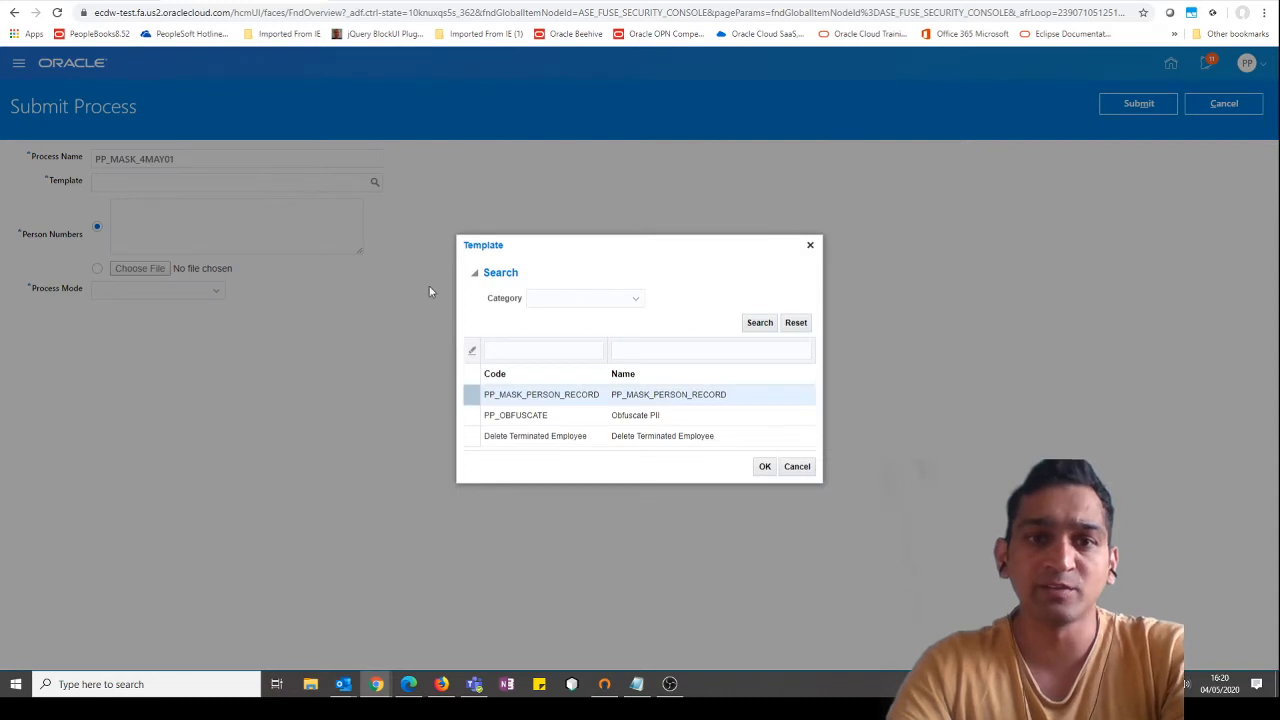
{"action": "left_click", "coordinate": [764, 466]}
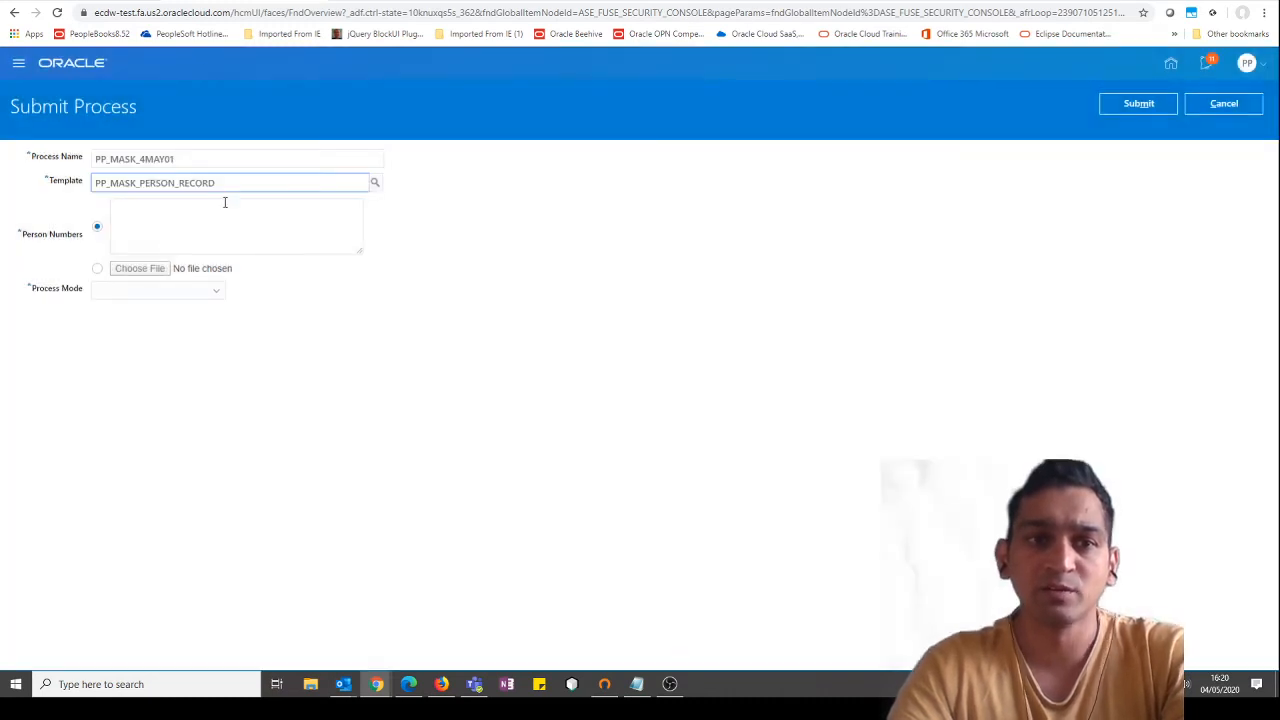
{"action": "left_click", "coordinate": [200, 221]}
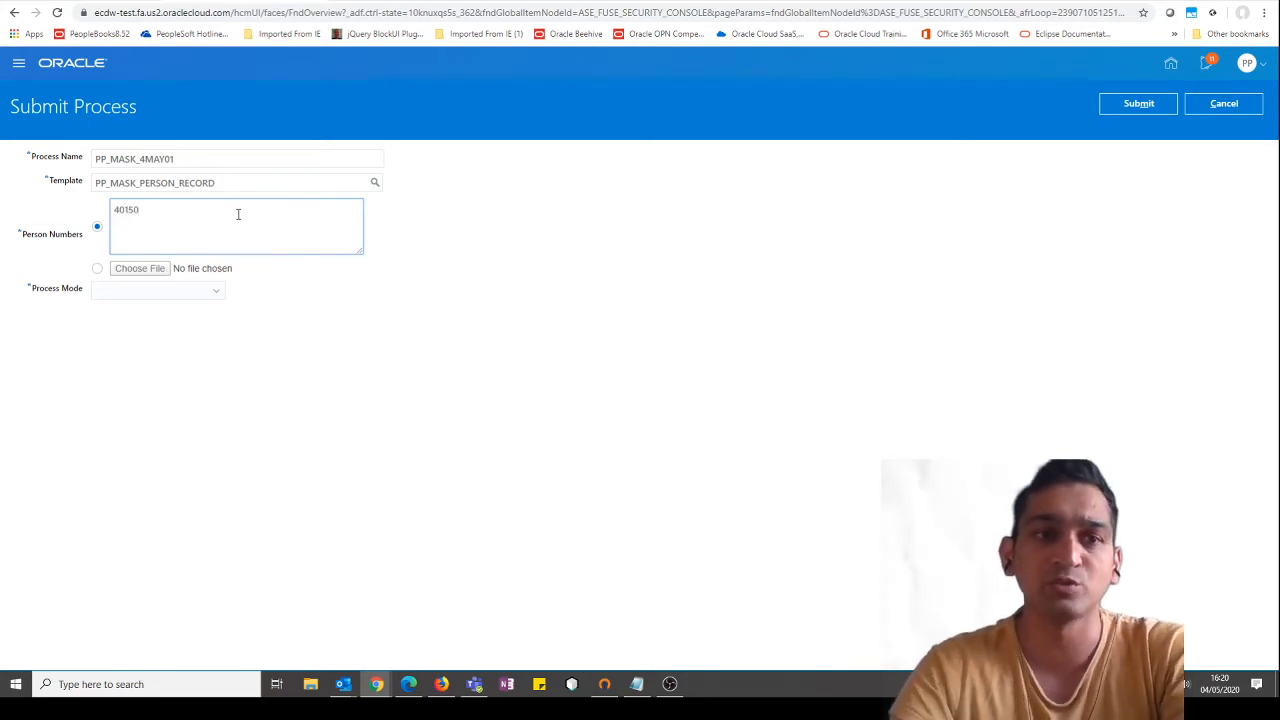
Step: Check the worker's person number in the Person_data report in Edge and return to the process submission form
{"action": "left_click", "coordinate": [409, 684]}
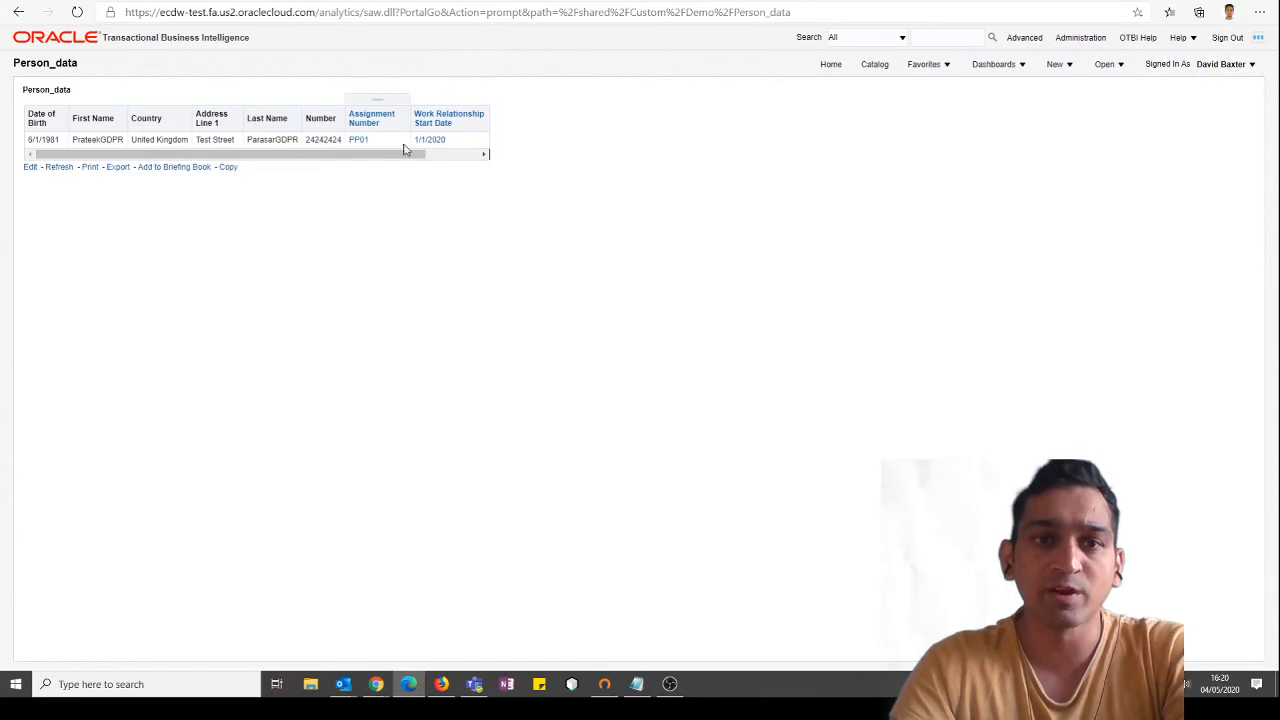
{"action": "left_click_drag", "start_coordinate": [407, 152], "coordinate": [465, 160]}
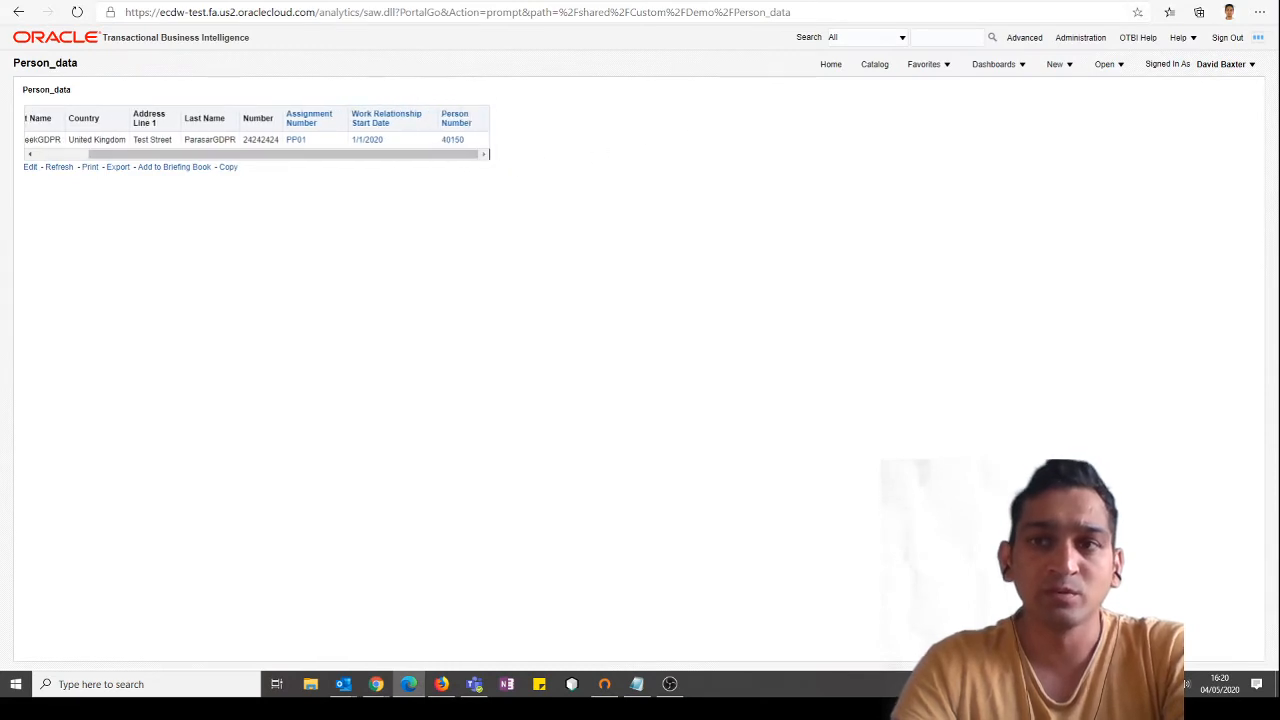
{"action": "key", "text": "alt+Tab"}
Step: Set the process mode to Remove, submit the process and refresh the list of removal processes
{"action": "left_click", "coordinate": [183, 292]}
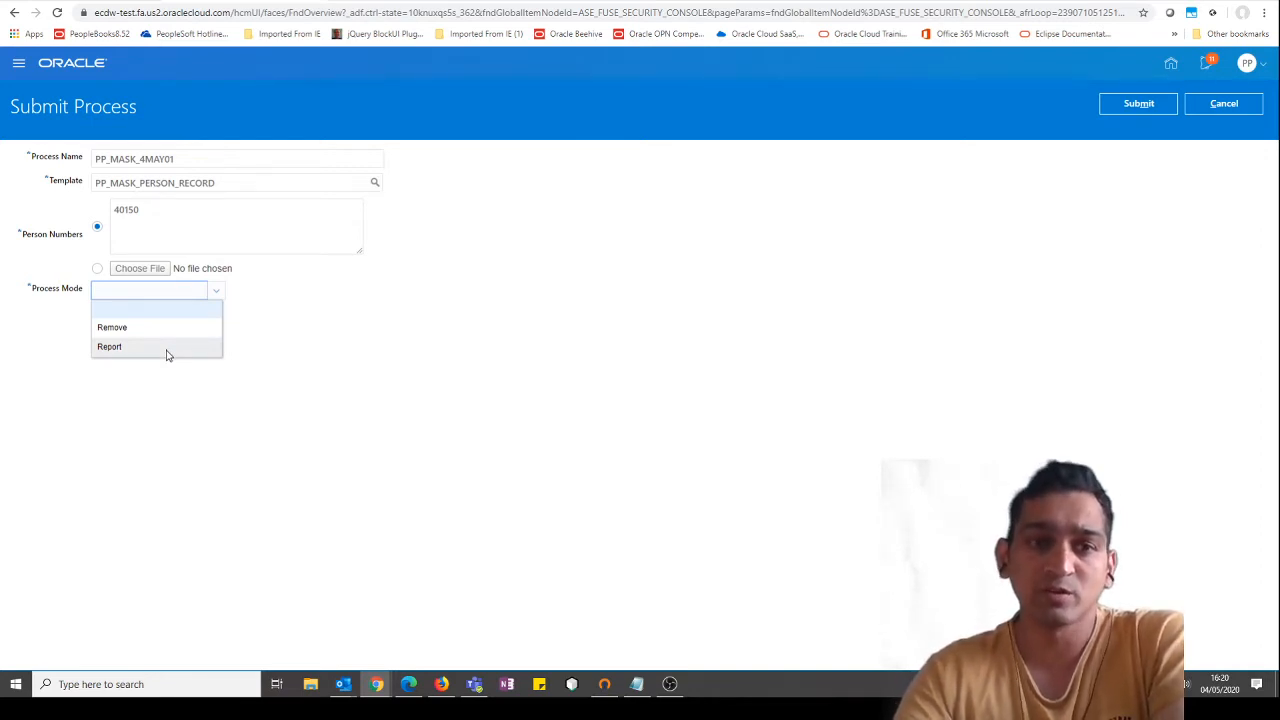
{"action": "left_click", "coordinate": [163, 330]}
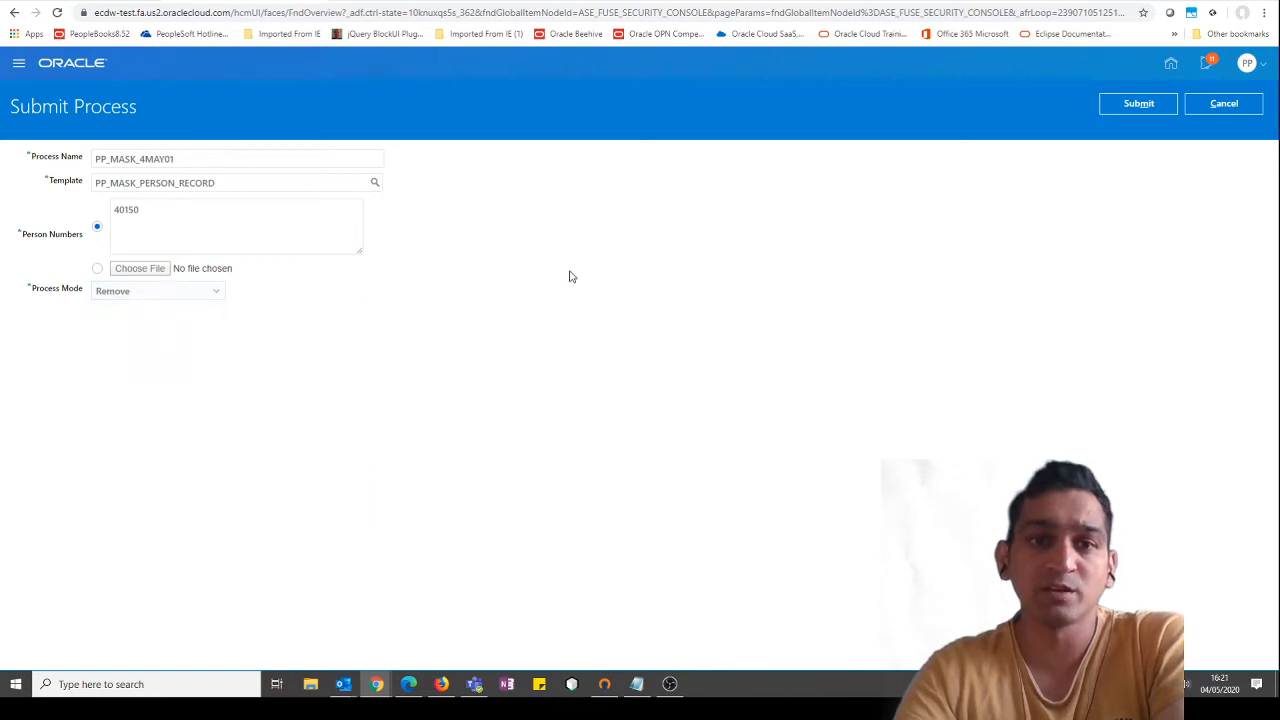
{"action": "left_click", "coordinate": [1112, 104]}
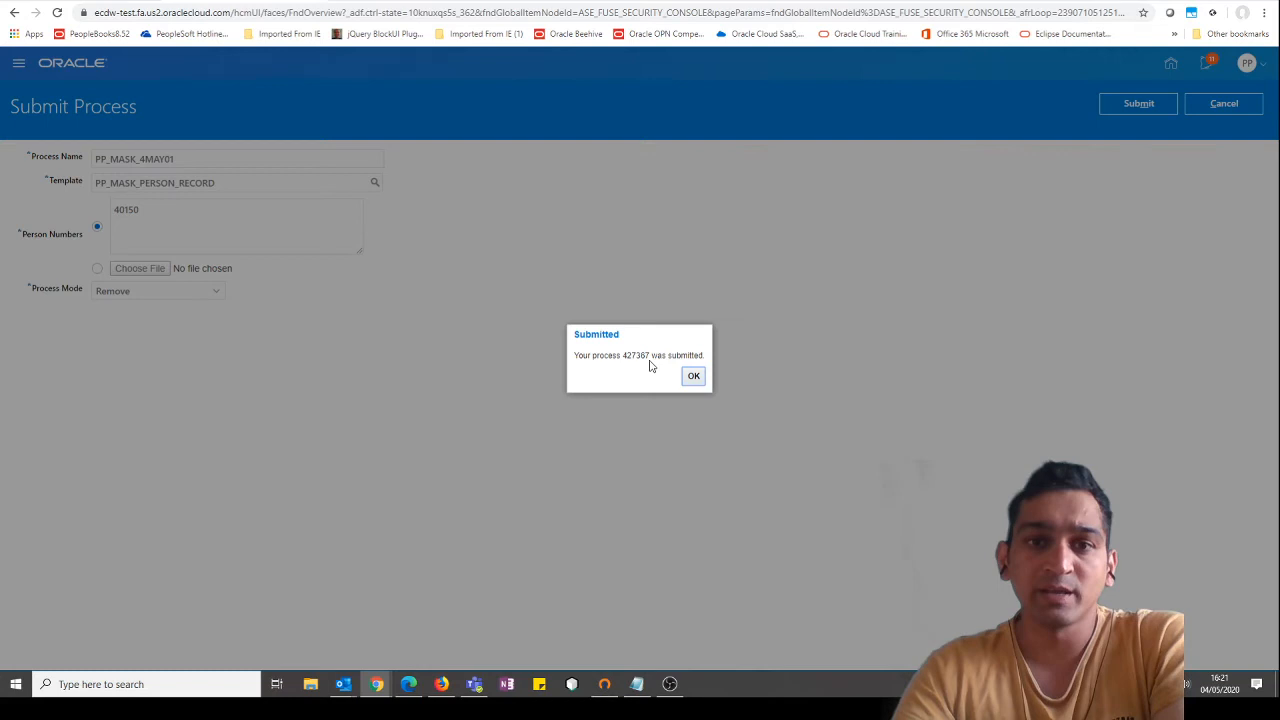
{"action": "left_click", "coordinate": [692, 375]}
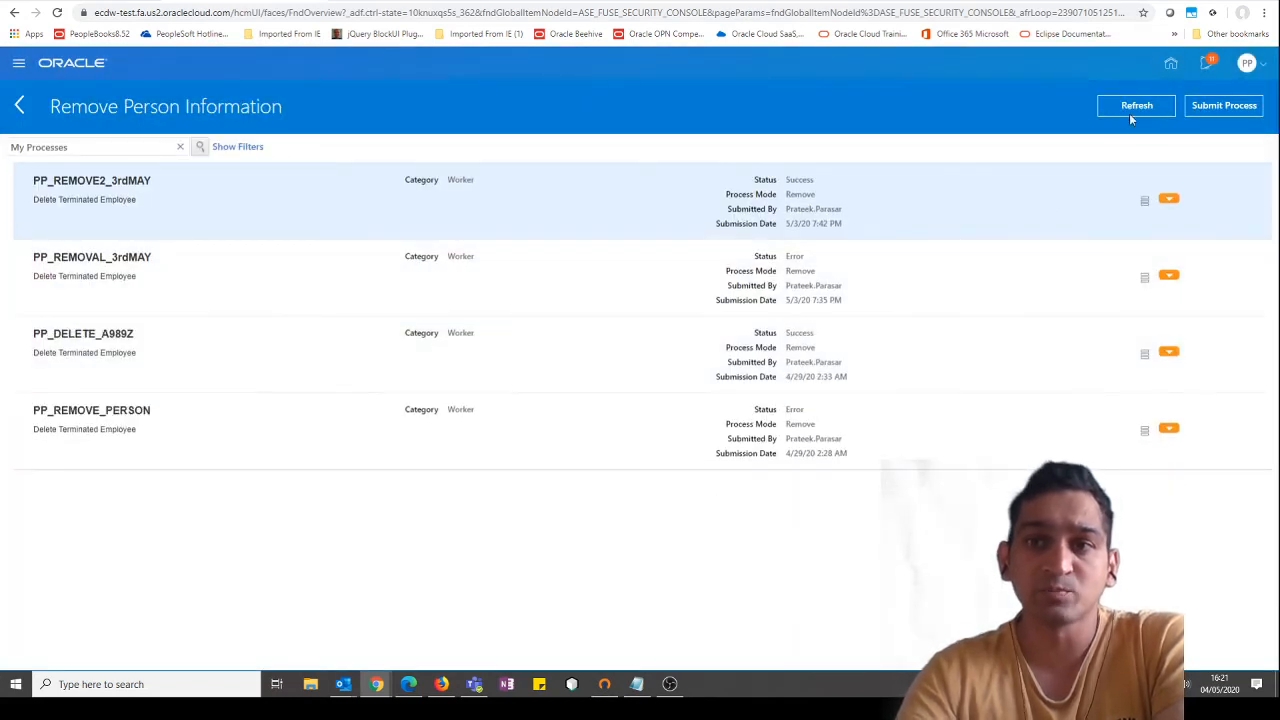
{"action": "left_click", "coordinate": [1134, 106]}
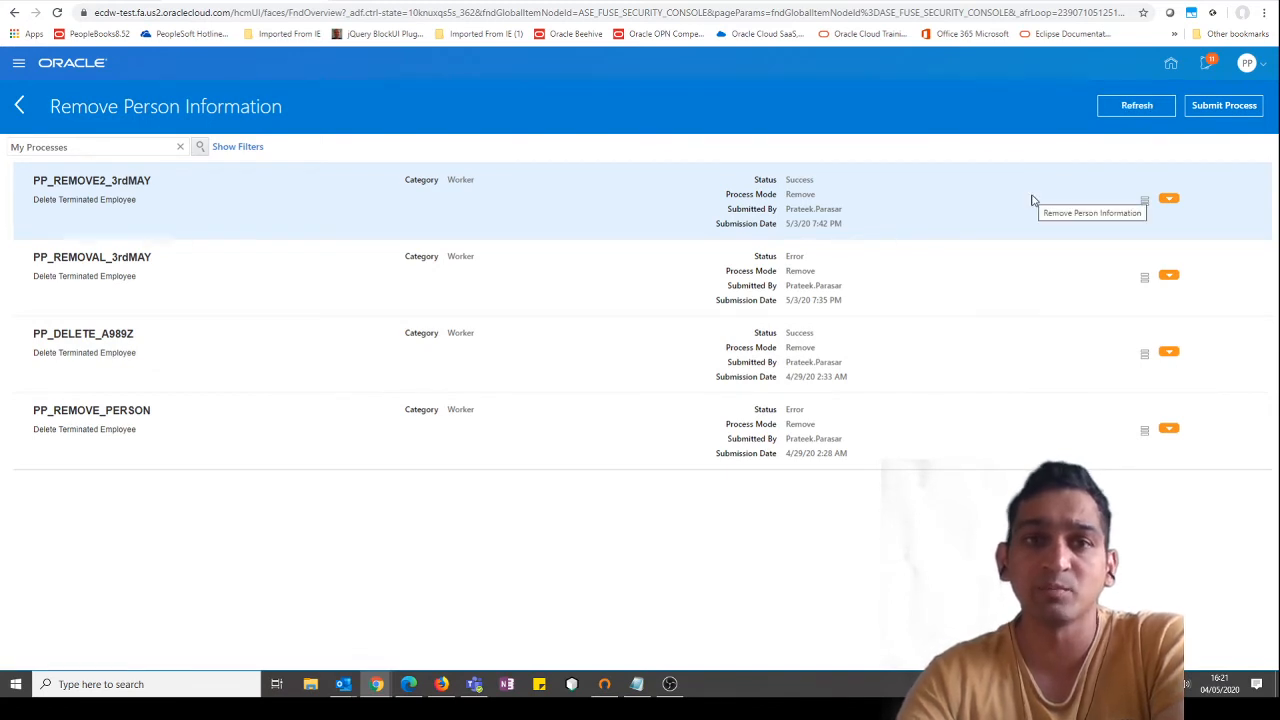
Step: Refresh the removal process list repeatedly to follow the status of PP_MASK_4MAY01
{"action": "left_click", "coordinate": [1136, 106]}
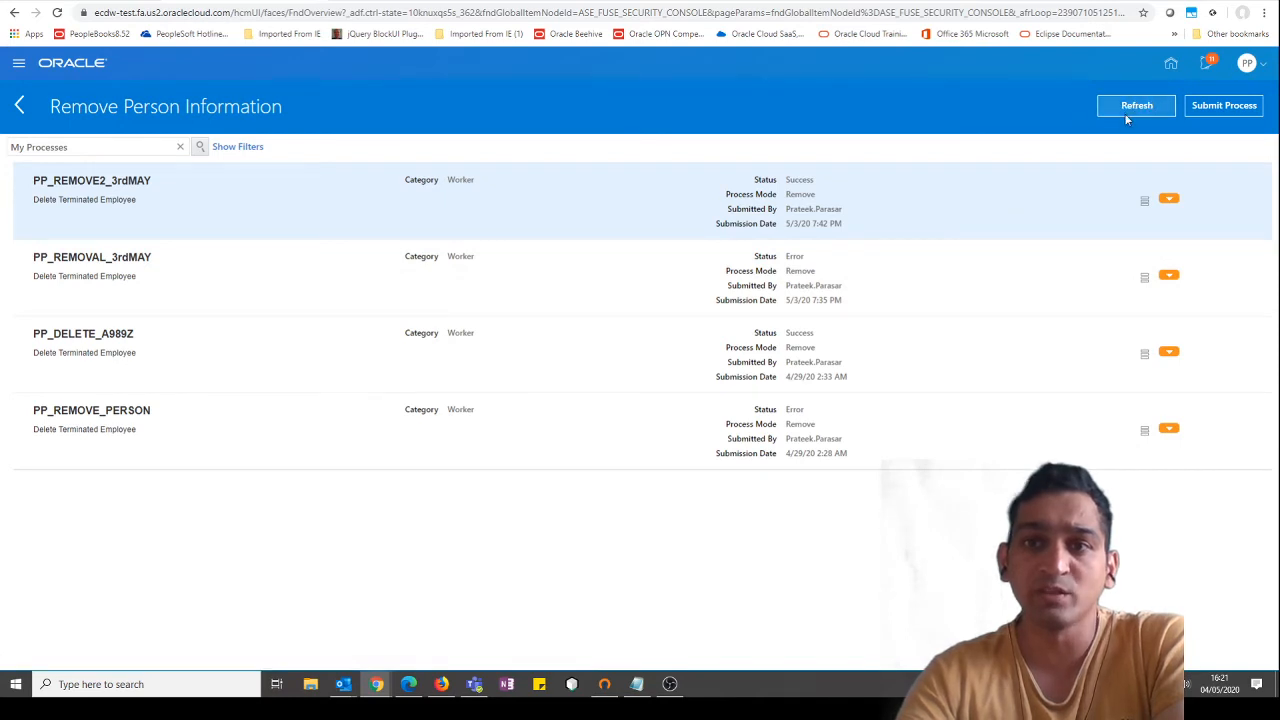
{"action": "left_click", "coordinate": [1126, 116]}
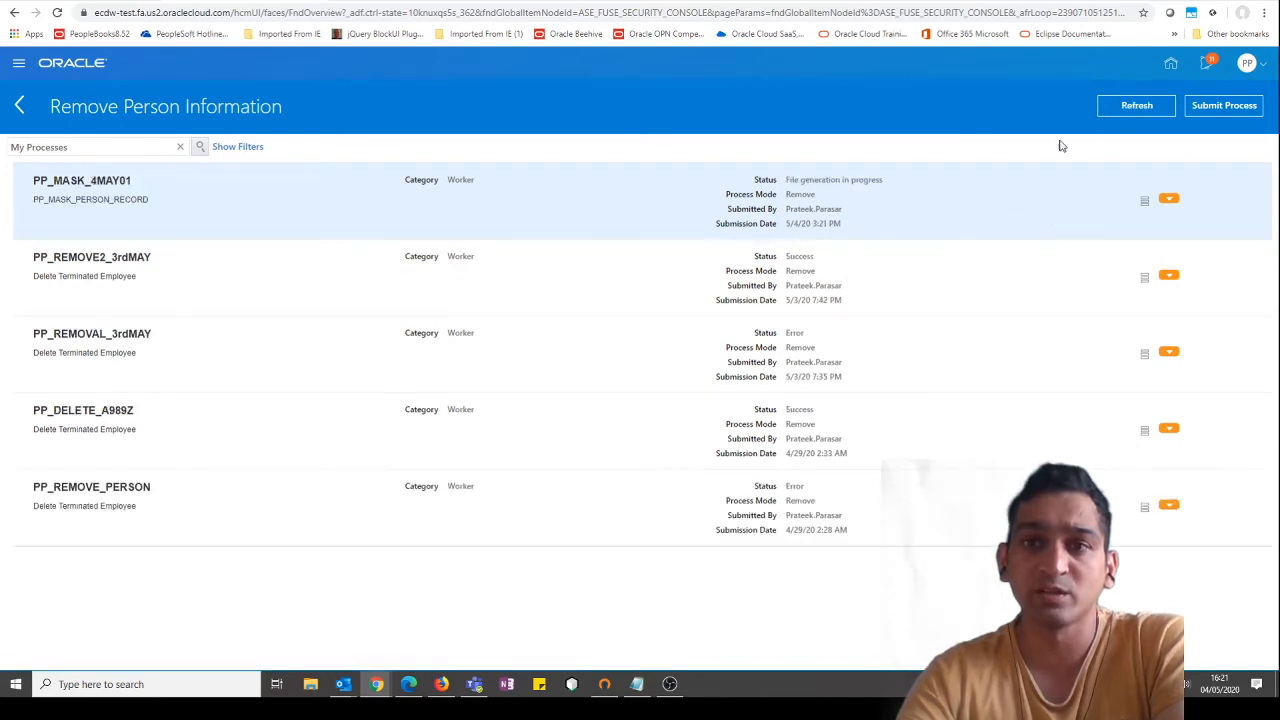
{"action": "left_click", "coordinate": [1134, 106]}
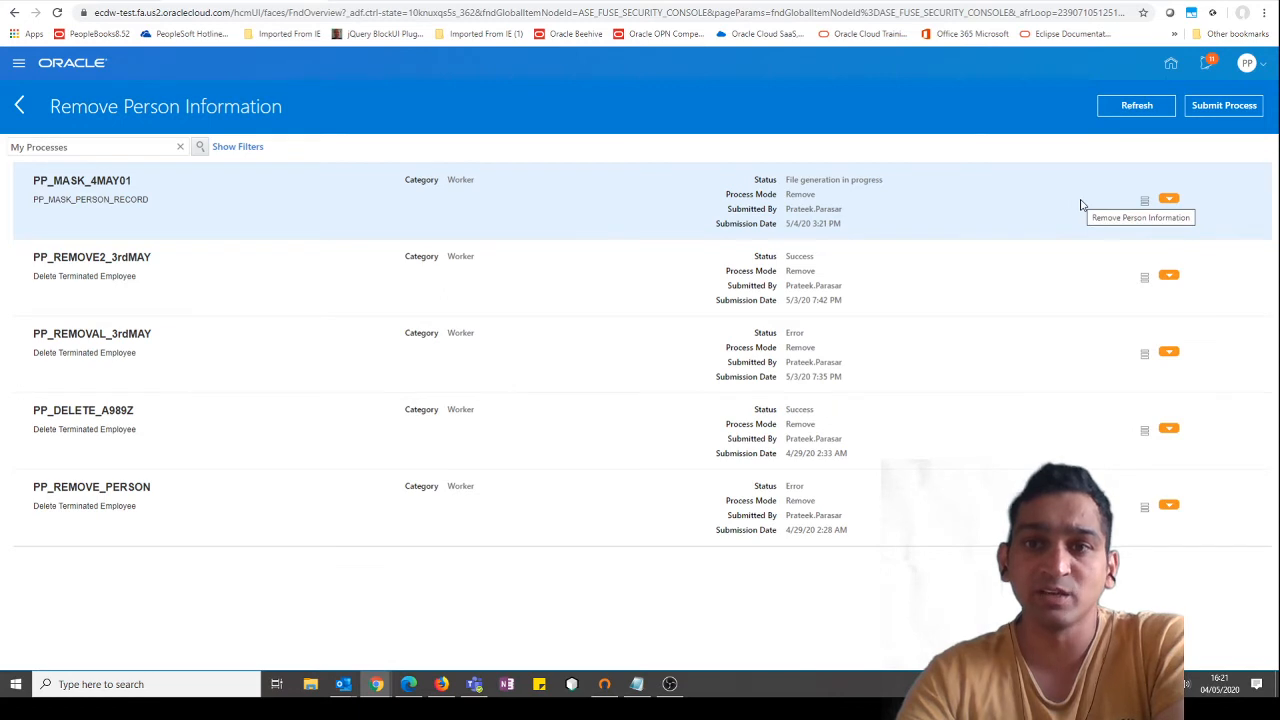
{"action": "left_click", "coordinate": [1135, 114]}
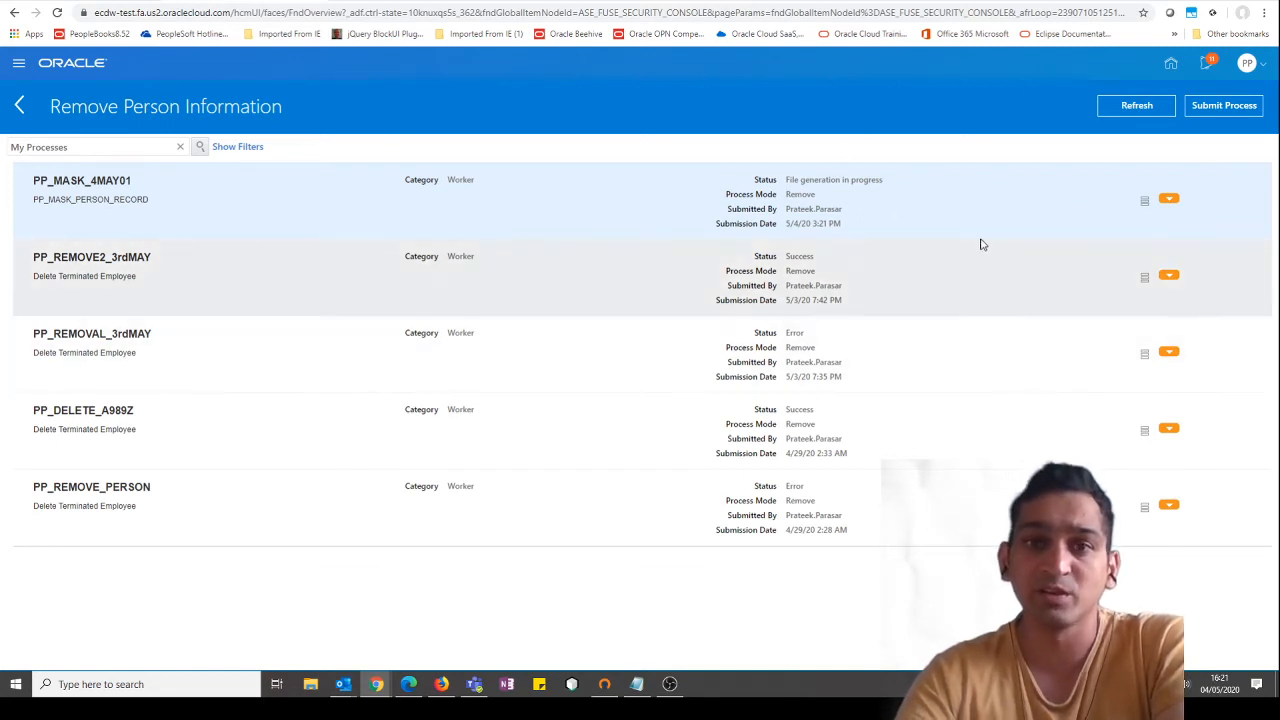
{"action": "left_click", "coordinate": [1126, 109]}
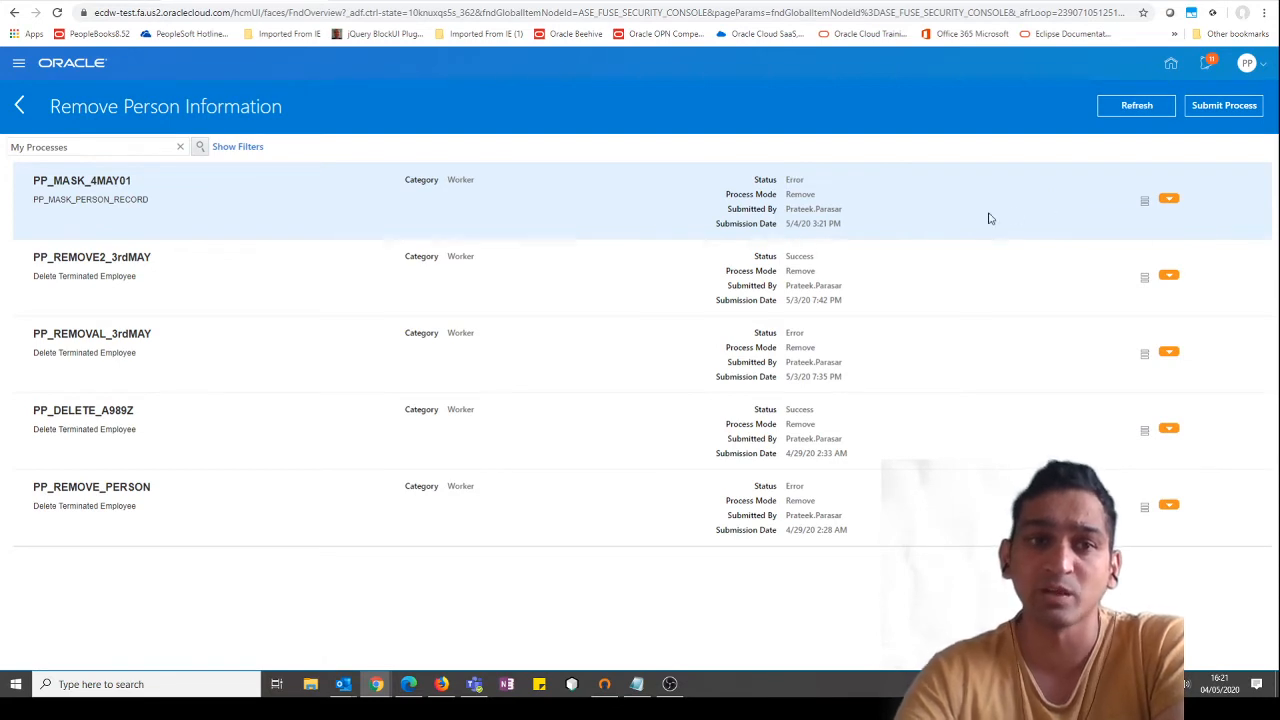
Step: Download the disposal process log of PP_MASK_4MAY01 and open it in a maximized Notepad window
{"action": "left_click", "coordinate": [1174, 200]}
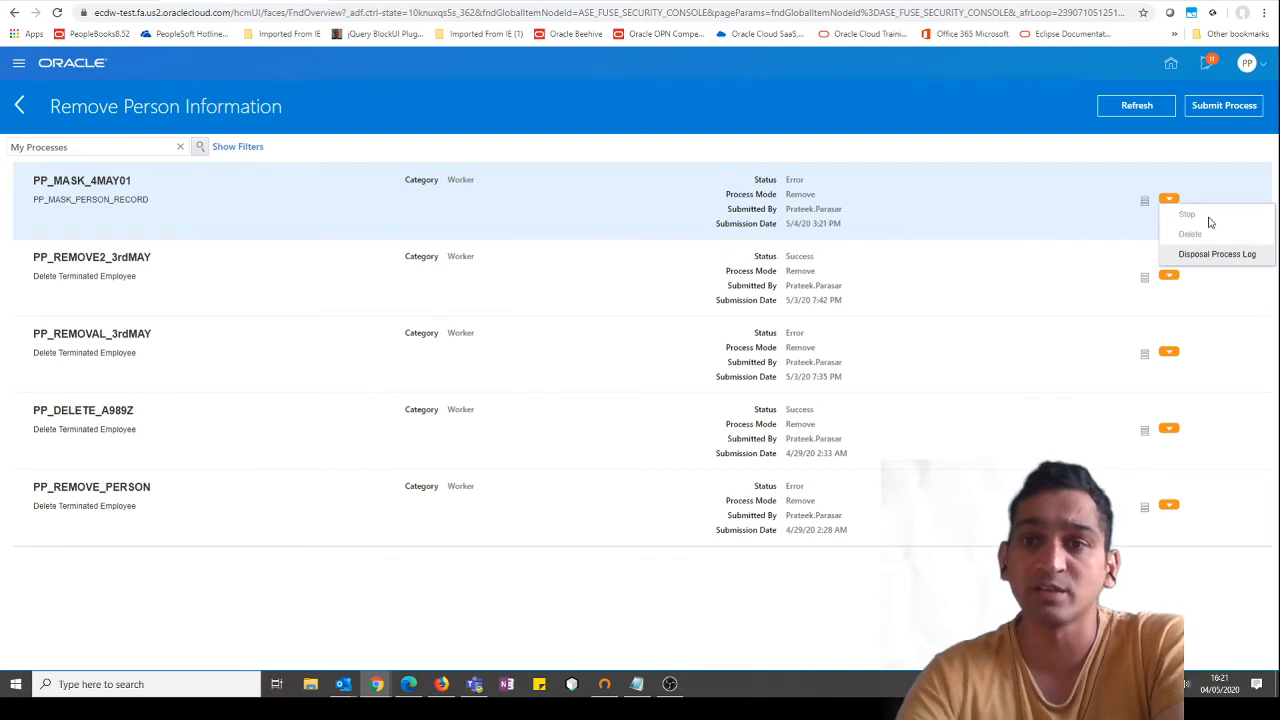
{"action": "left_click", "coordinate": [1220, 254]}
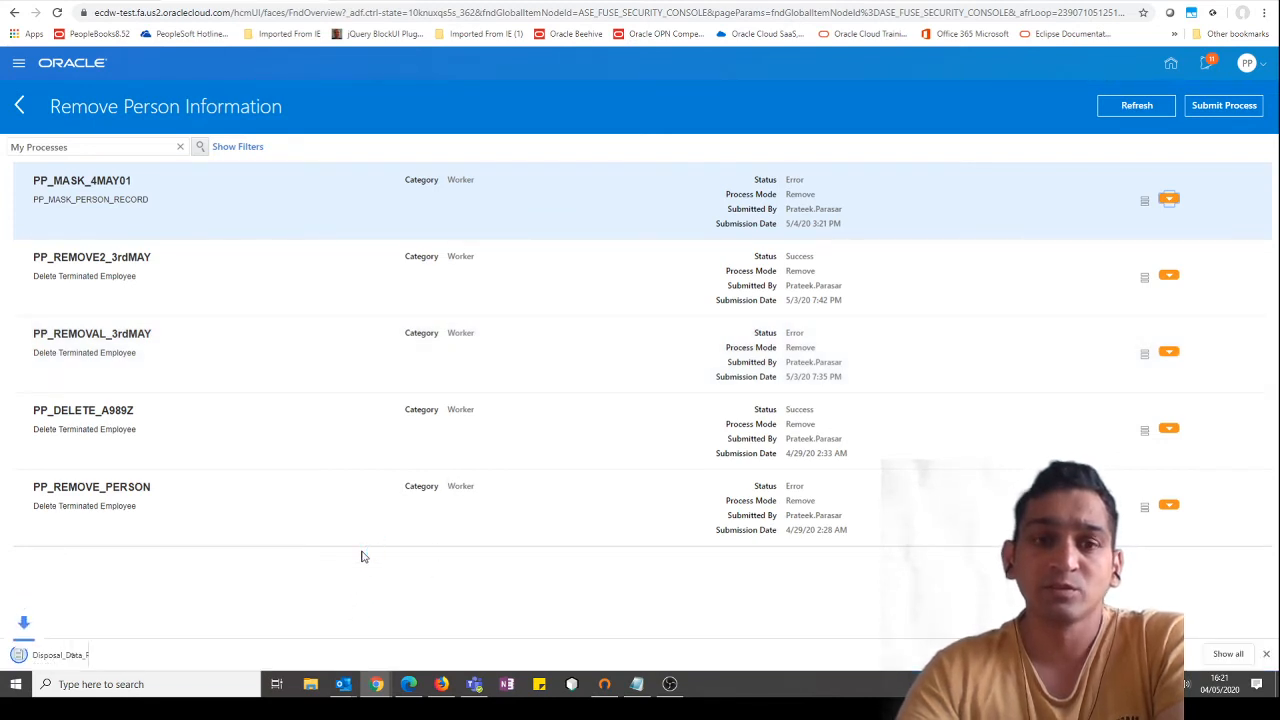
{"action": "left_click", "coordinate": [86, 657]}
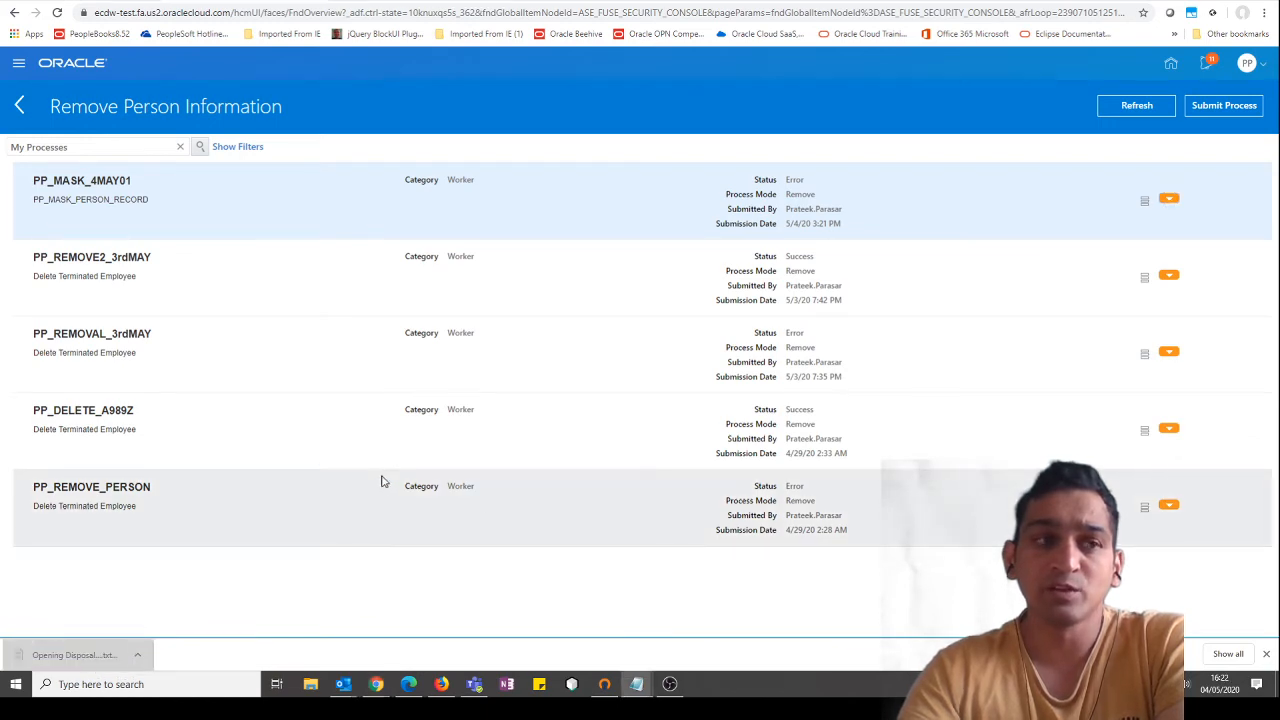
{"action": "left_click_drag", "start_coordinate": [292, 277], "coordinate": [700, 131]}
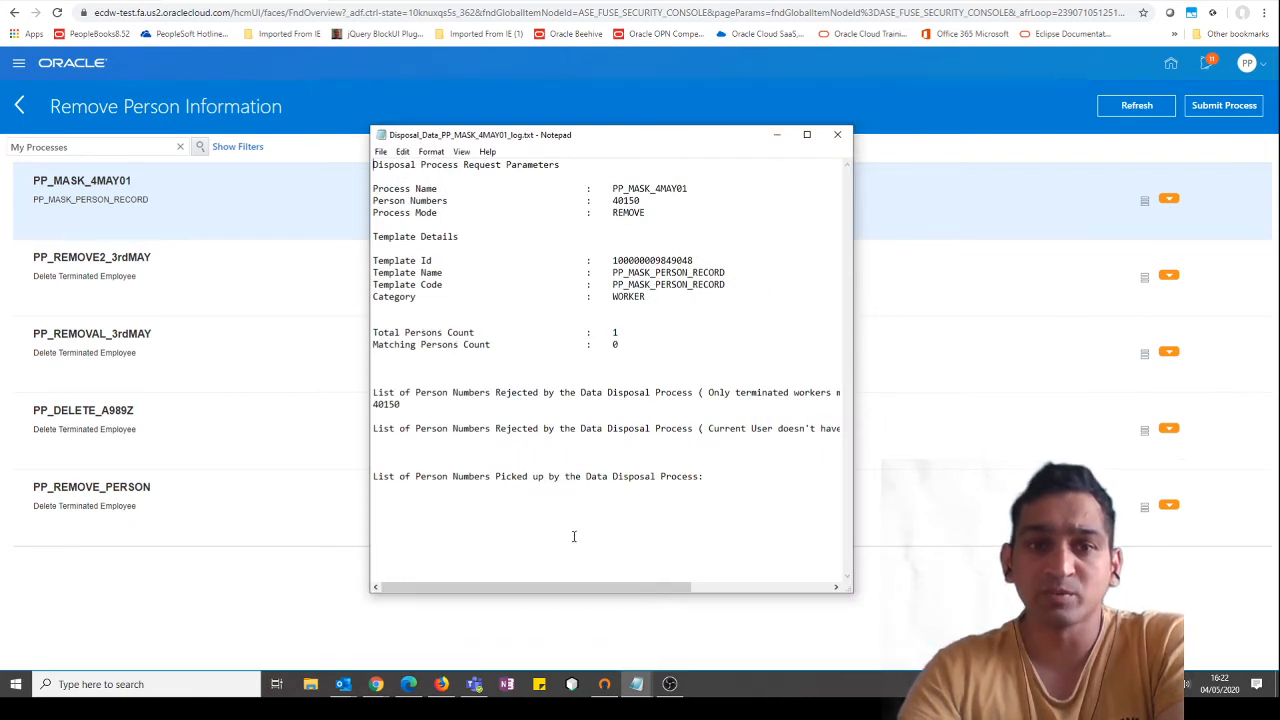
{"action": "left_click_drag", "start_coordinate": [600, 593], "coordinate": [743, 209]}
{"action": "left_click", "coordinate": [807, 134]}
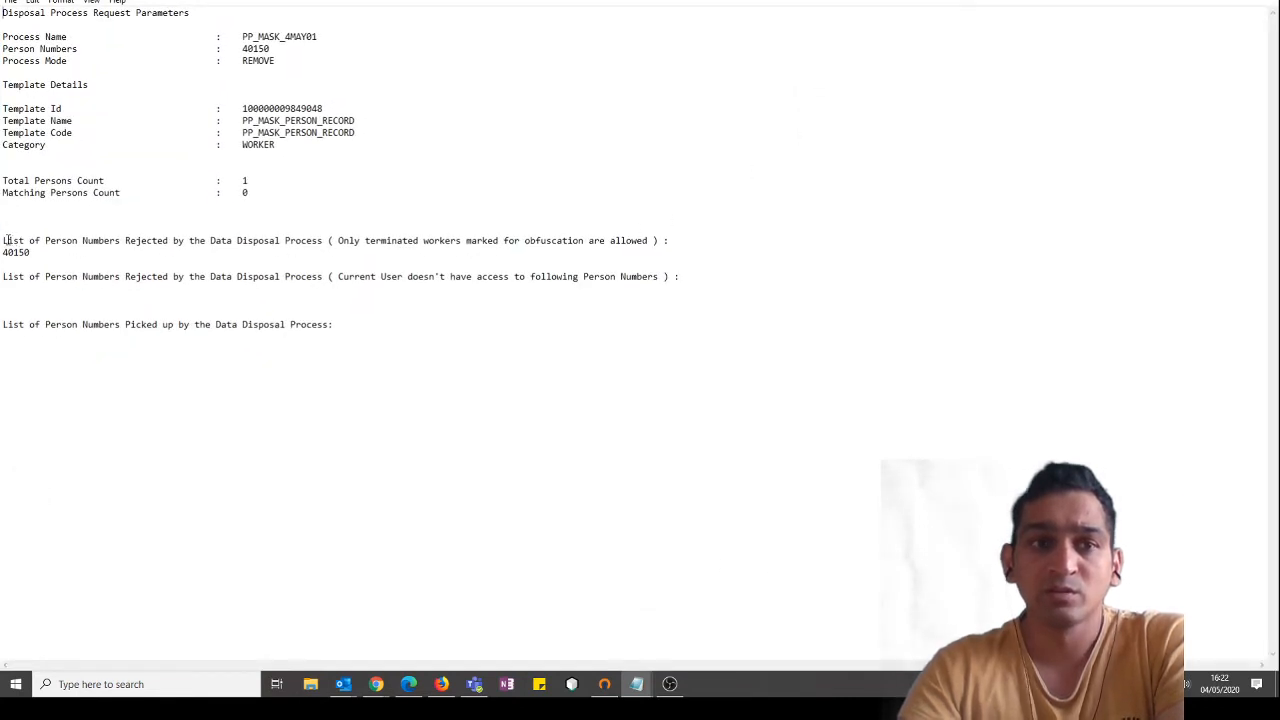
Step: Examine the log's two lists of rejected person numbers and the rejection reason given for each
{"action": "left_click_drag", "start_coordinate": [6, 240], "coordinate": [295, 250]}
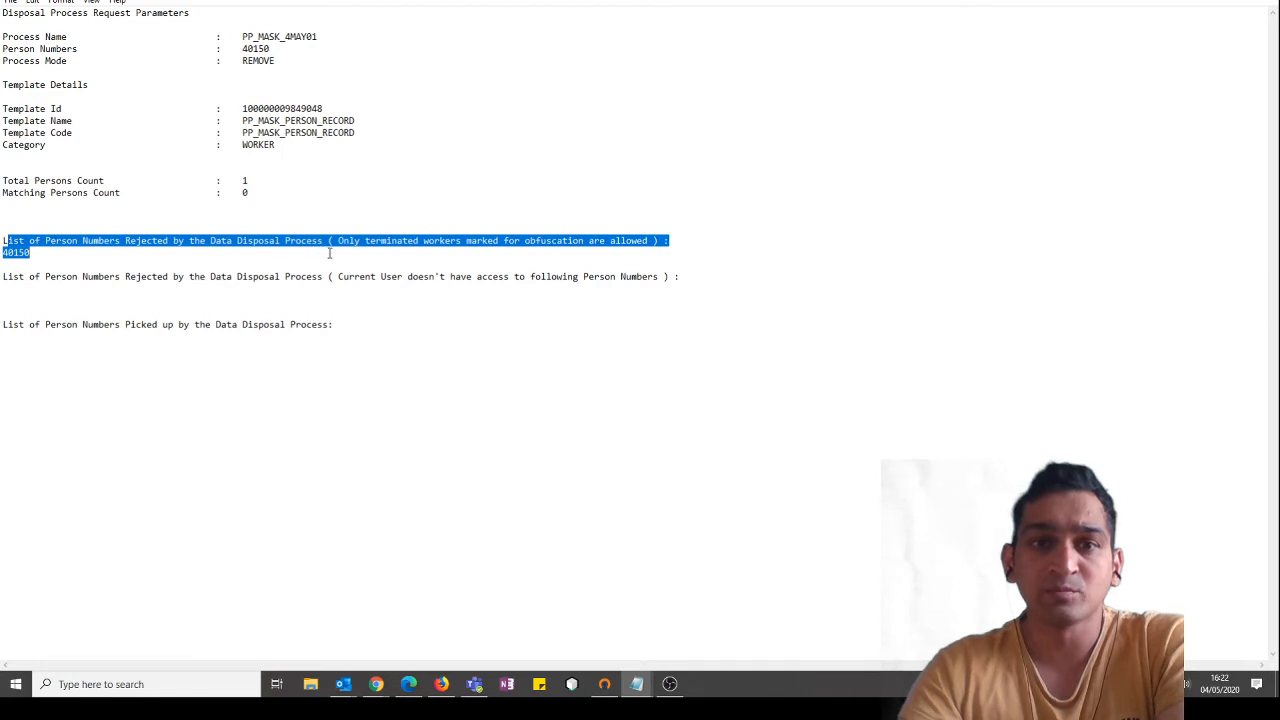
{"action": "left_click", "coordinate": [325, 254]}
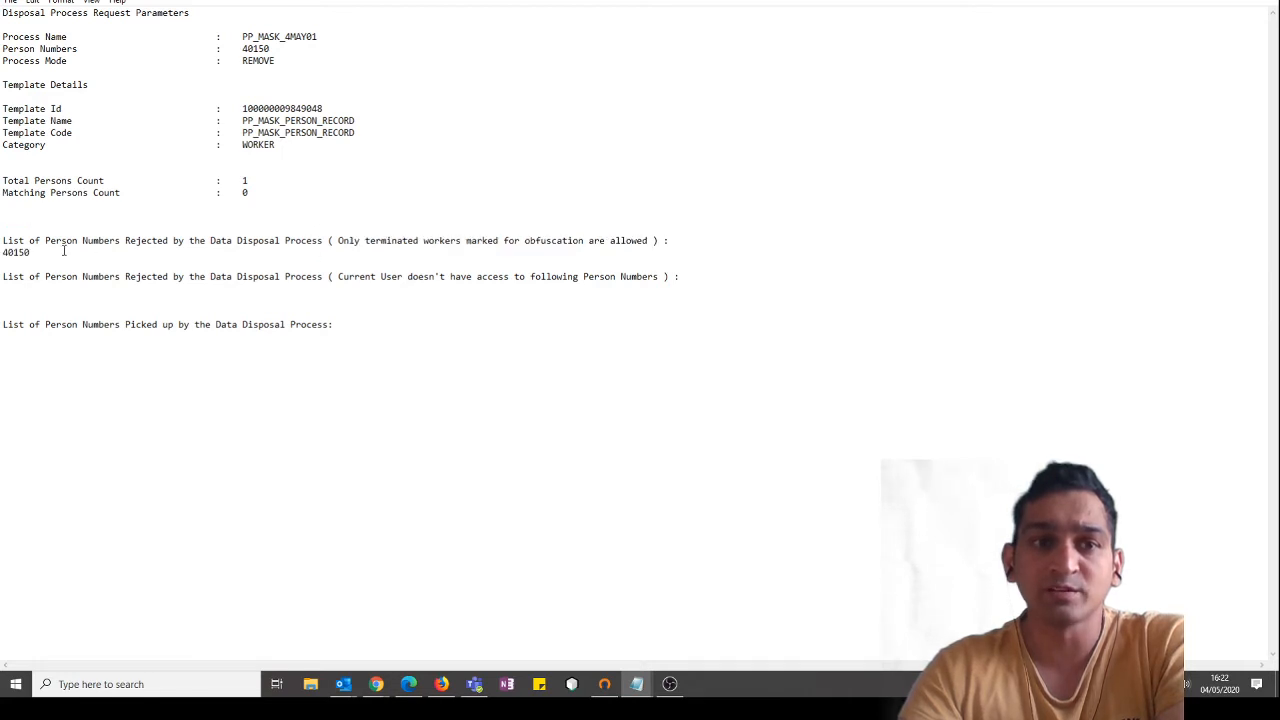
{"action": "left_click_drag", "start_coordinate": [340, 241], "coordinate": [652, 240]}
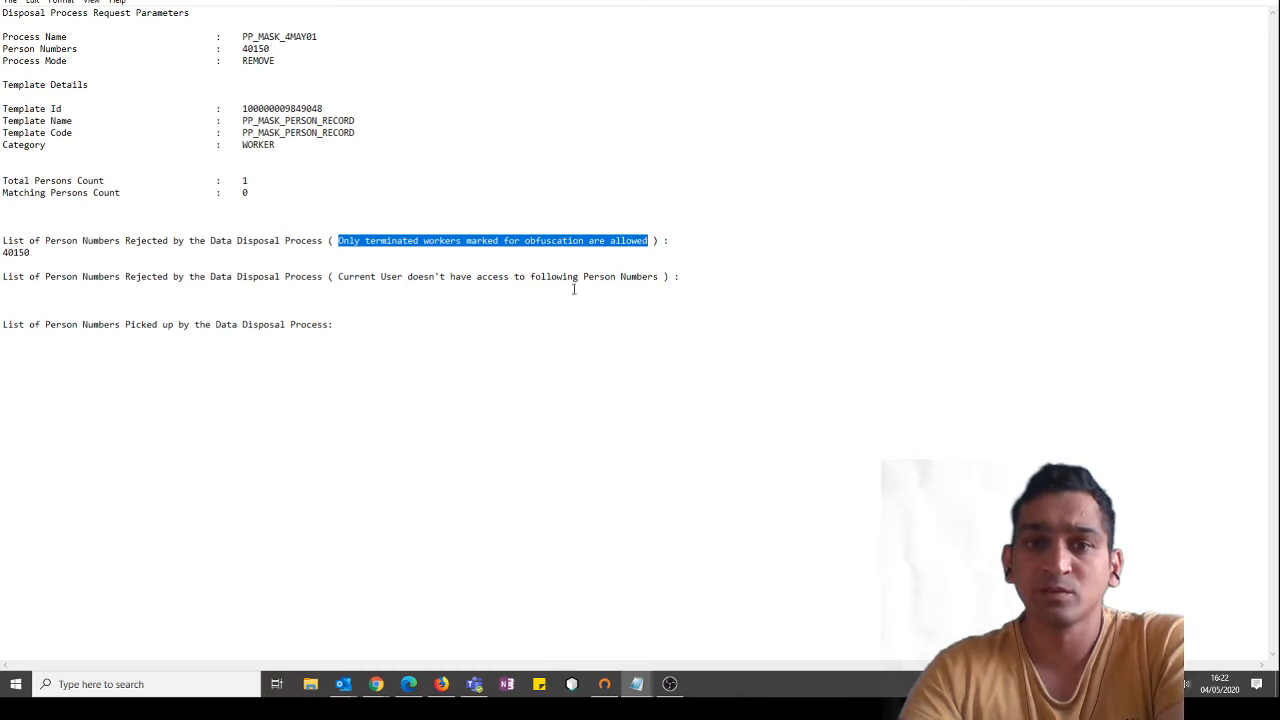
{"action": "left_click", "coordinate": [104, 286]}
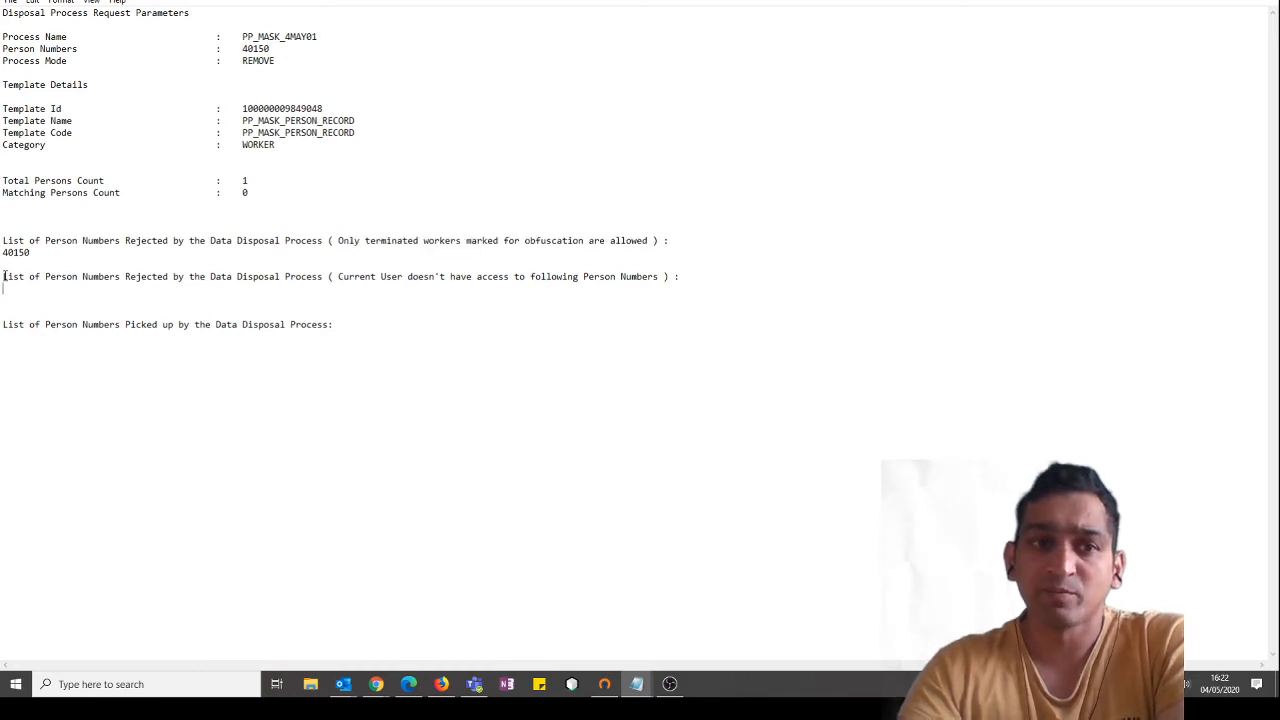
{"action": "left_click_drag", "start_coordinate": [4, 277], "coordinate": [700, 273]}
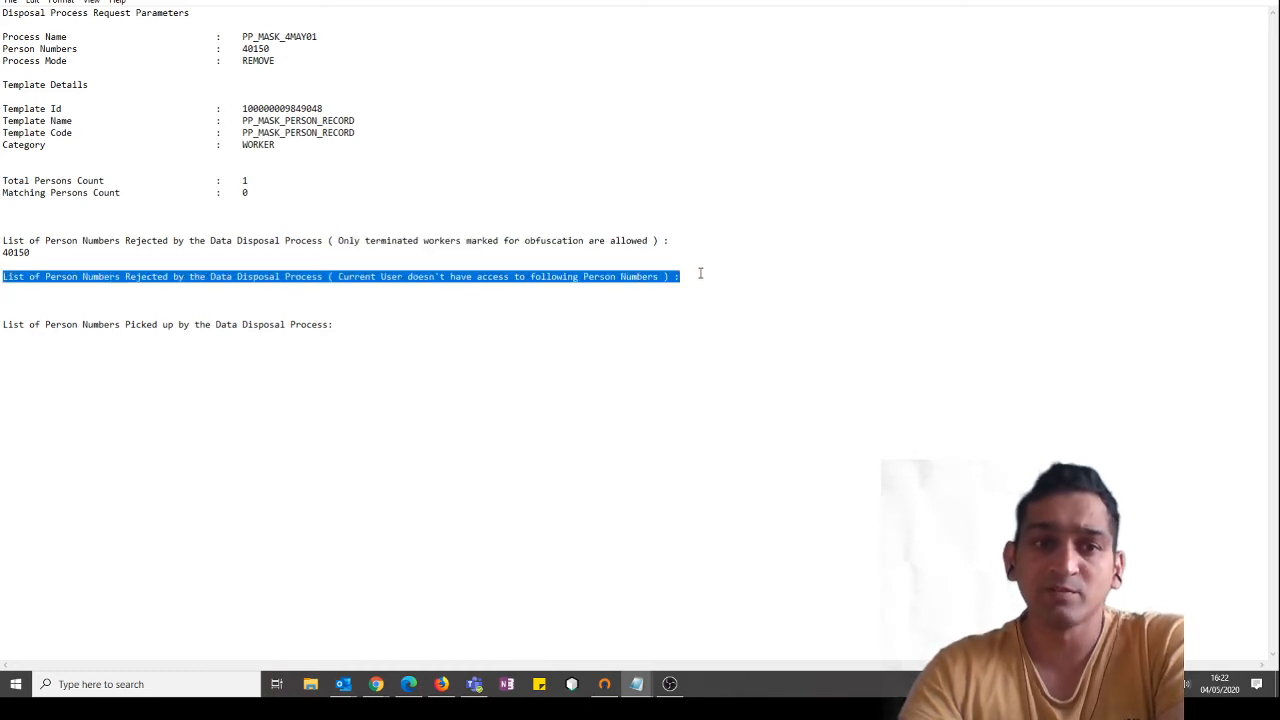
{"action": "left_click", "coordinate": [726, 286]}
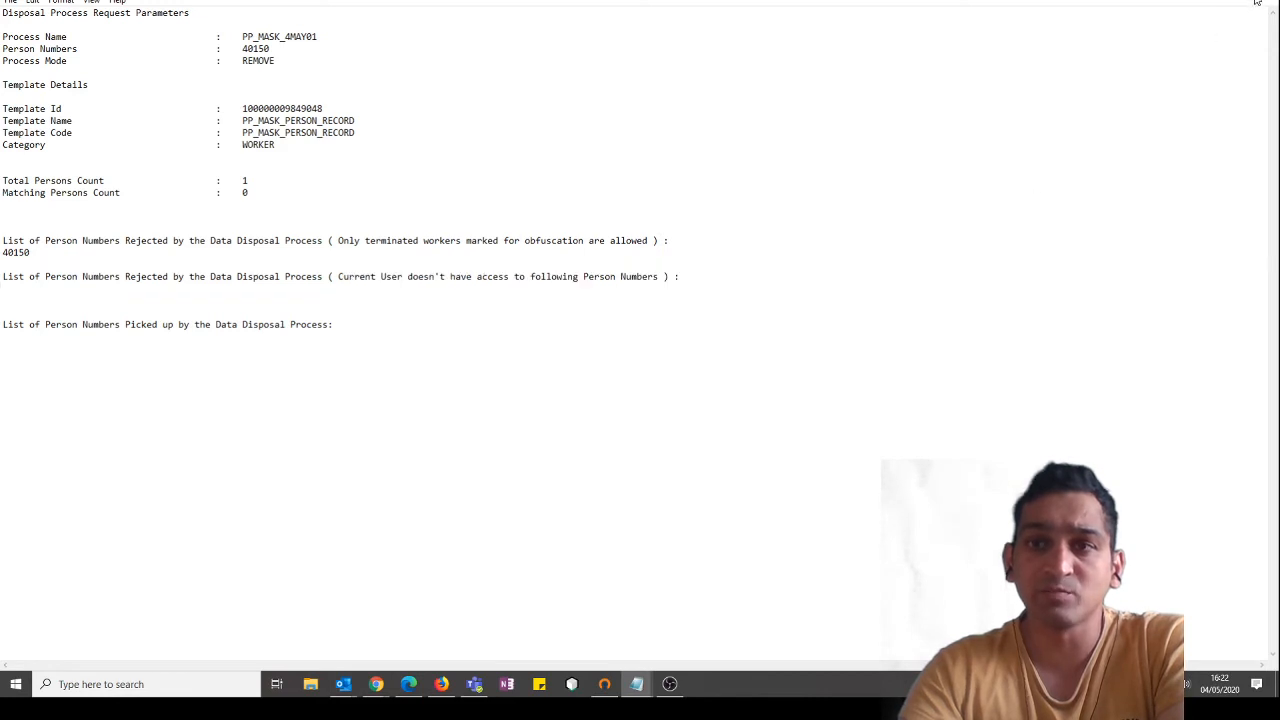
Step: Switch back to Oracle HCM Cloud in Chrome, open Person Management and search for the worker by person number
{"action": "key", "text": "alt+Tab"}
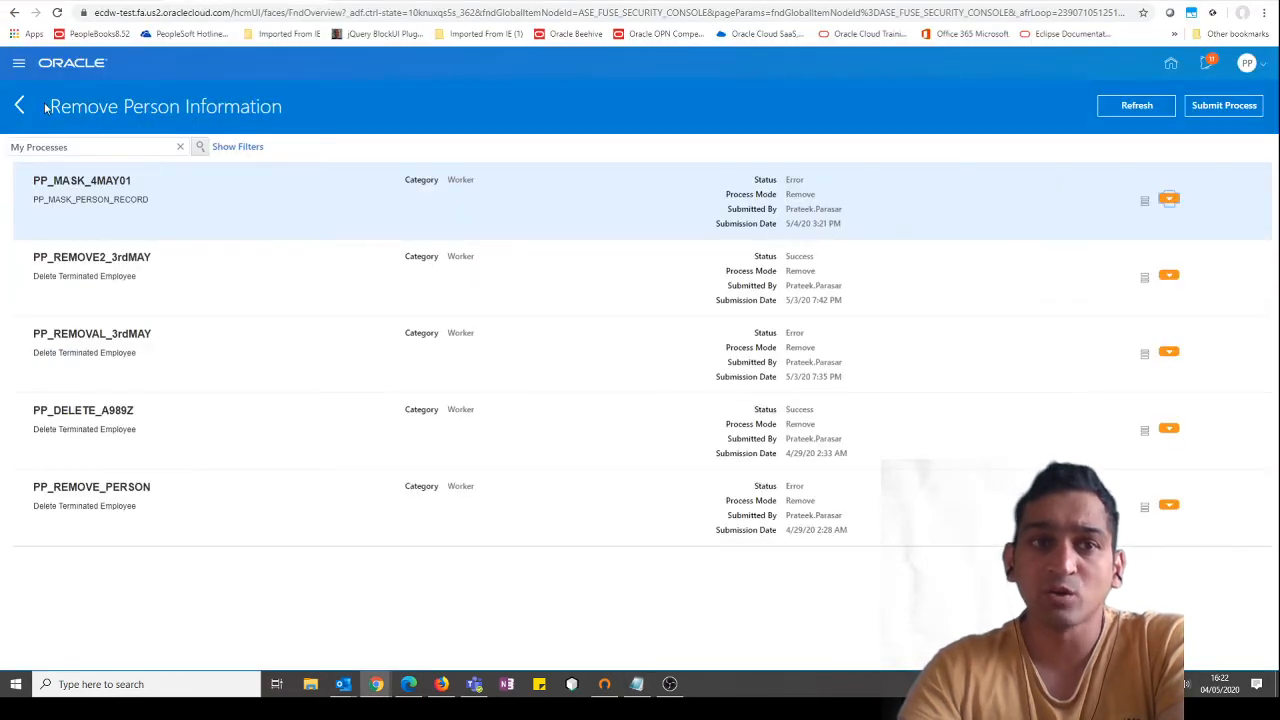
{"action": "left_click", "coordinate": [17, 106]}
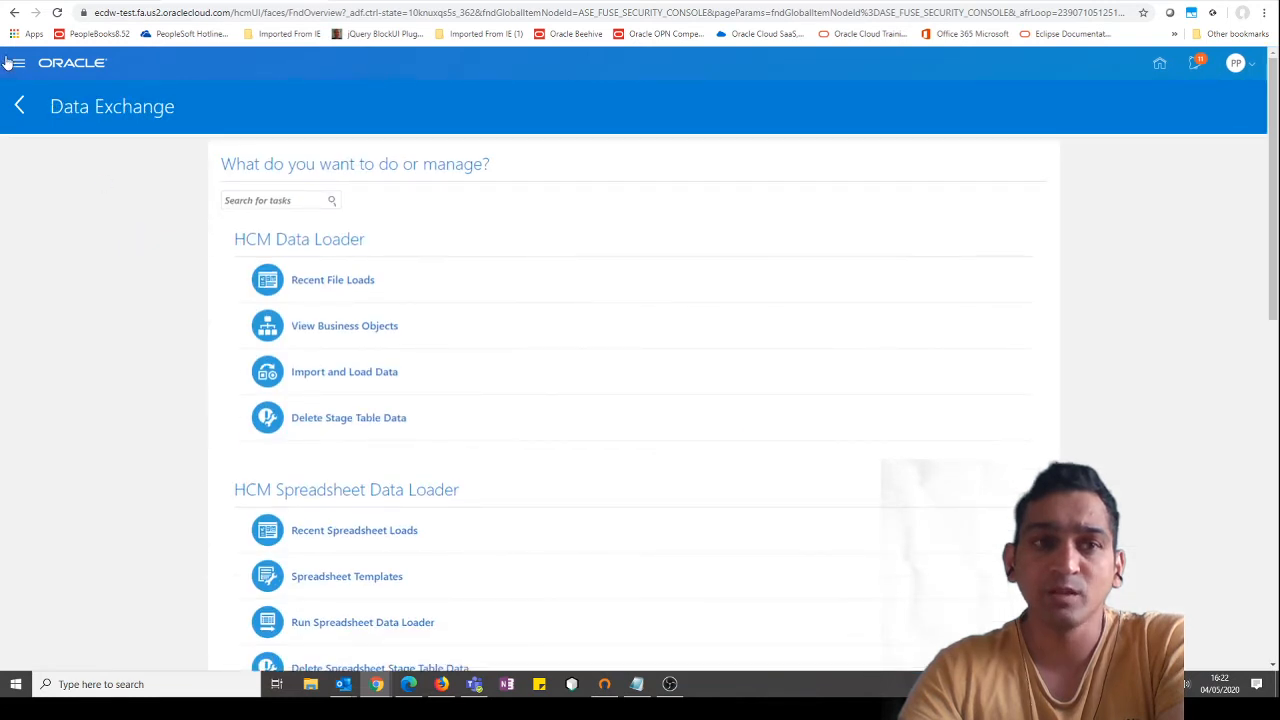
{"action": "left_click", "coordinate": [18, 66]}
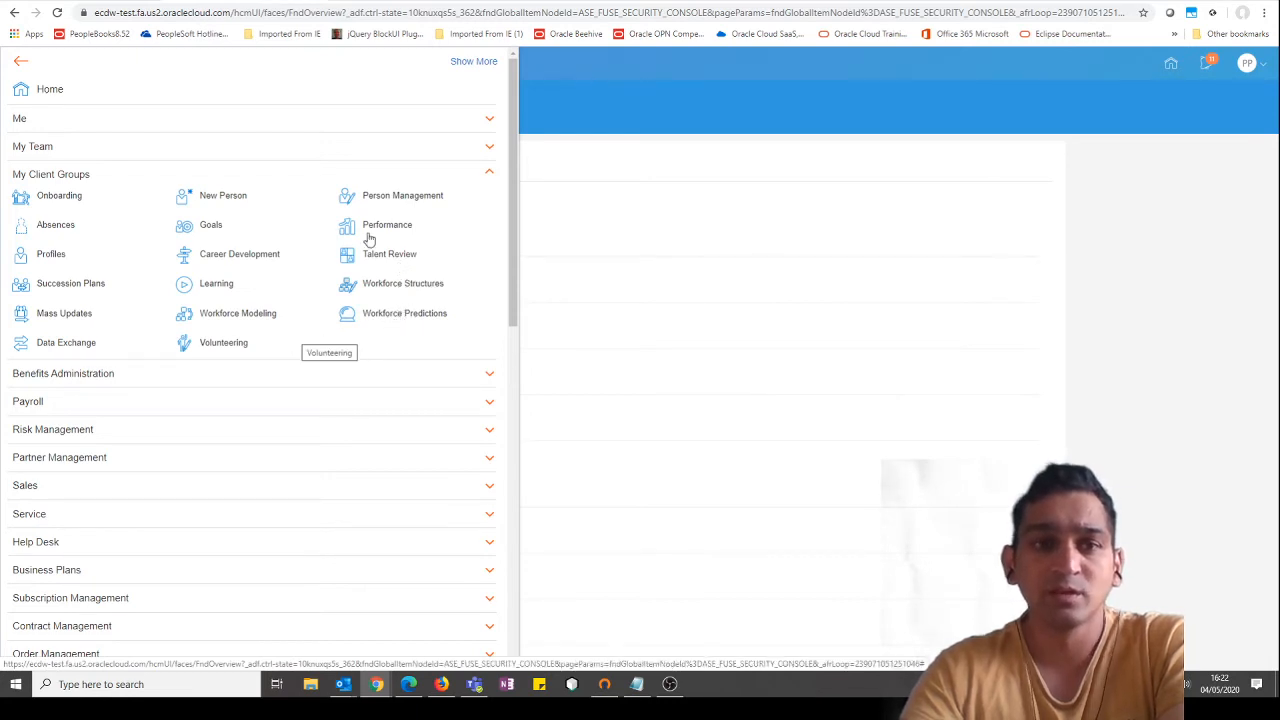
{"action": "left_click", "coordinate": [383, 200]}
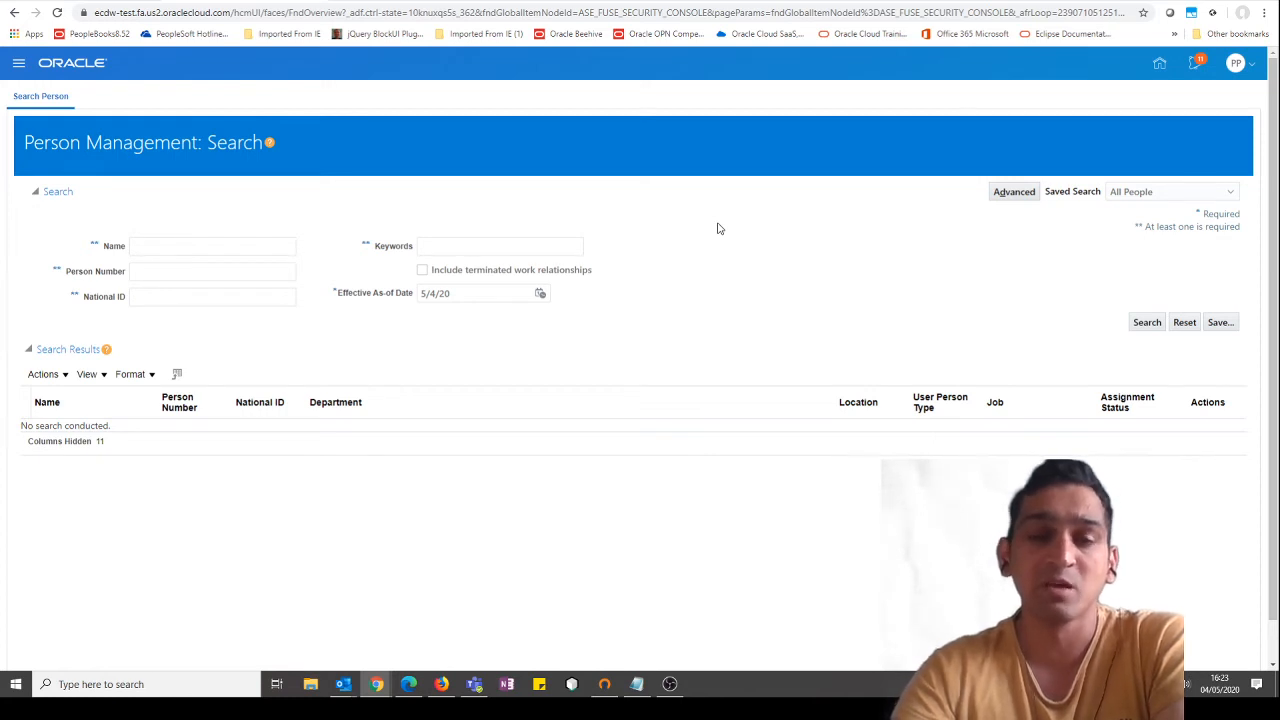
{"action": "left_click", "coordinate": [251, 273]}
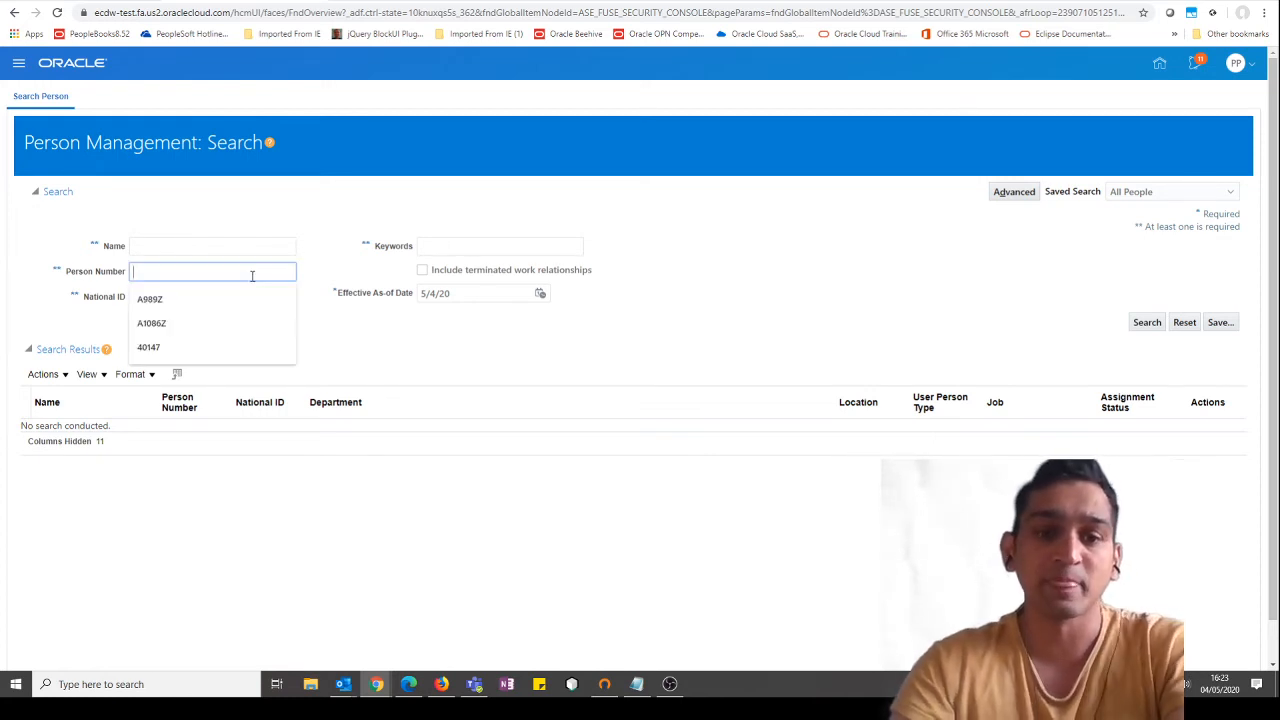
{"action": "type", "text": "40150"}
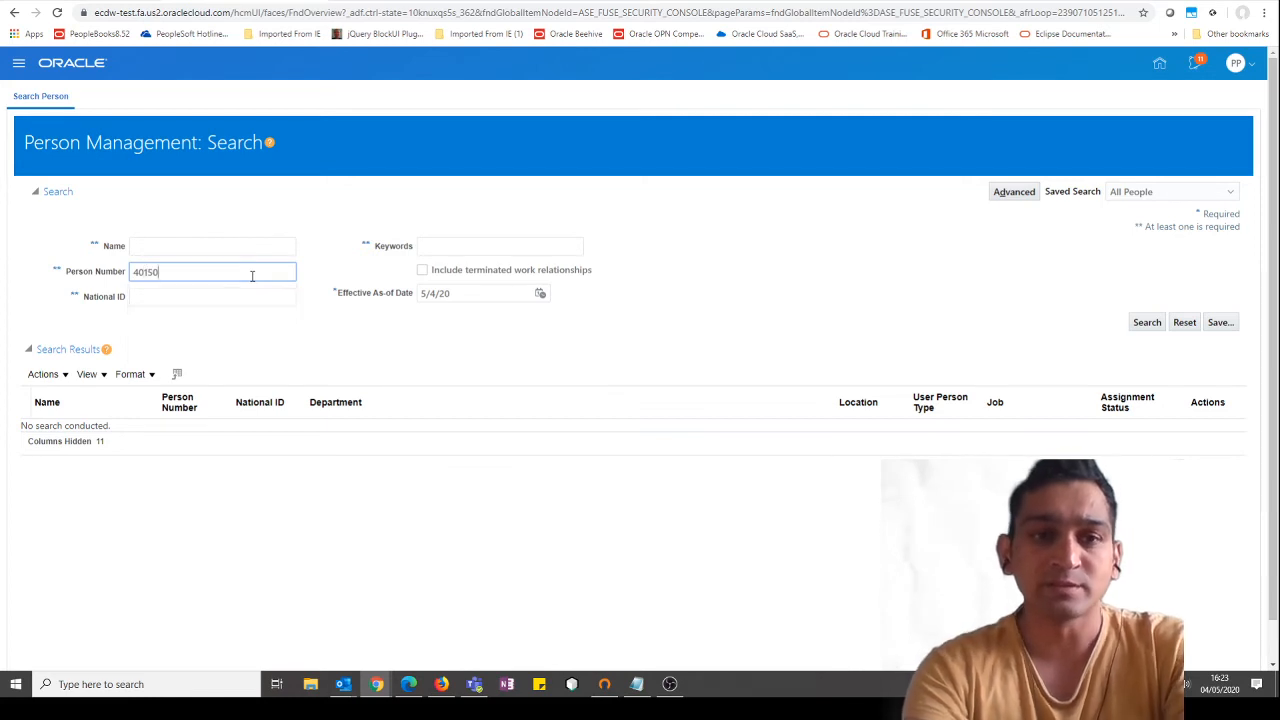
{"action": "left_click", "coordinate": [1143, 321]}
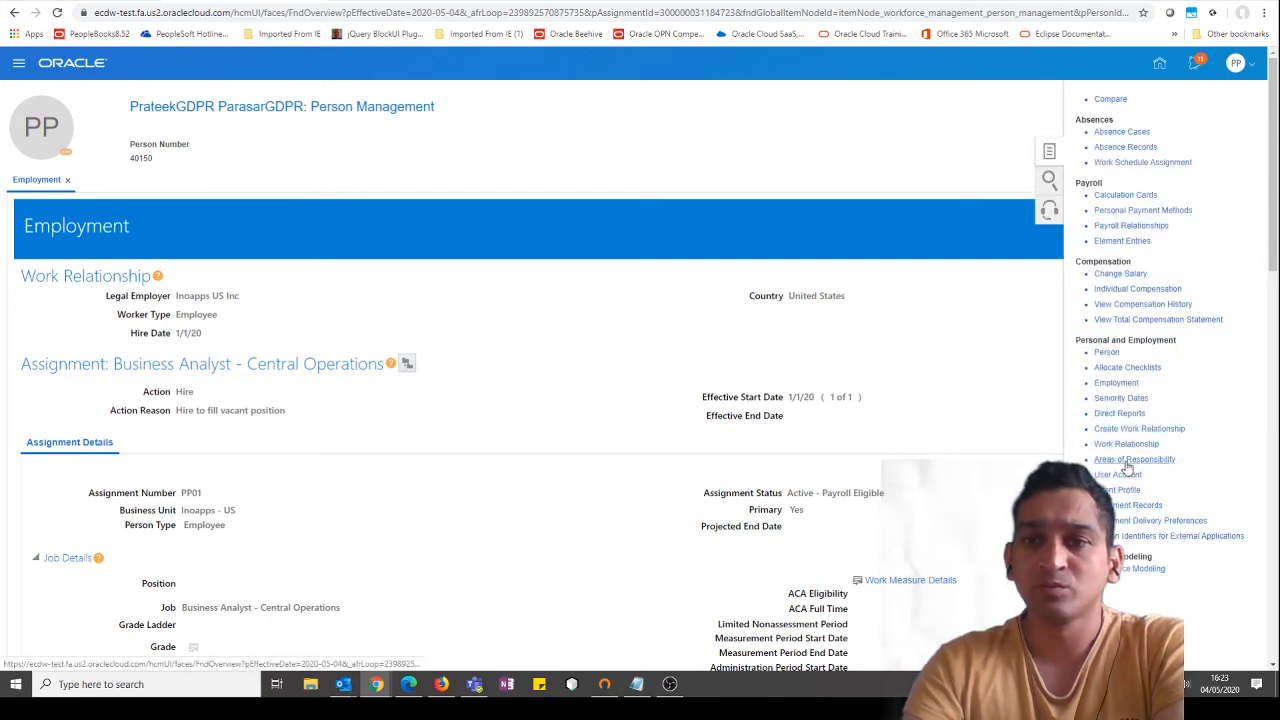
Step: Open the worker's work relationship and start terminating it with action Resignation and reason Personal Reasons
{"action": "left_click", "coordinate": [1127, 445]}
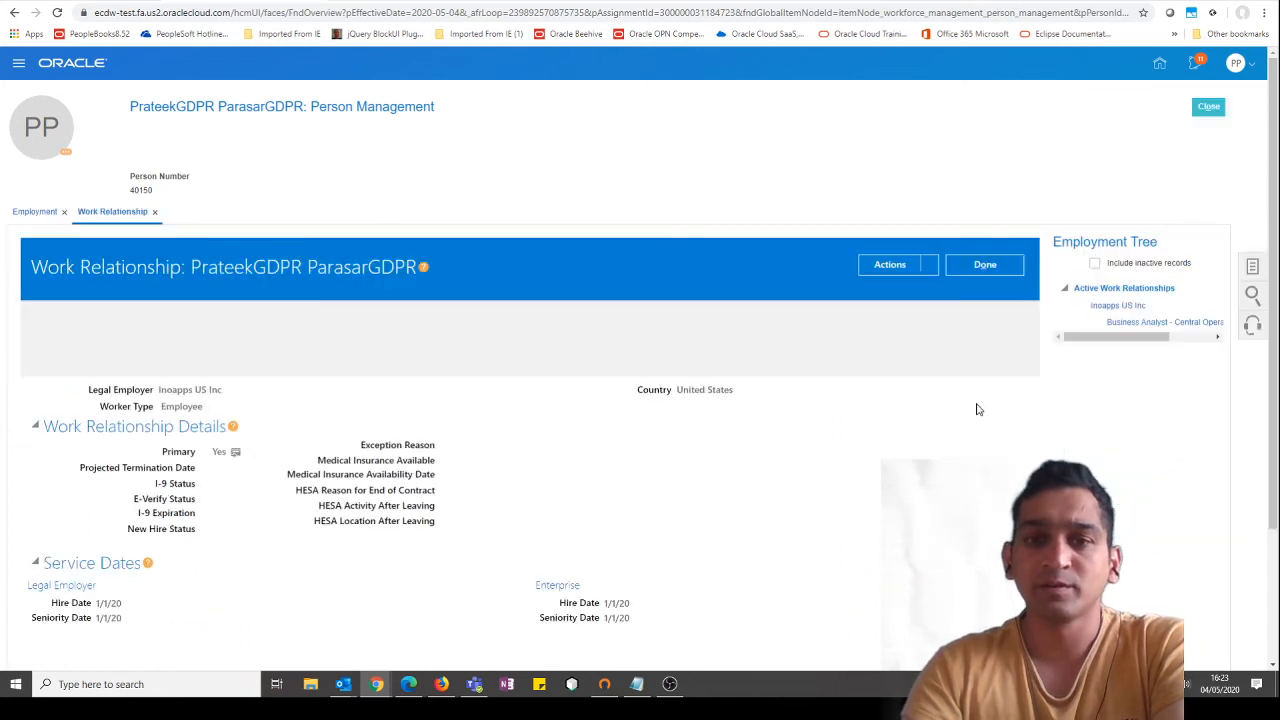
{"action": "left_click", "coordinate": [929, 235]}
{"action": "left_click", "coordinate": [905, 274]}
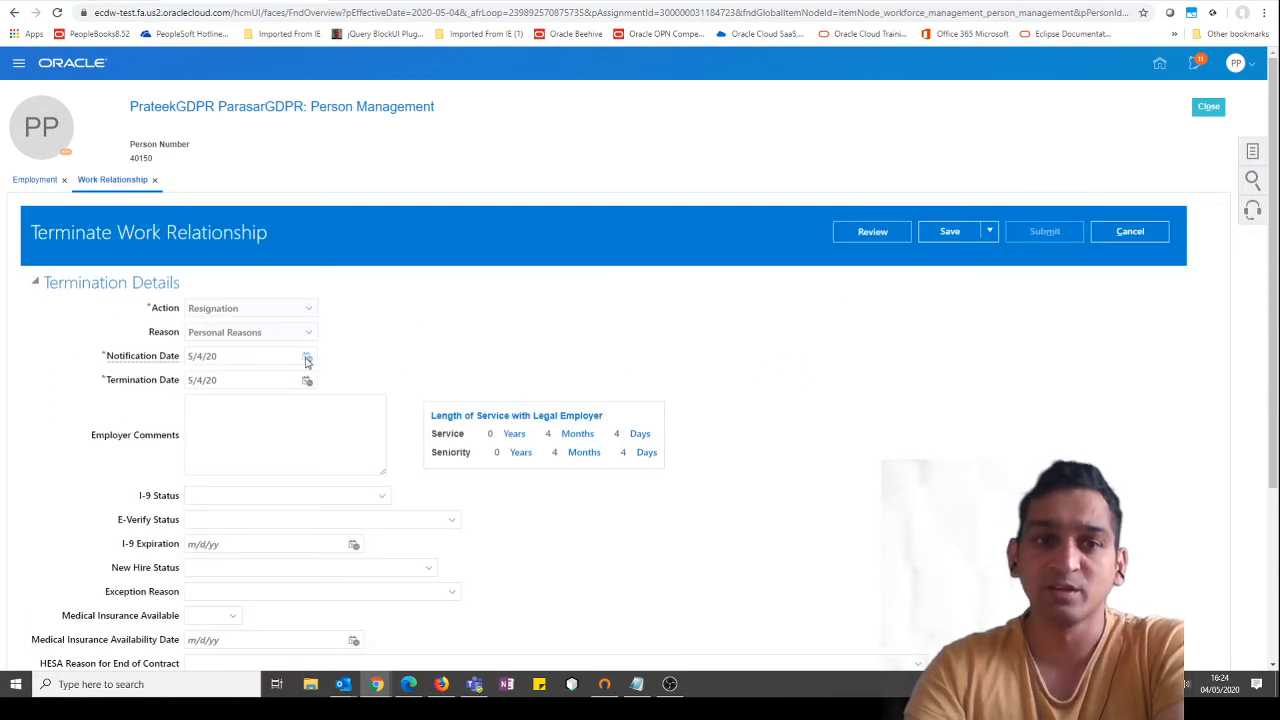
Step: Set both the notification date and the termination date to 4/30/20
{"action": "left_click", "coordinate": [308, 358]}
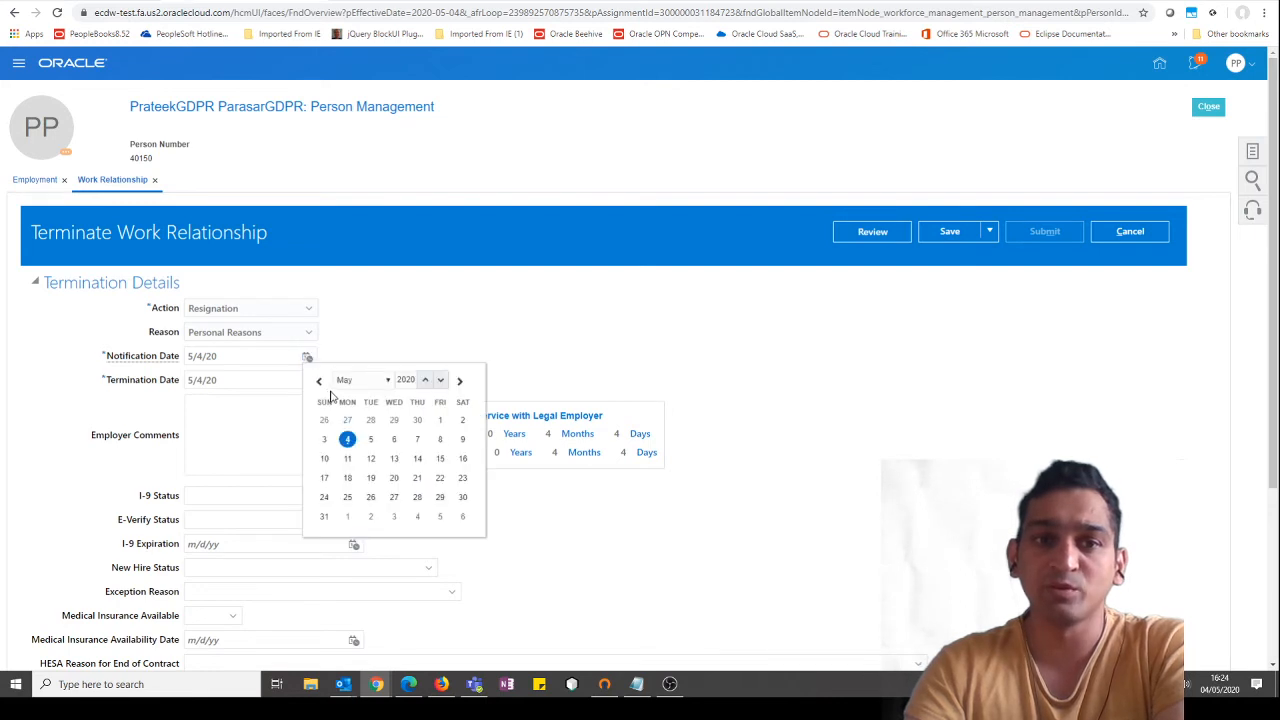
{"action": "left_click", "coordinate": [320, 382]}
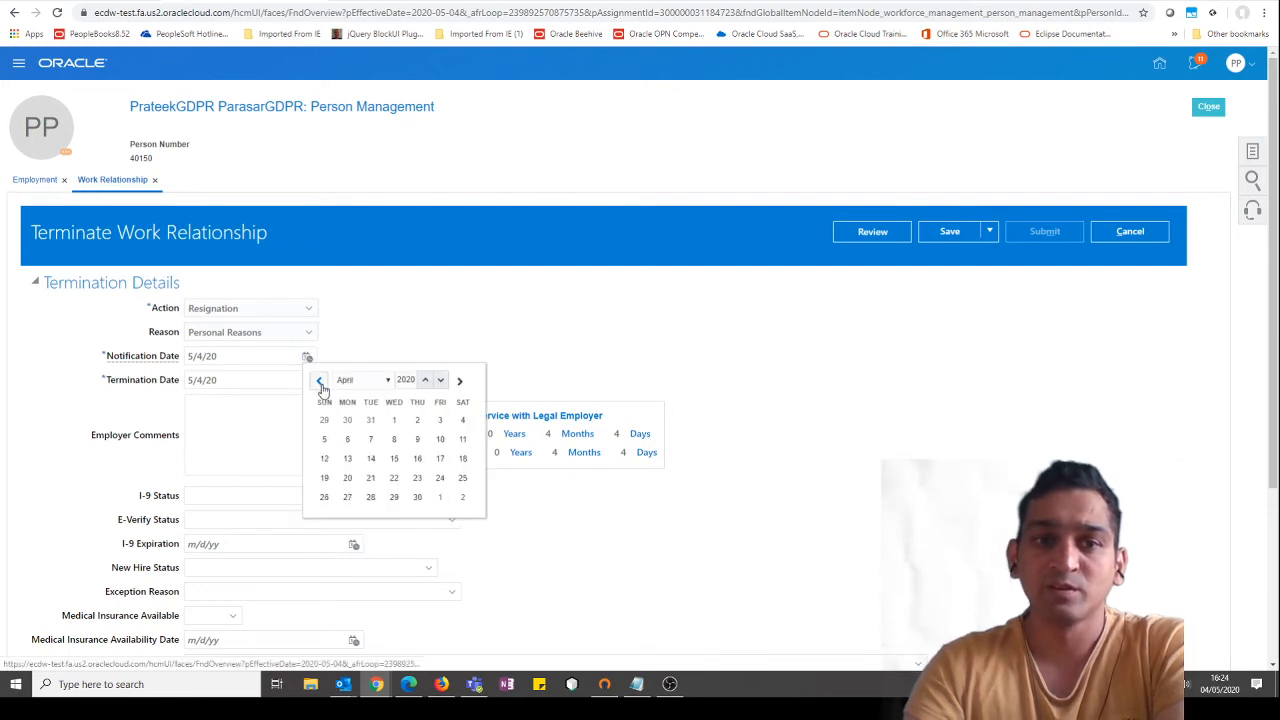
{"action": "left_click", "coordinate": [418, 497]}
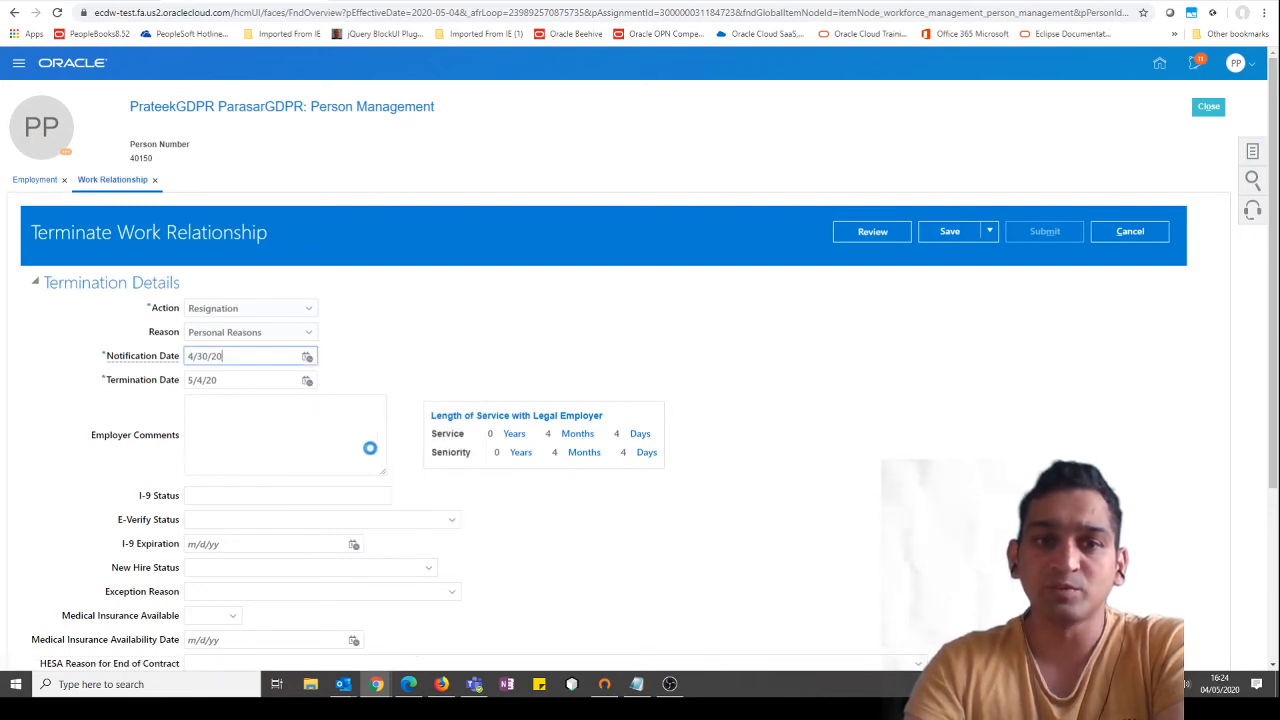
{"action": "left_click", "coordinate": [308, 383]}
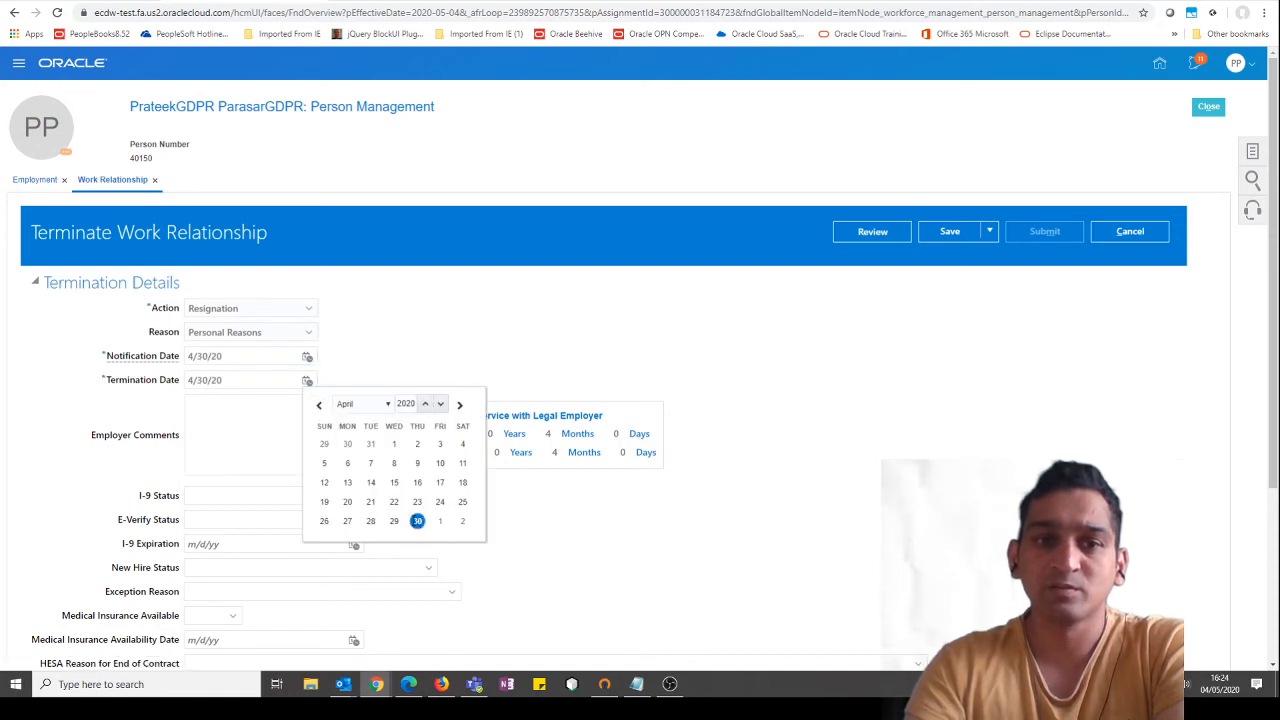
{"action": "left_click", "coordinate": [417, 521]}
Step: Set user access to be revoked immediately, then review and submit the termination
{"action": "scroll", "coordinate": [529, 517], "scroll_direction": "down", "scroll_amount": 3}
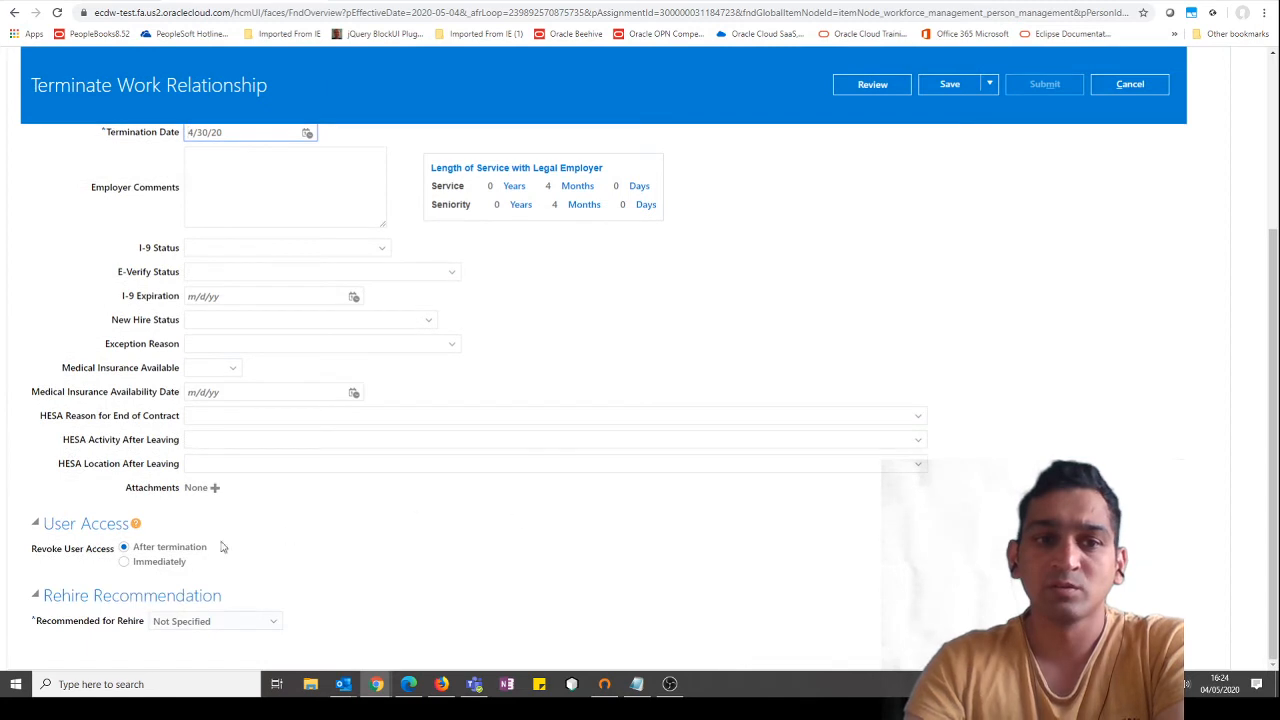
{"action": "left_click", "coordinate": [124, 561]}
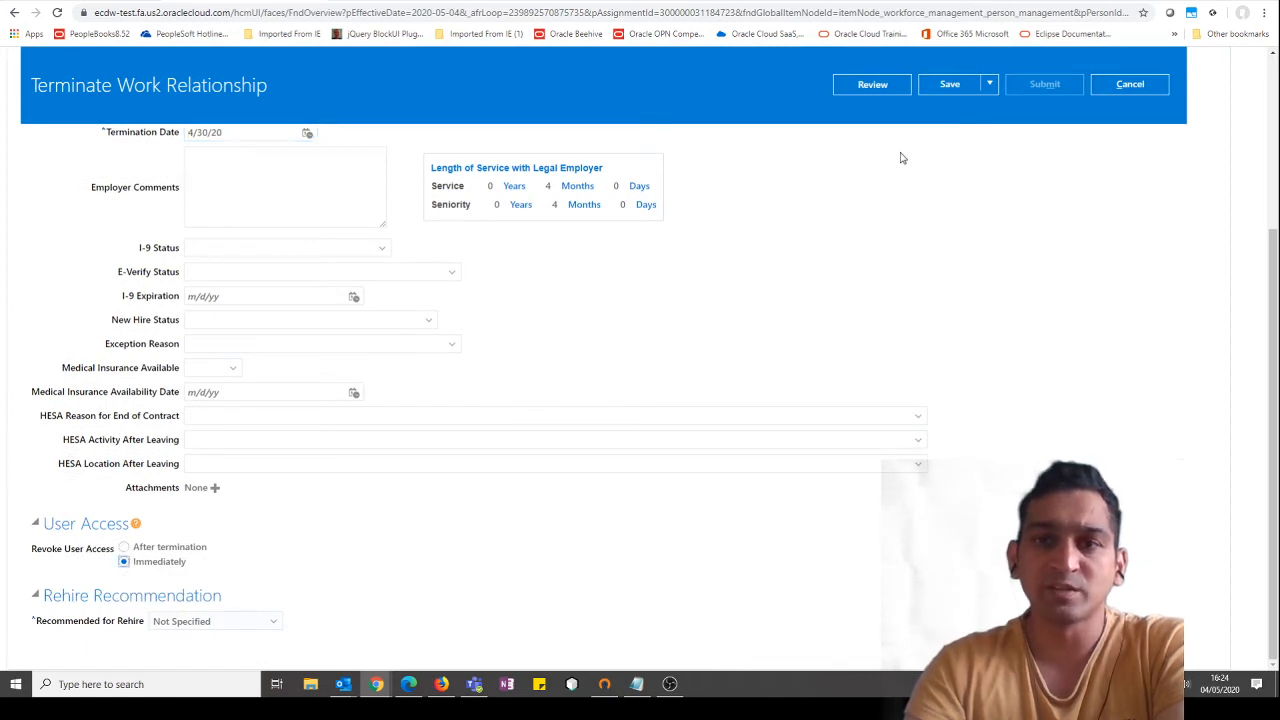
{"action": "left_click", "coordinate": [899, 91]}
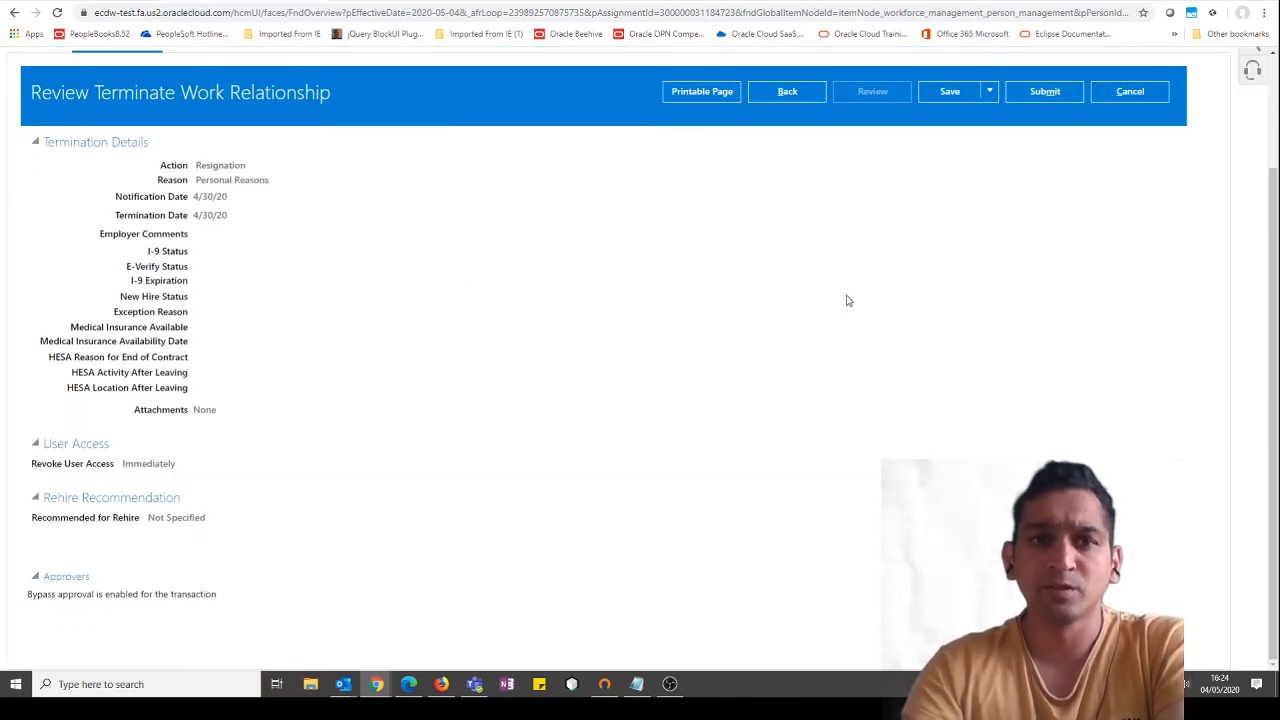
{"action": "left_click", "coordinate": [1044, 91]}
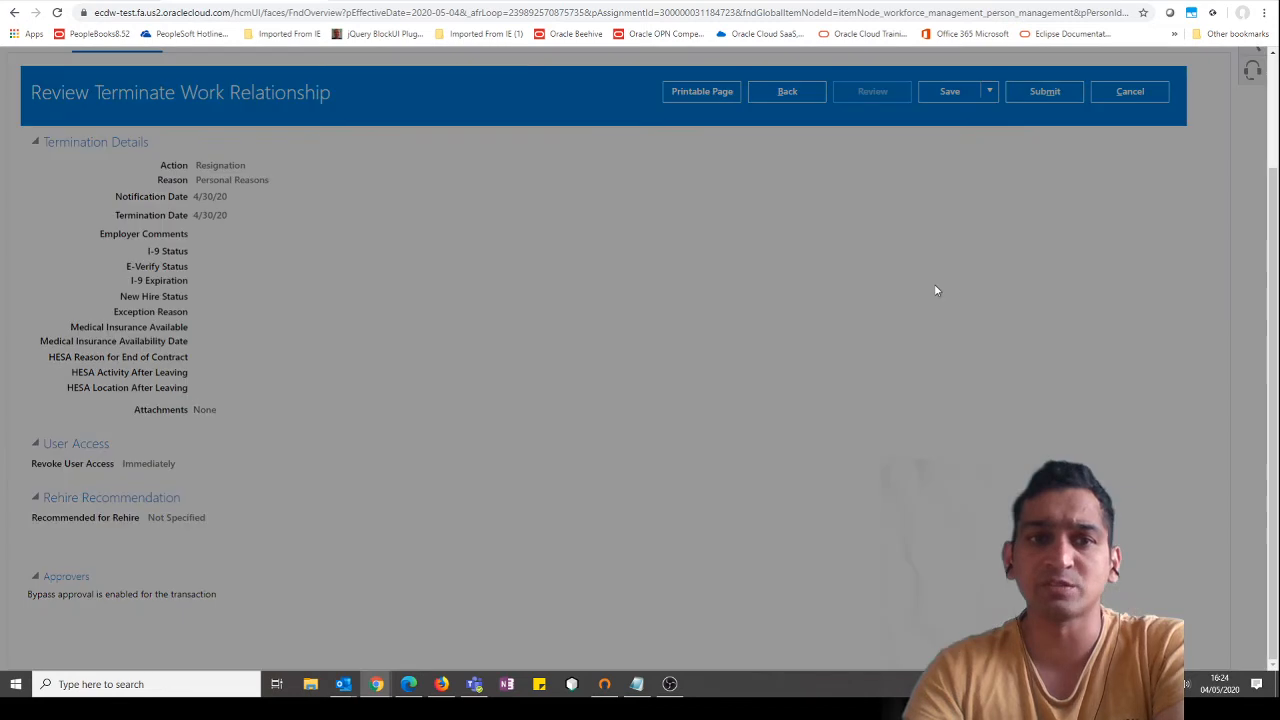
{"action": "left_click", "coordinate": [738, 379]}
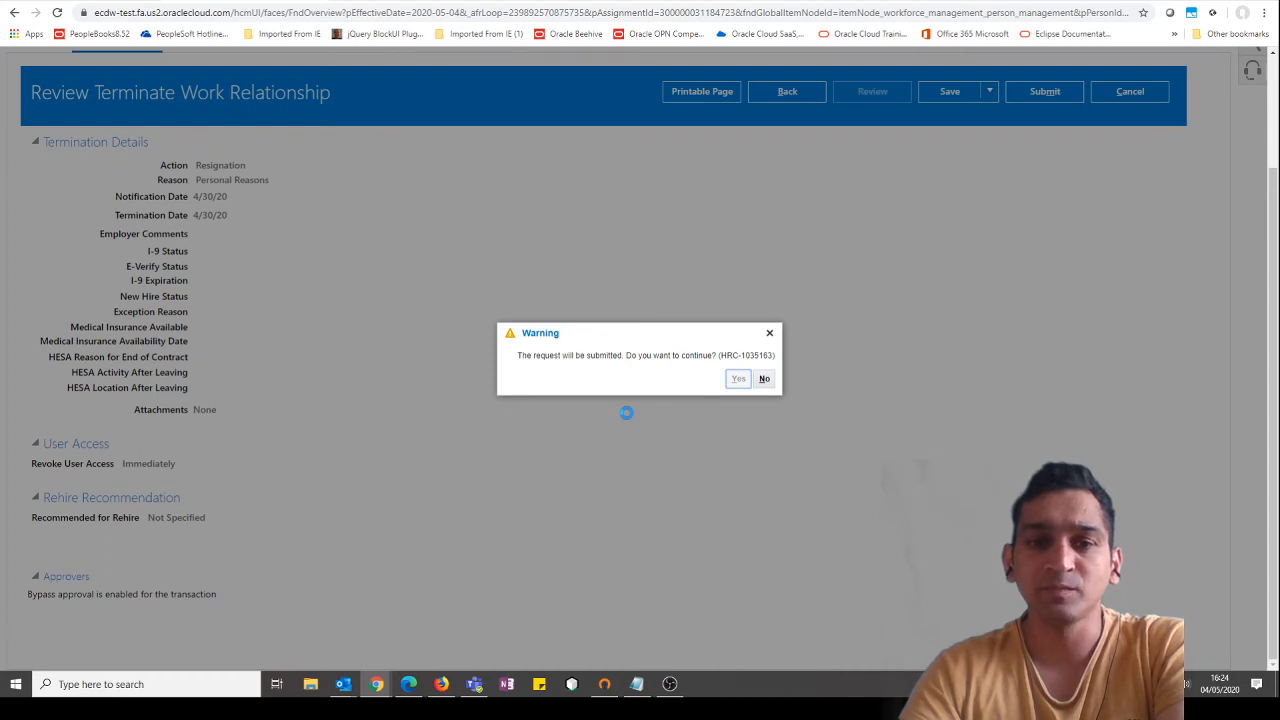
{"action": "left_click", "coordinate": [680, 377]}
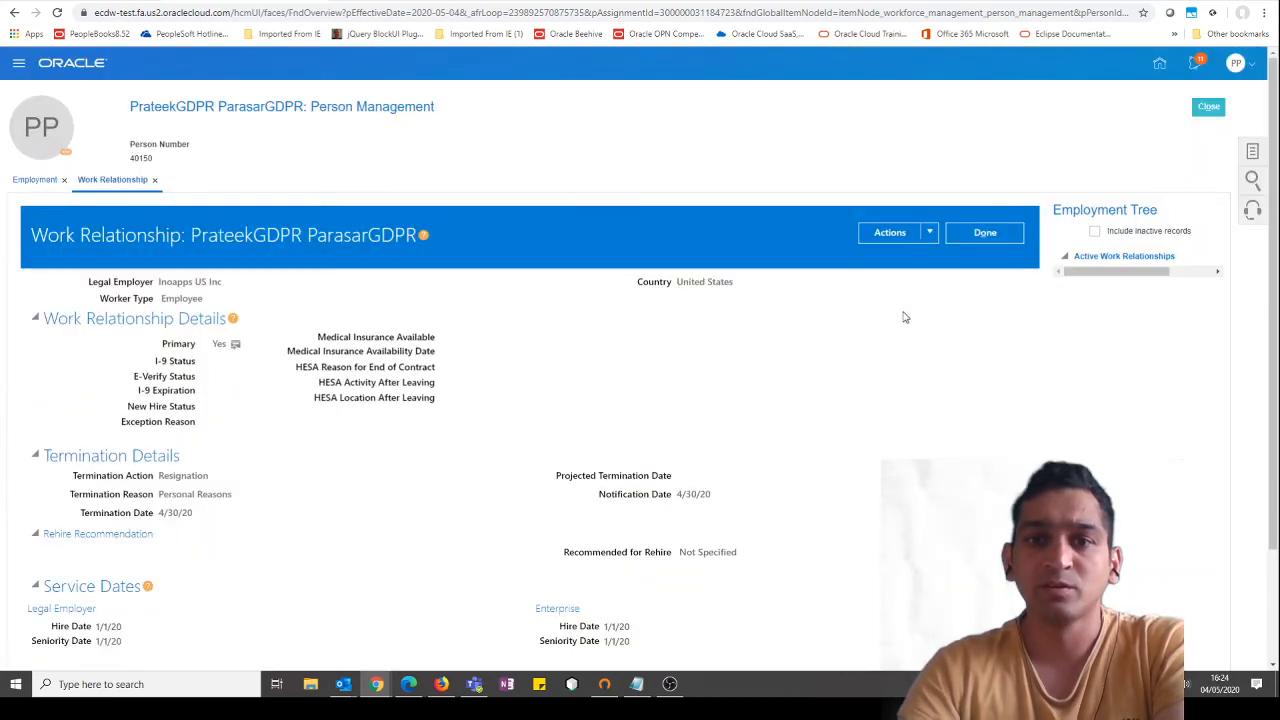
Step: Close the worker's record and search Person Management by the worker's person number, including terminated work relationships
{"action": "left_click", "coordinate": [970, 231]}
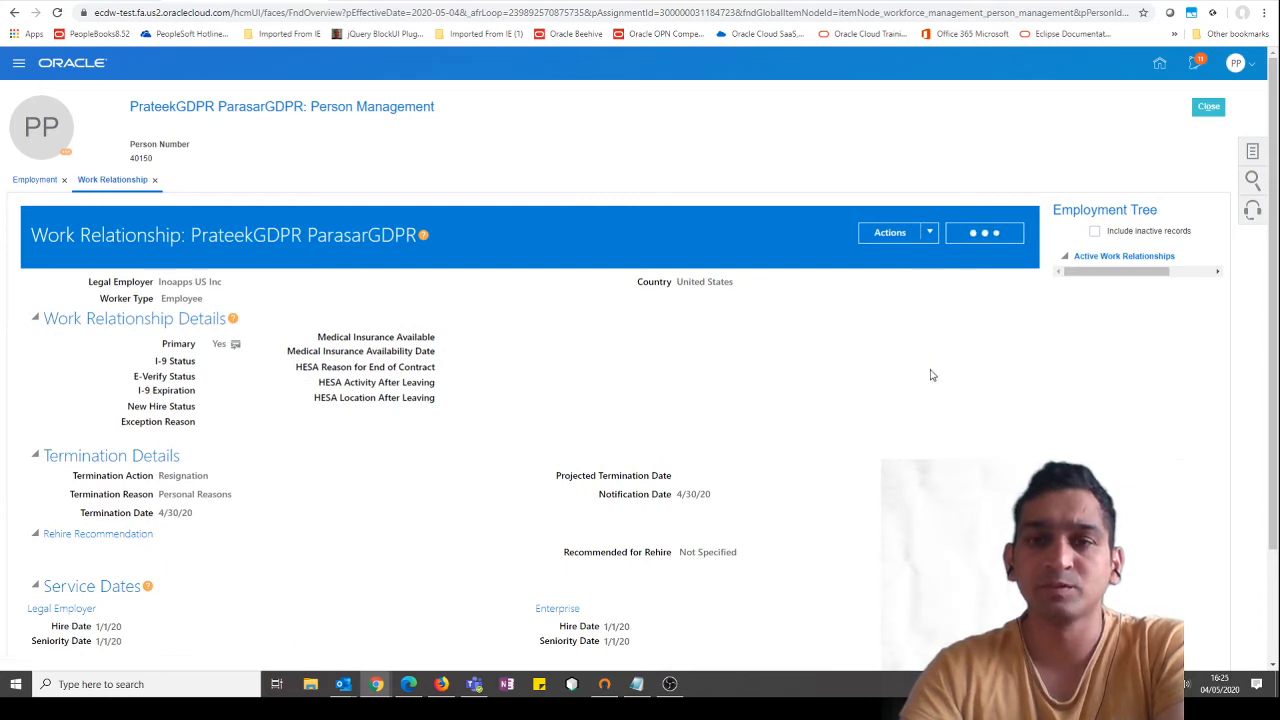
{"action": "left_click", "coordinate": [1213, 110]}
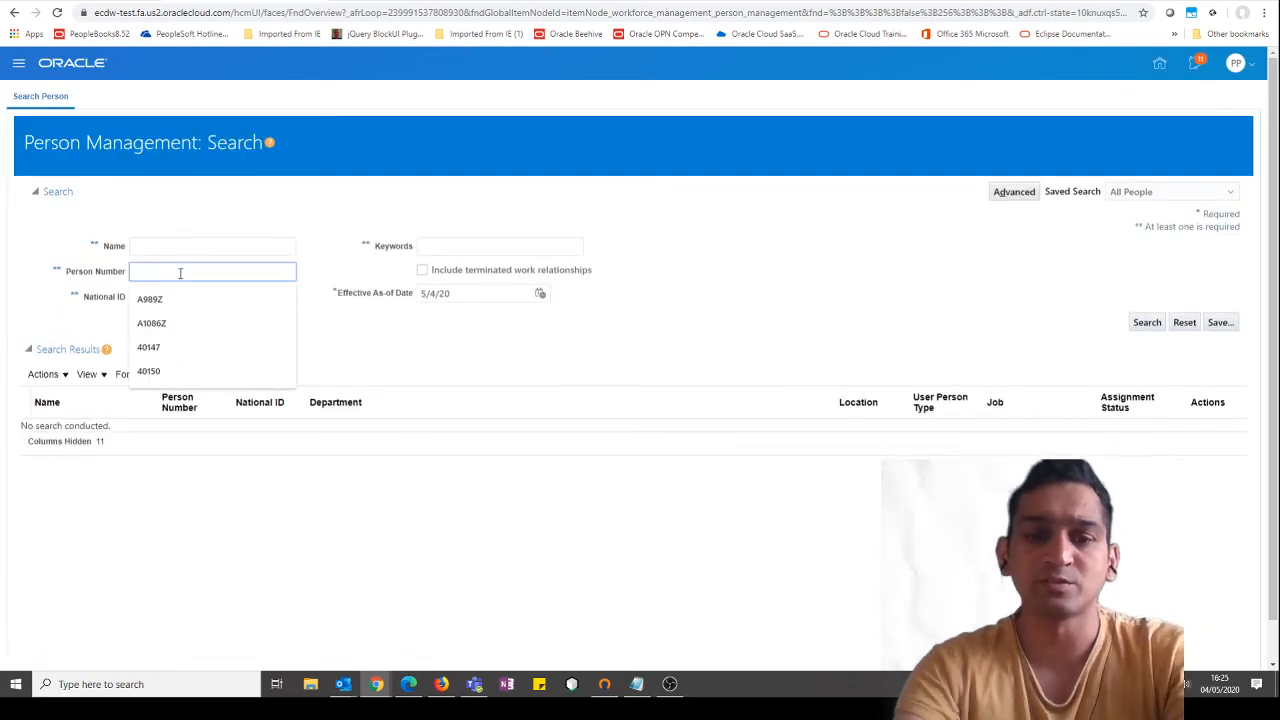
{"action": "type", "text": "5"}
{"action": "type", "text": "01"}
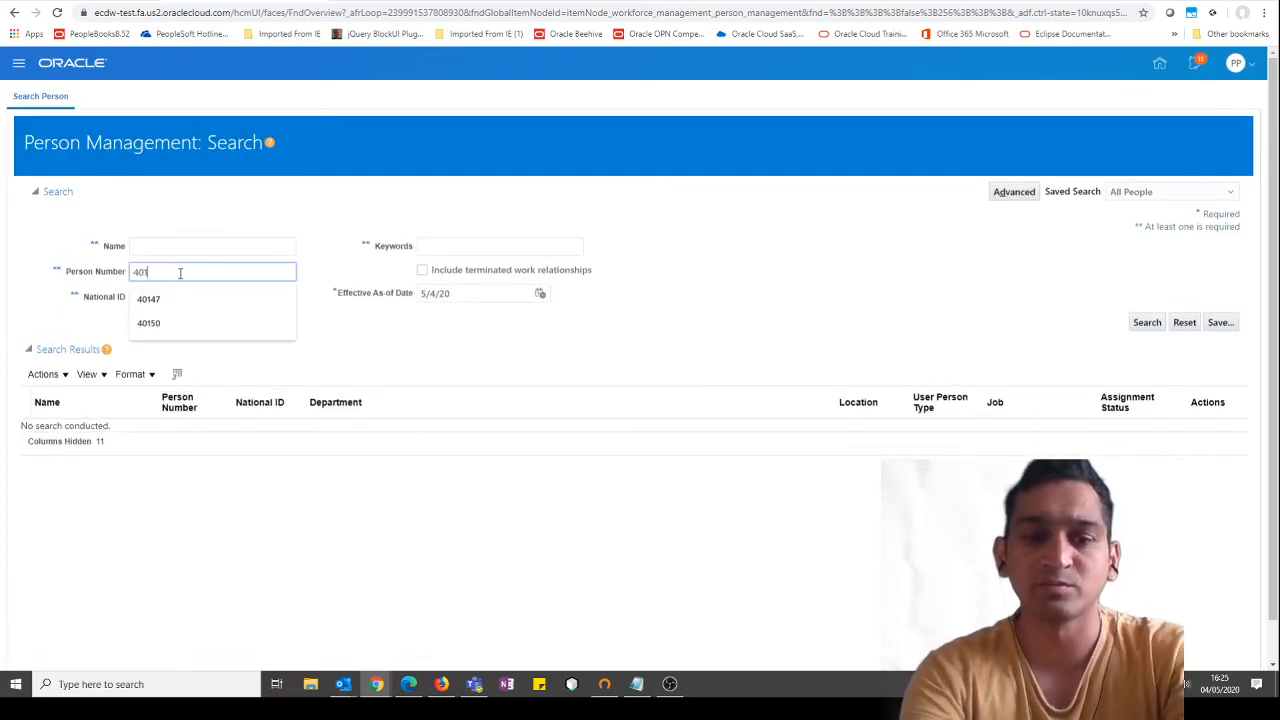
{"action": "type", "text": "50"}
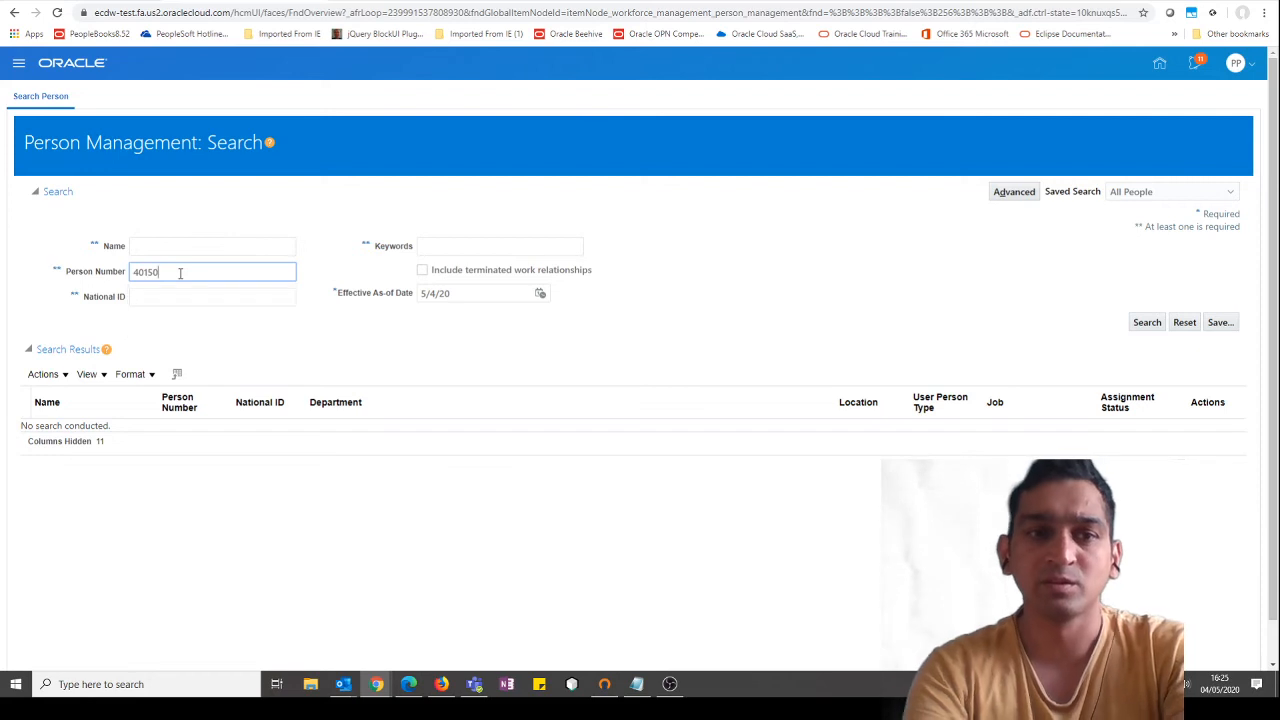
{"action": "left_click", "coordinate": [422, 270]}
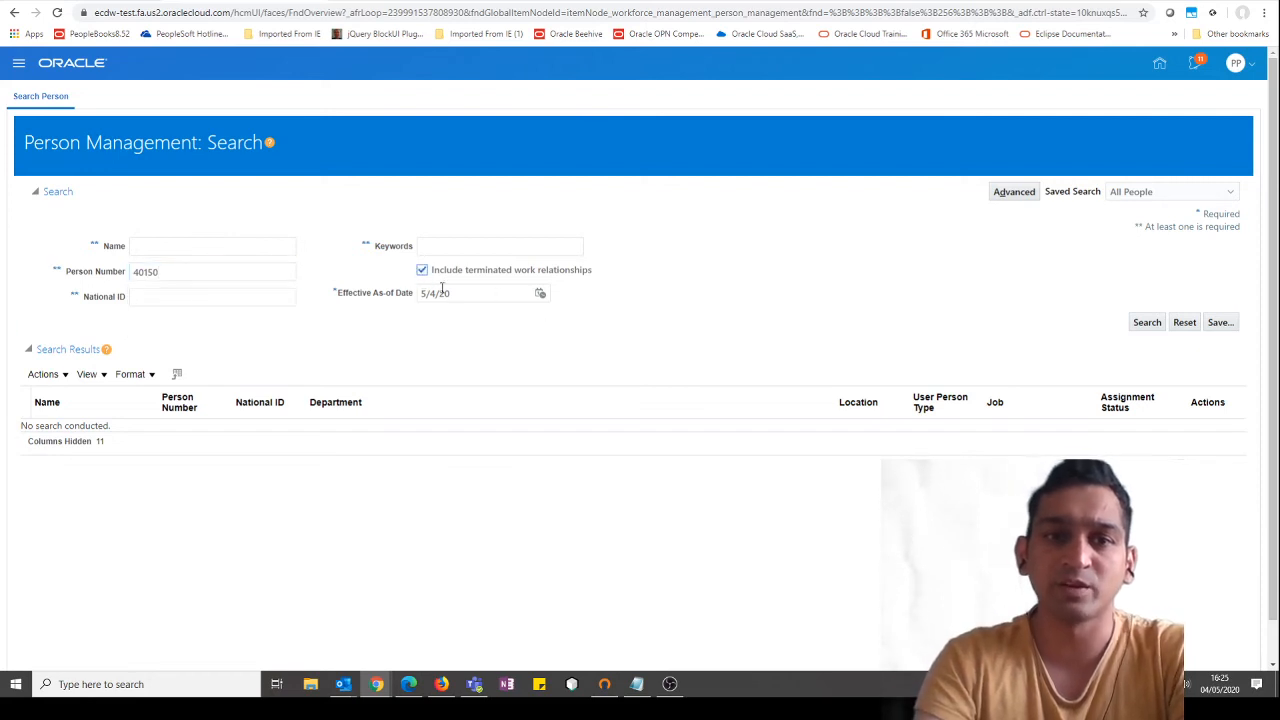
{"action": "left_click", "coordinate": [1147, 322]}
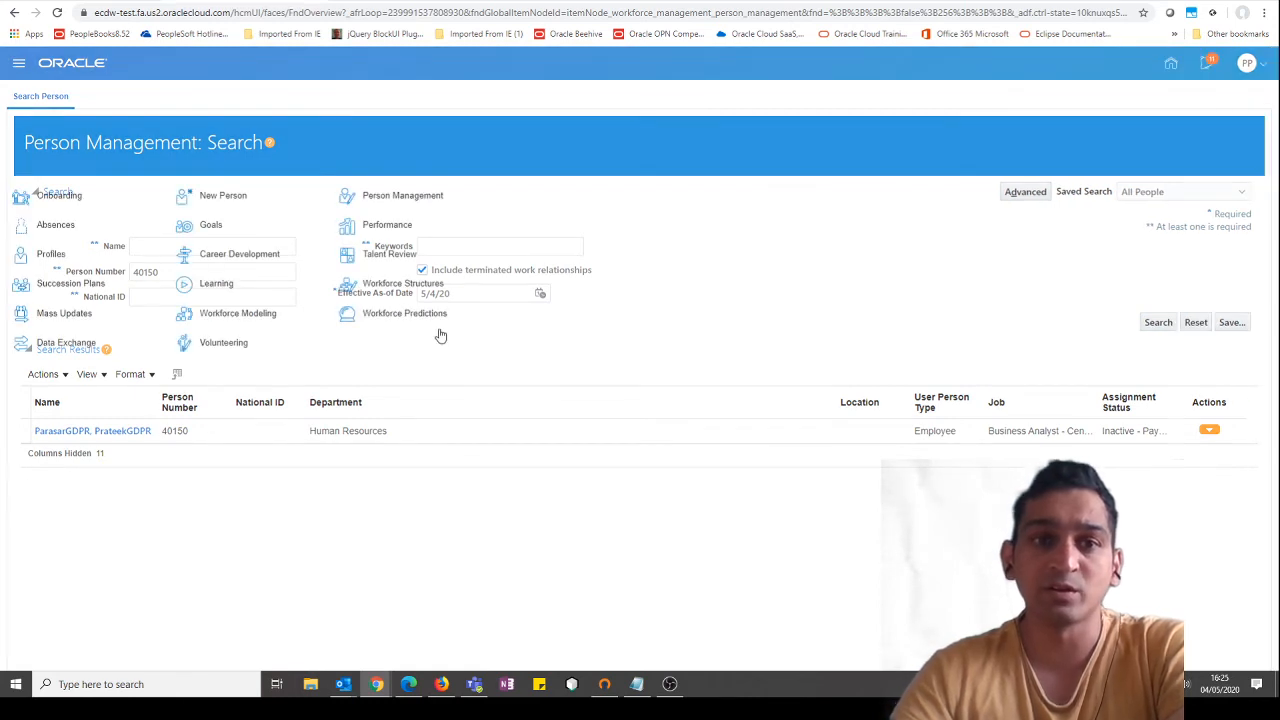
Step: Open Remove Person Information in Data Exchange and start submitting a new process
{"action": "left_click", "coordinate": [64, 344]}
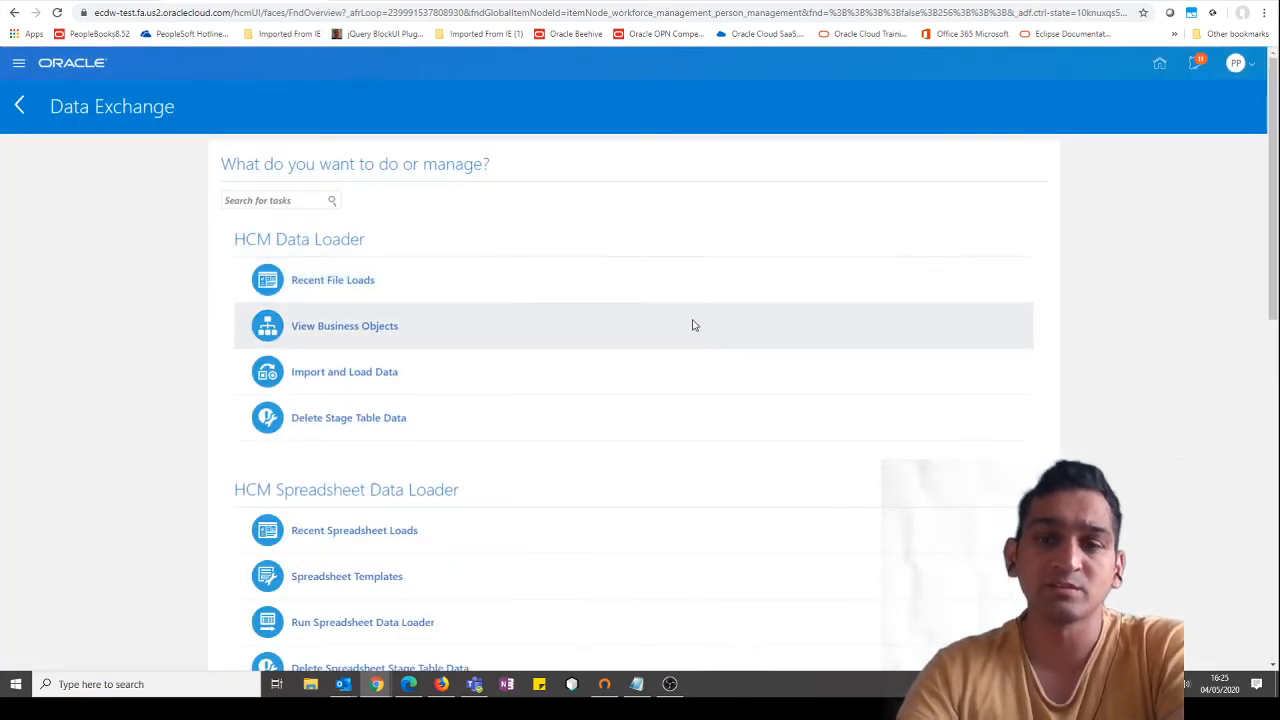
{"action": "scroll", "coordinate": [862, 340], "scroll_direction": "down", "scroll_amount": 8}
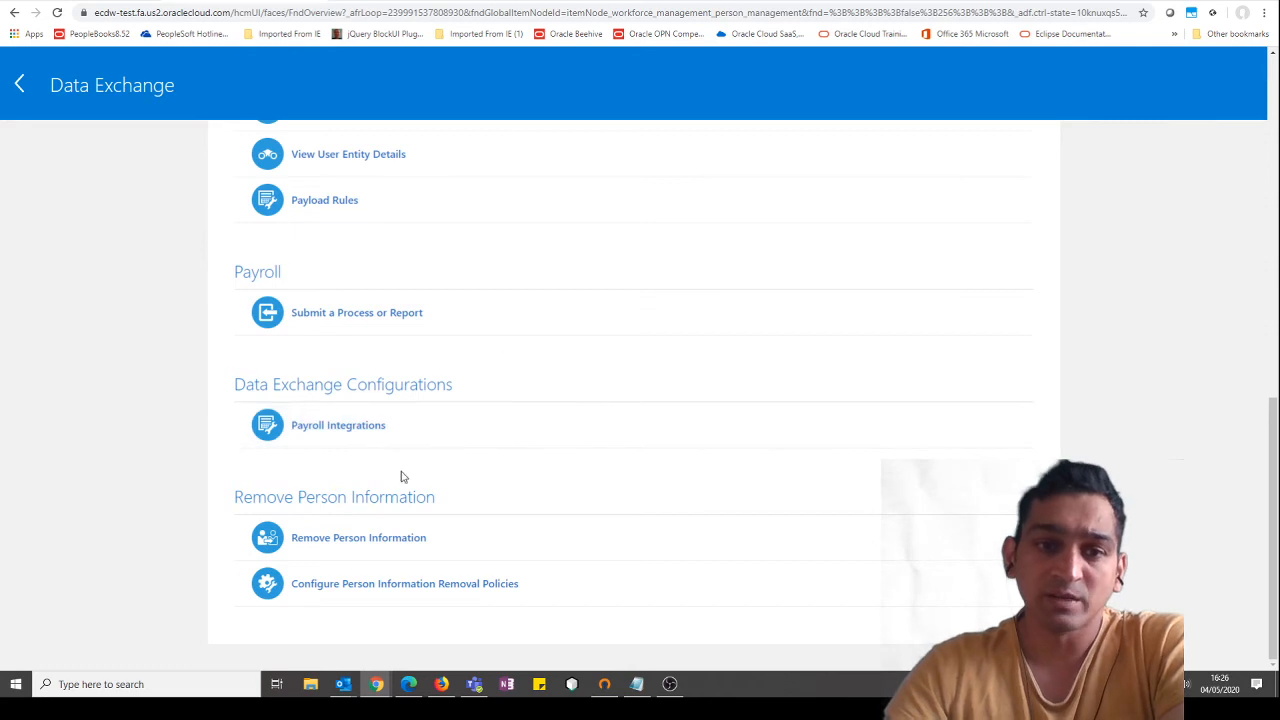
{"action": "left_click", "coordinate": [388, 538]}
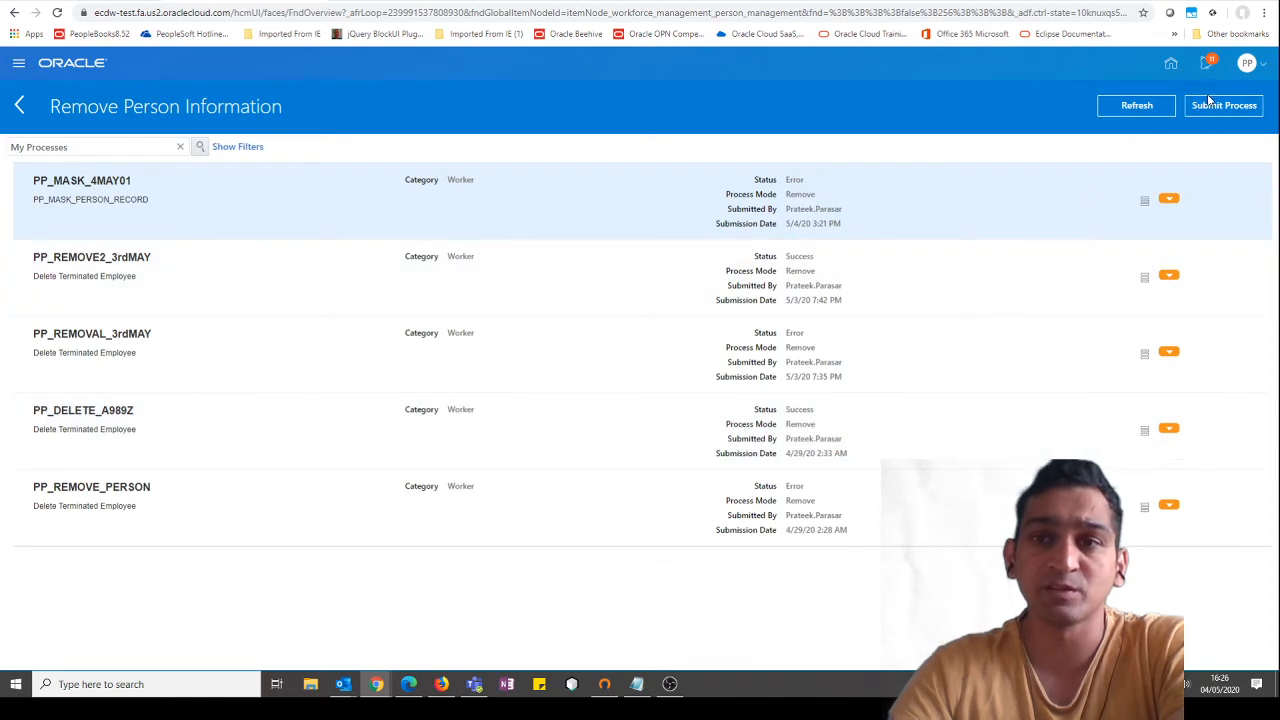
{"action": "left_click", "coordinate": [1229, 105]}
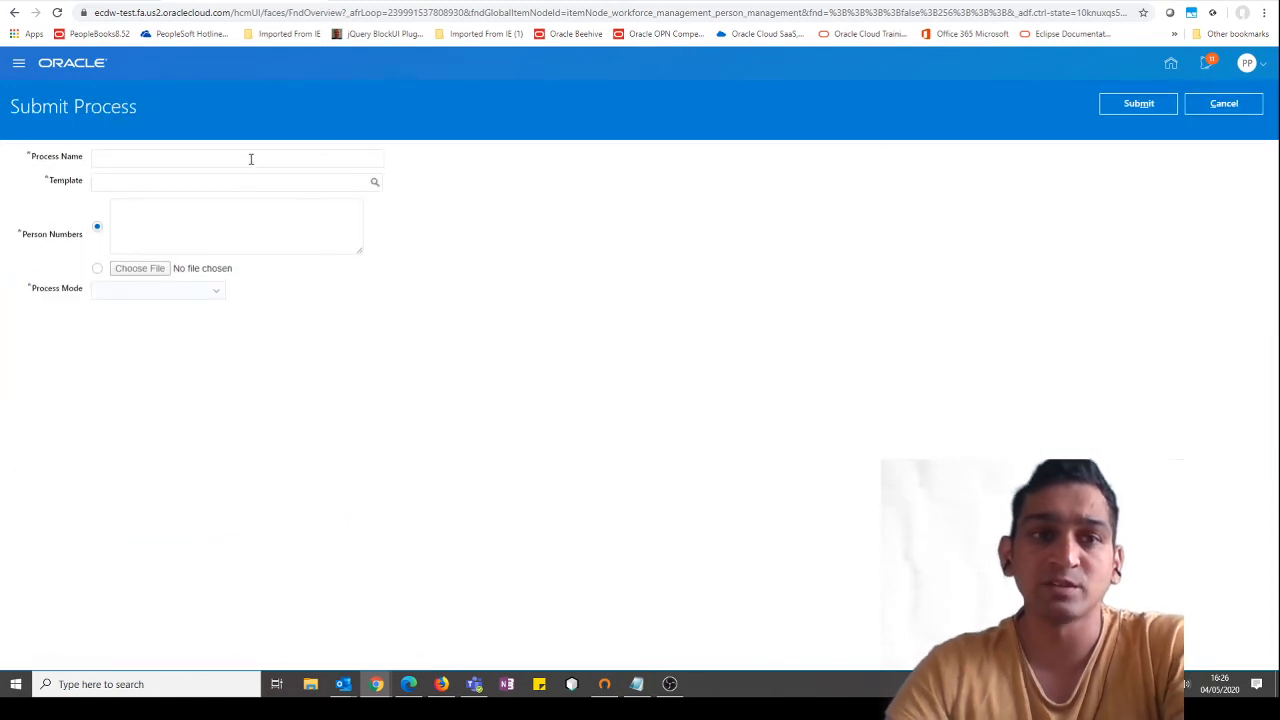
Step: Name the process PP_MAY4th02 and select the PP_MASK_PERSON_RECORD template
{"action": "left_click", "coordinate": [251, 158]}
{"action": "type", "text": "PP_MAY"}
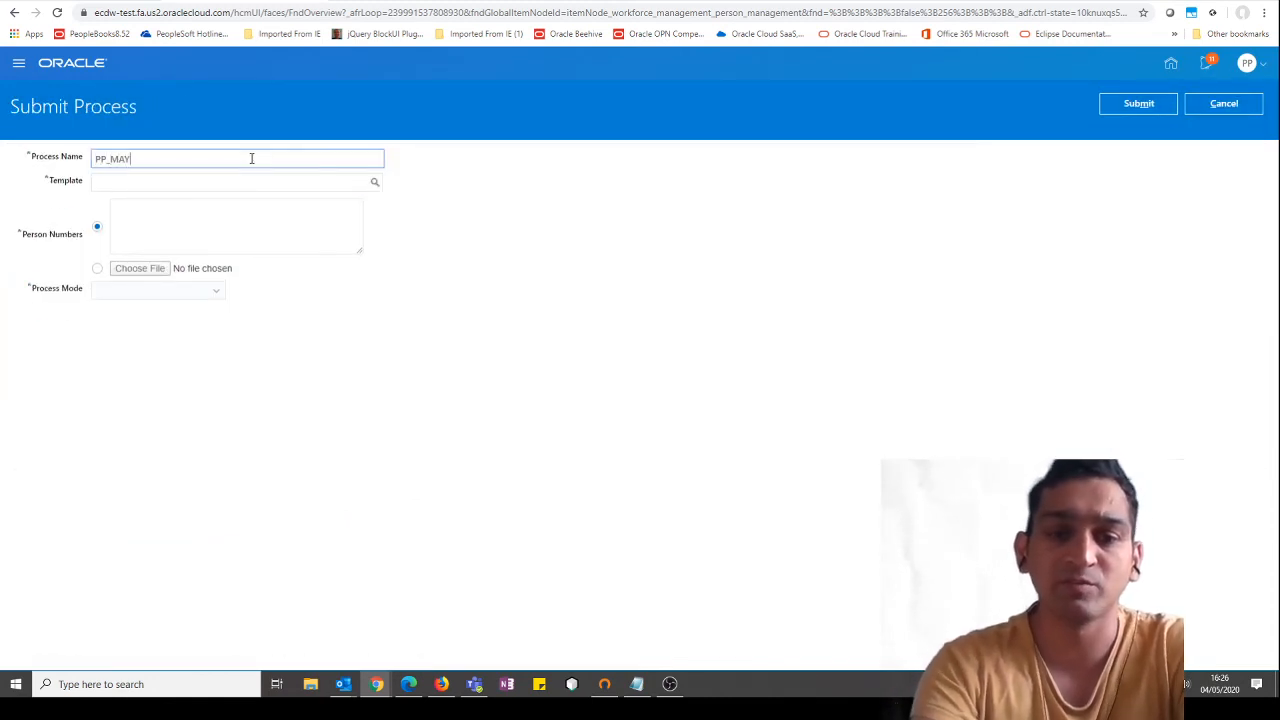
{"action": "type", "text": "4th02"}
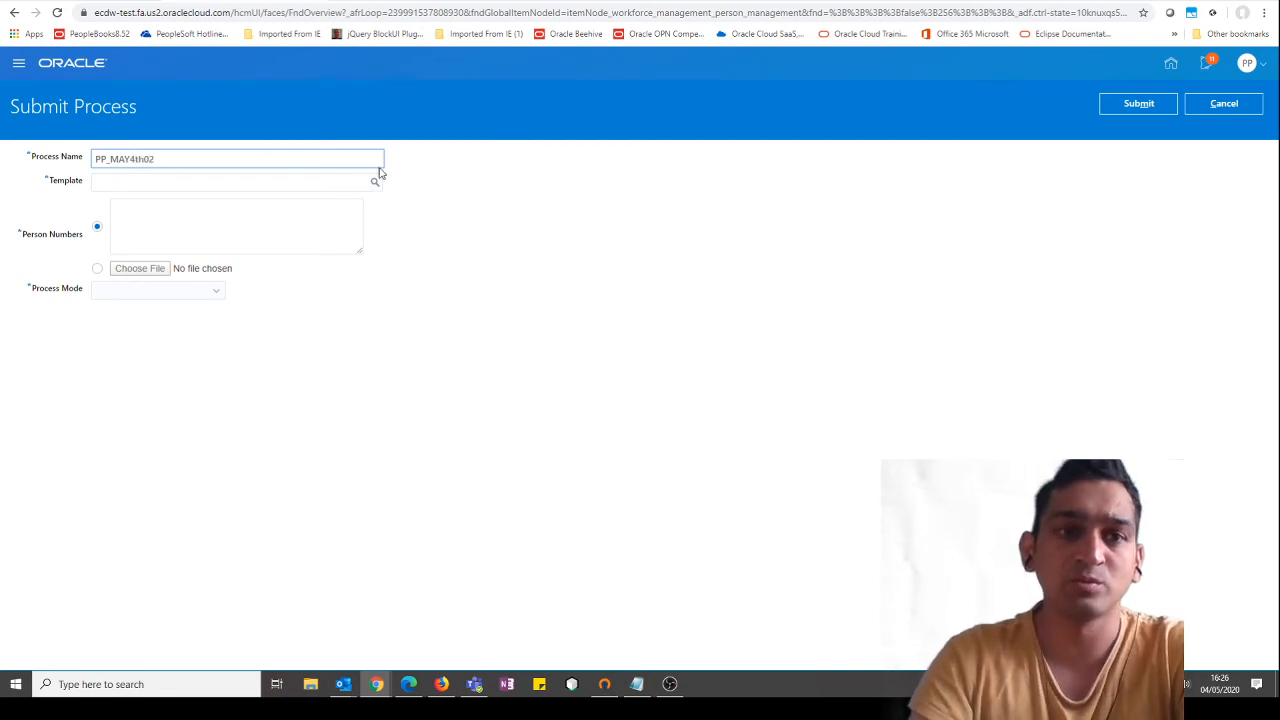
{"action": "left_click", "coordinate": [375, 181]}
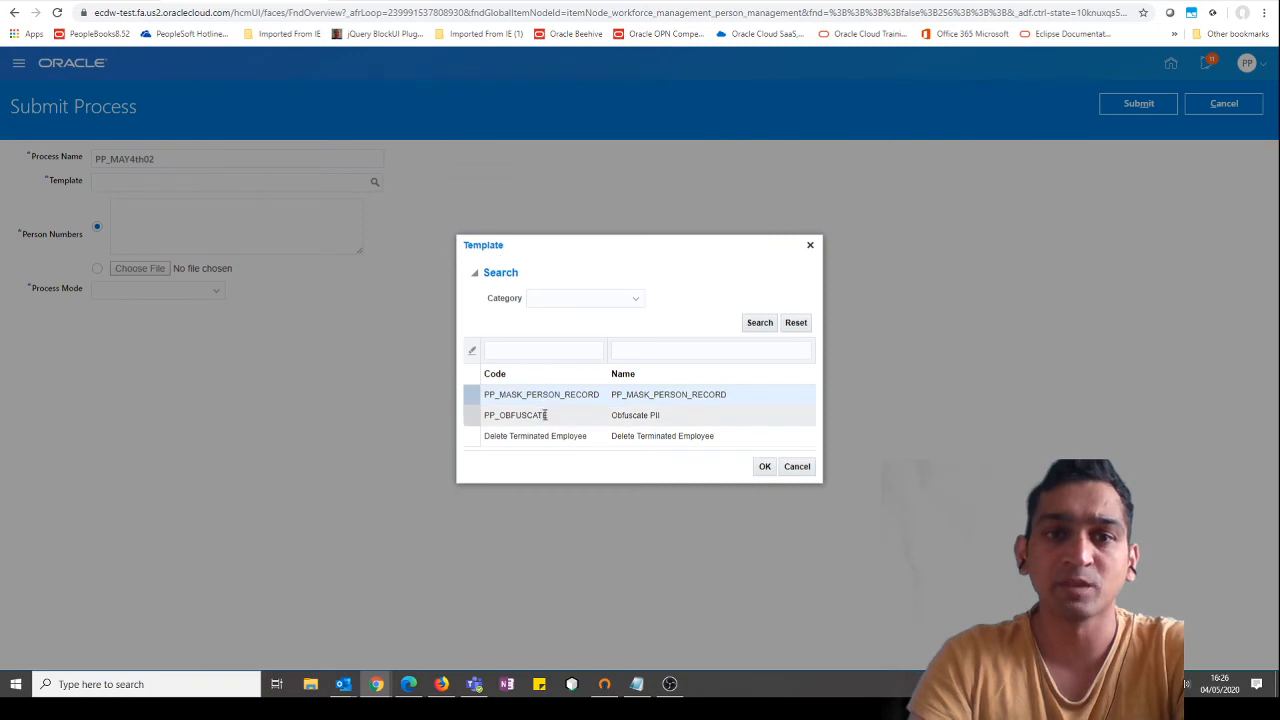
{"action": "left_click", "coordinate": [549, 394]}
{"action": "left_click", "coordinate": [764, 466]}
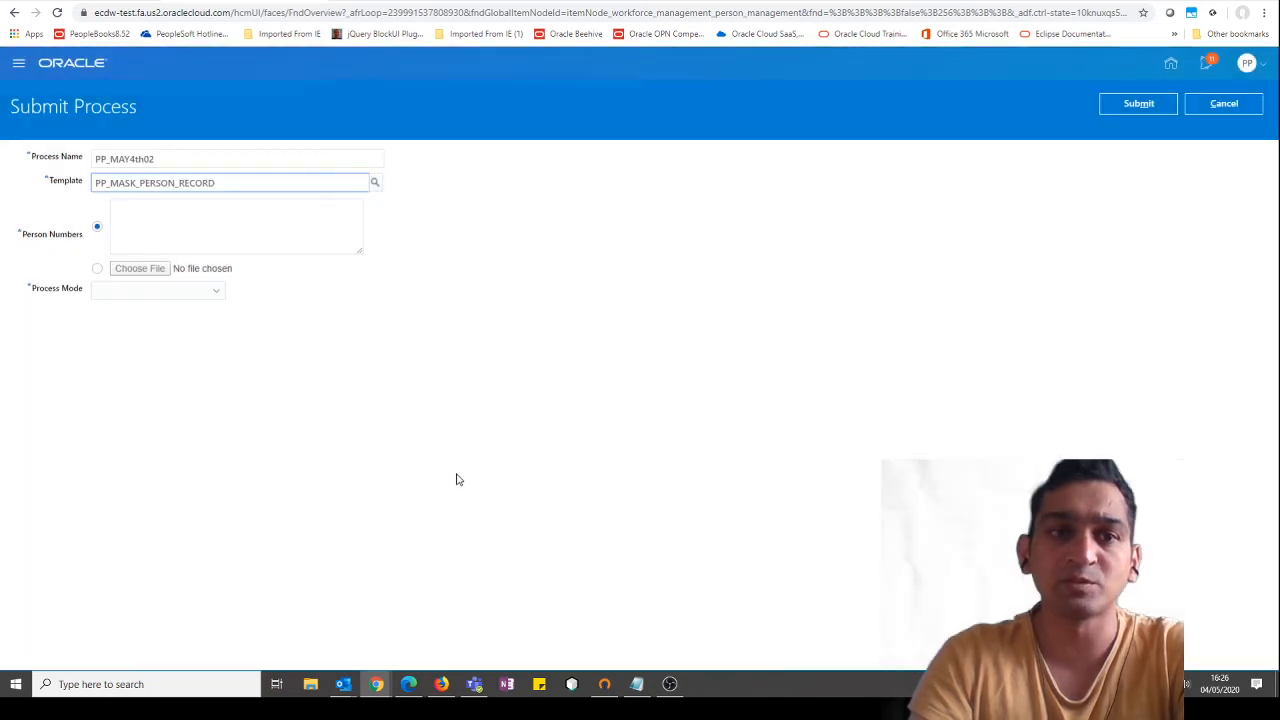
Step: Enter the worker's person number, set the process mode to Remove, and submit the process
{"action": "left_click", "coordinate": [286, 226]}
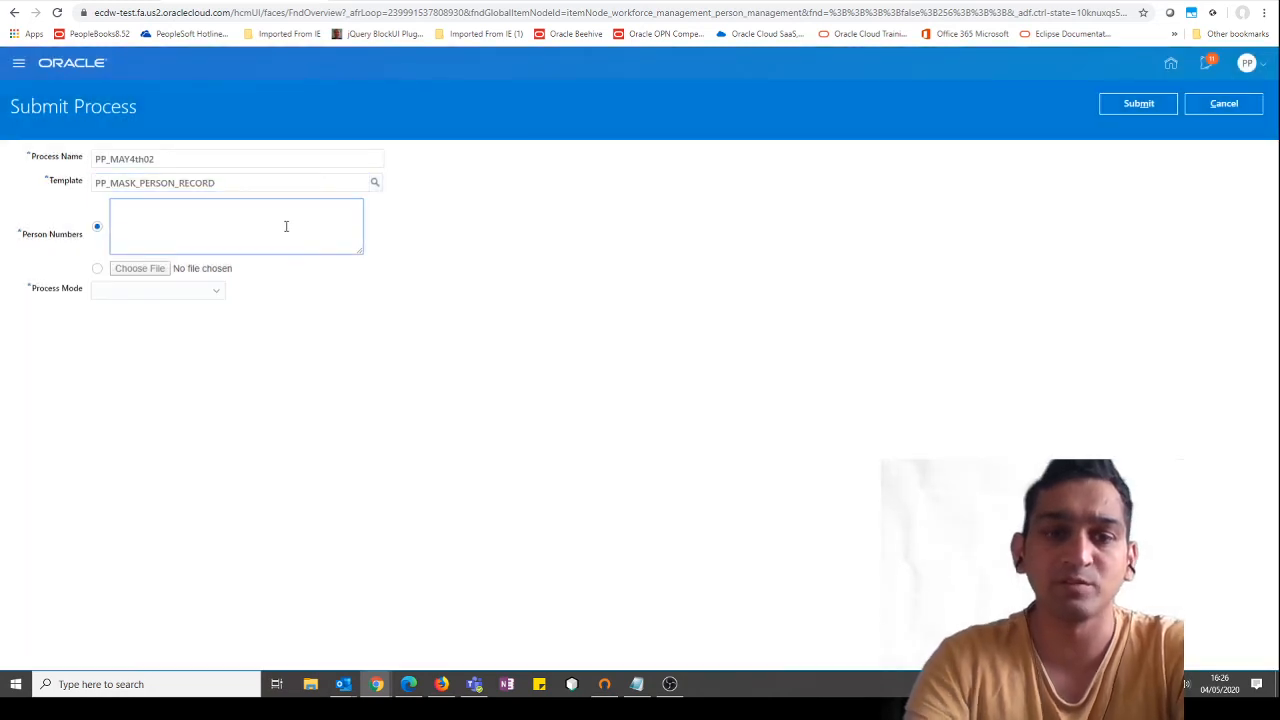
{"action": "type", "text": "40150"}
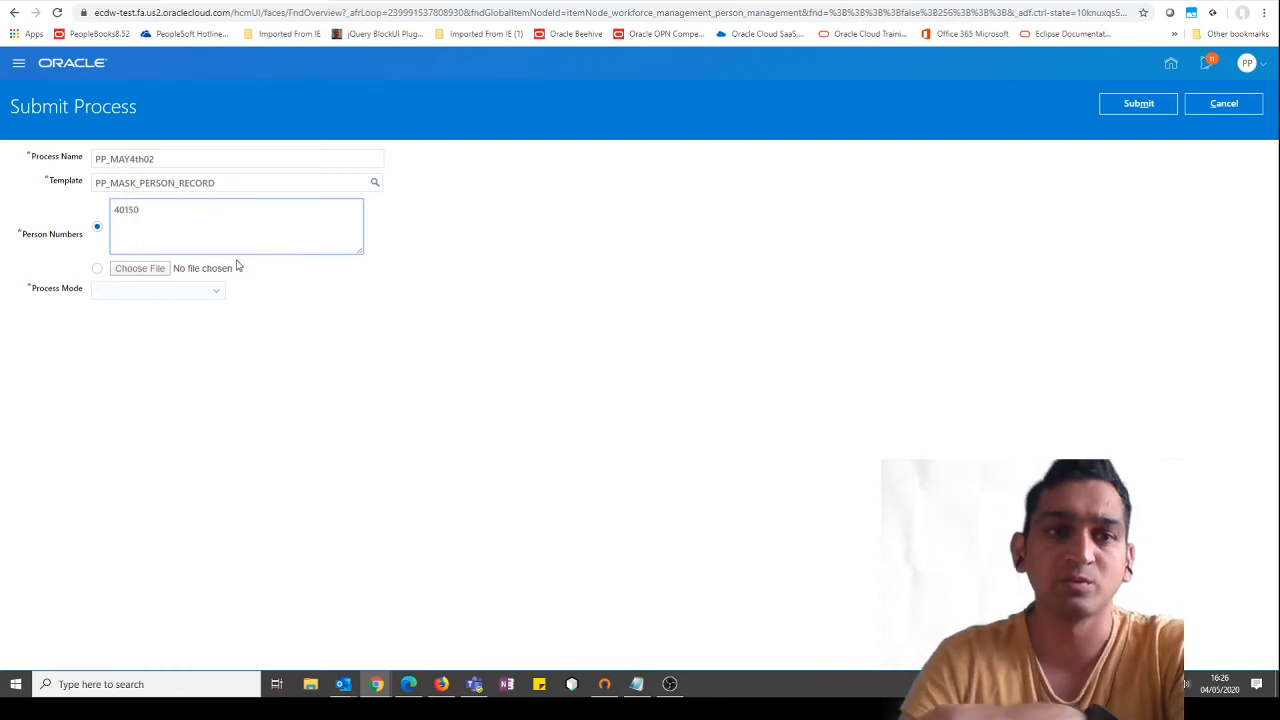
{"action": "left_click", "coordinate": [160, 291]}
{"action": "left_click", "coordinate": [150, 328]}
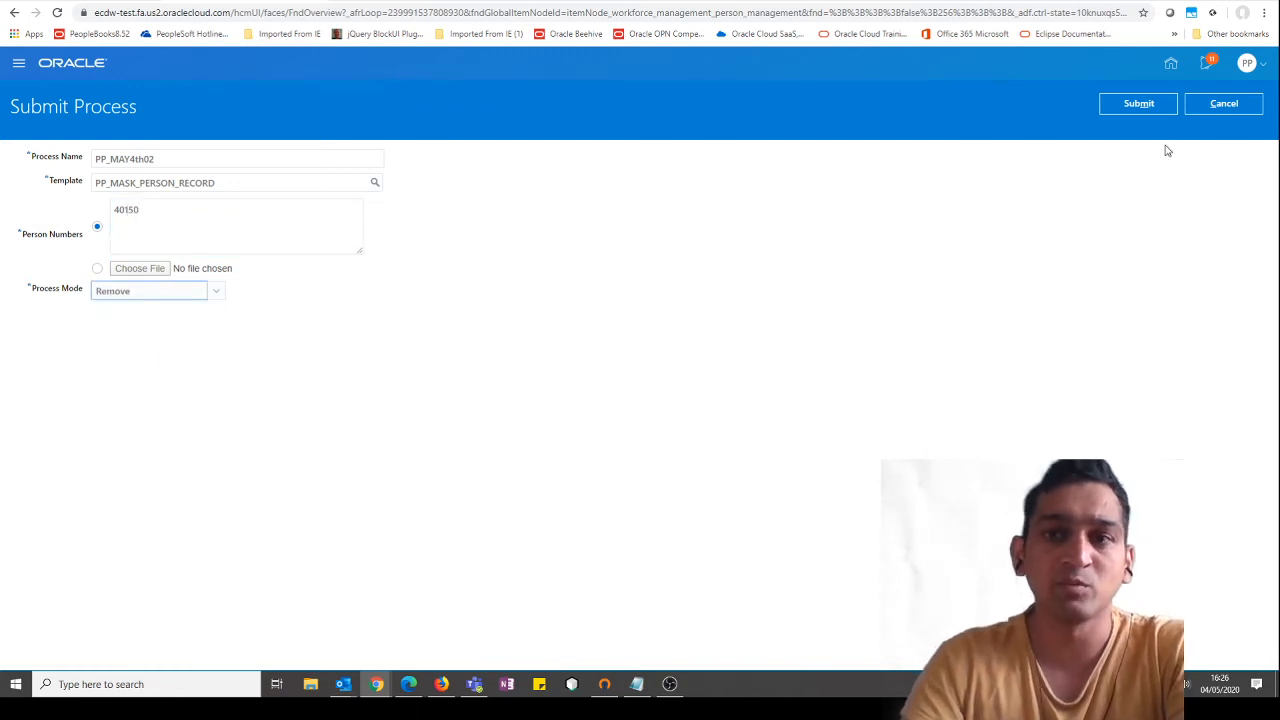
{"action": "left_click", "coordinate": [1154, 106]}
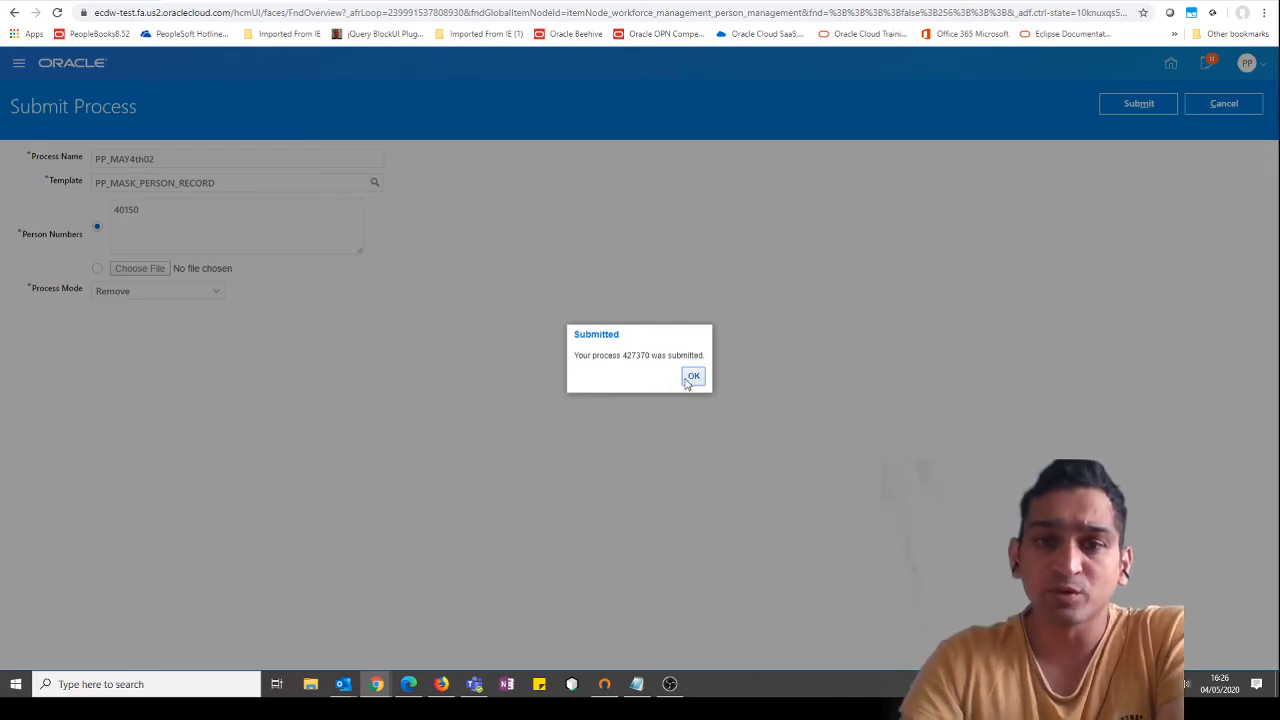
{"action": "left_click", "coordinate": [693, 377]}
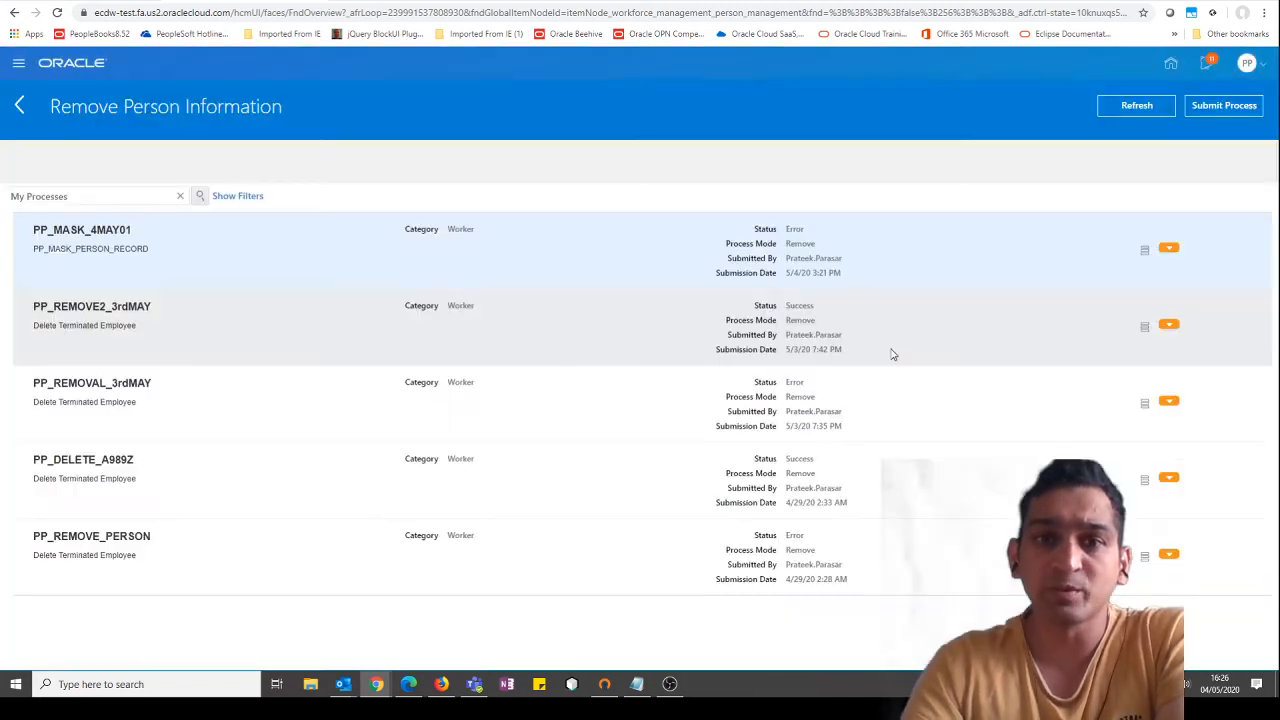
Step: Refresh the removal process list, then check the Import and Load Data page in Edge and return to Chrome
{"action": "left_click", "coordinate": [1137, 108]}
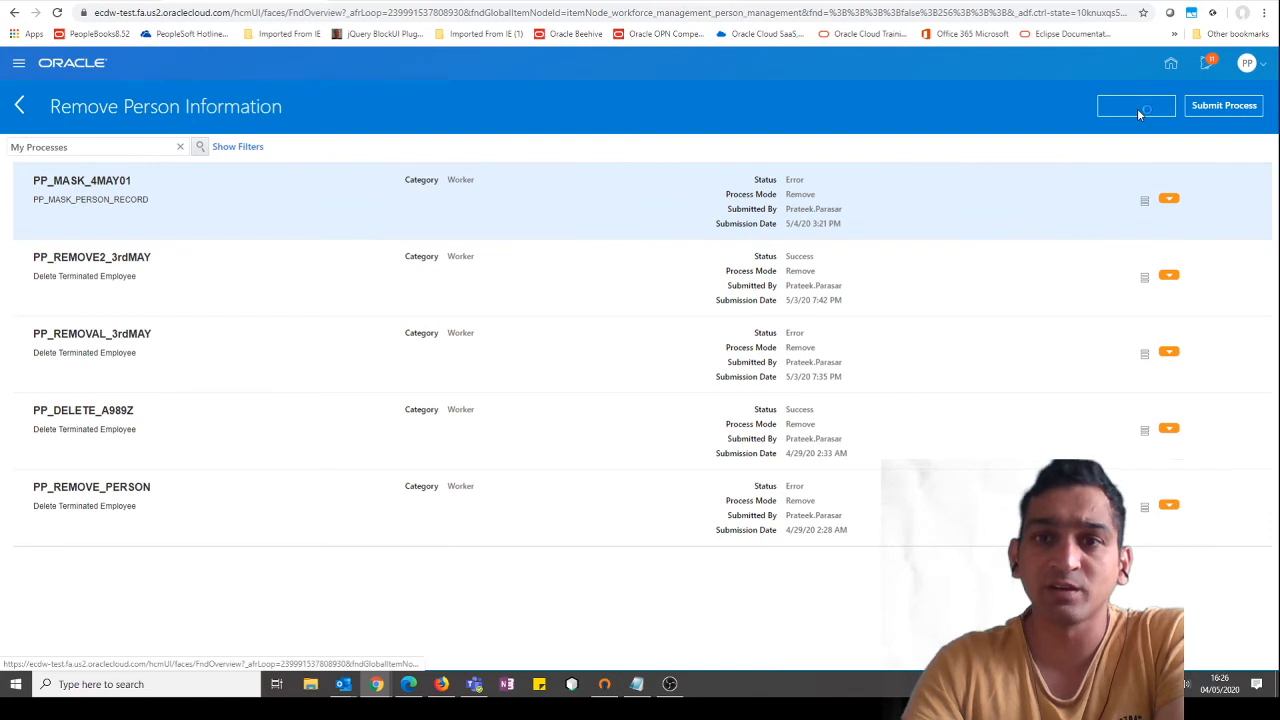
{"action": "left_click", "coordinate": [1137, 108]}
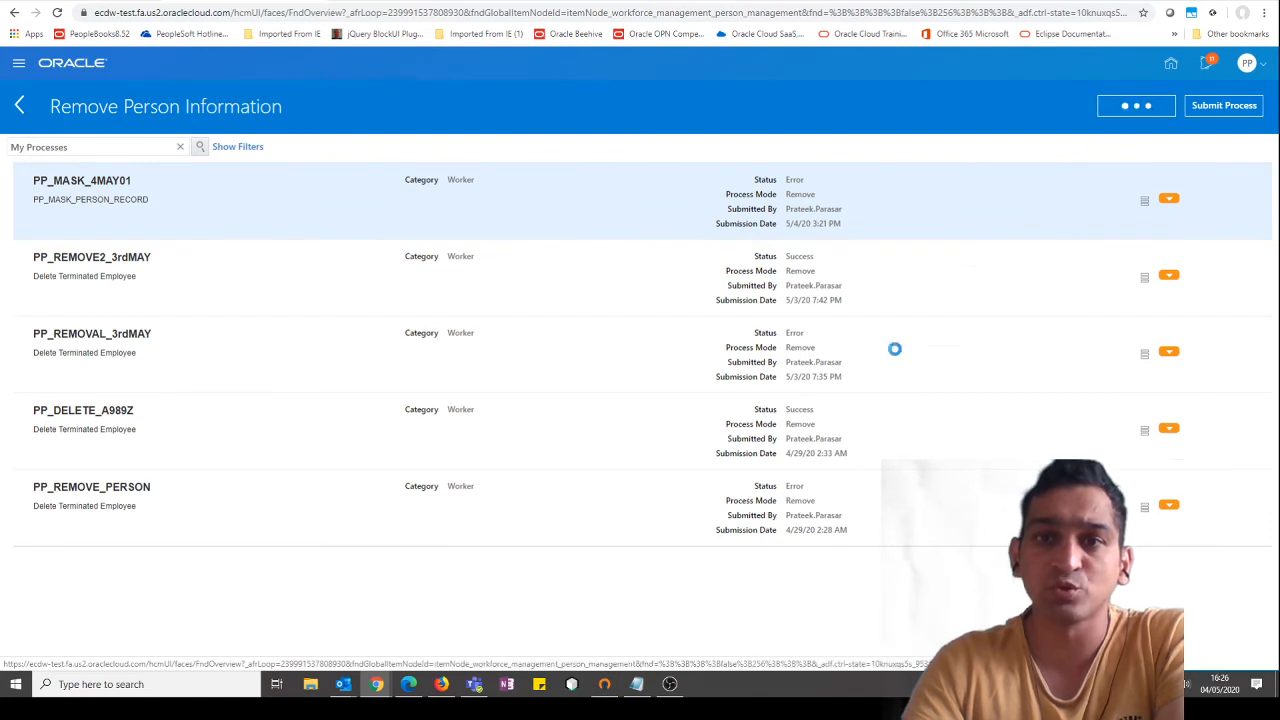
{"action": "left_click", "coordinate": [408, 684]}
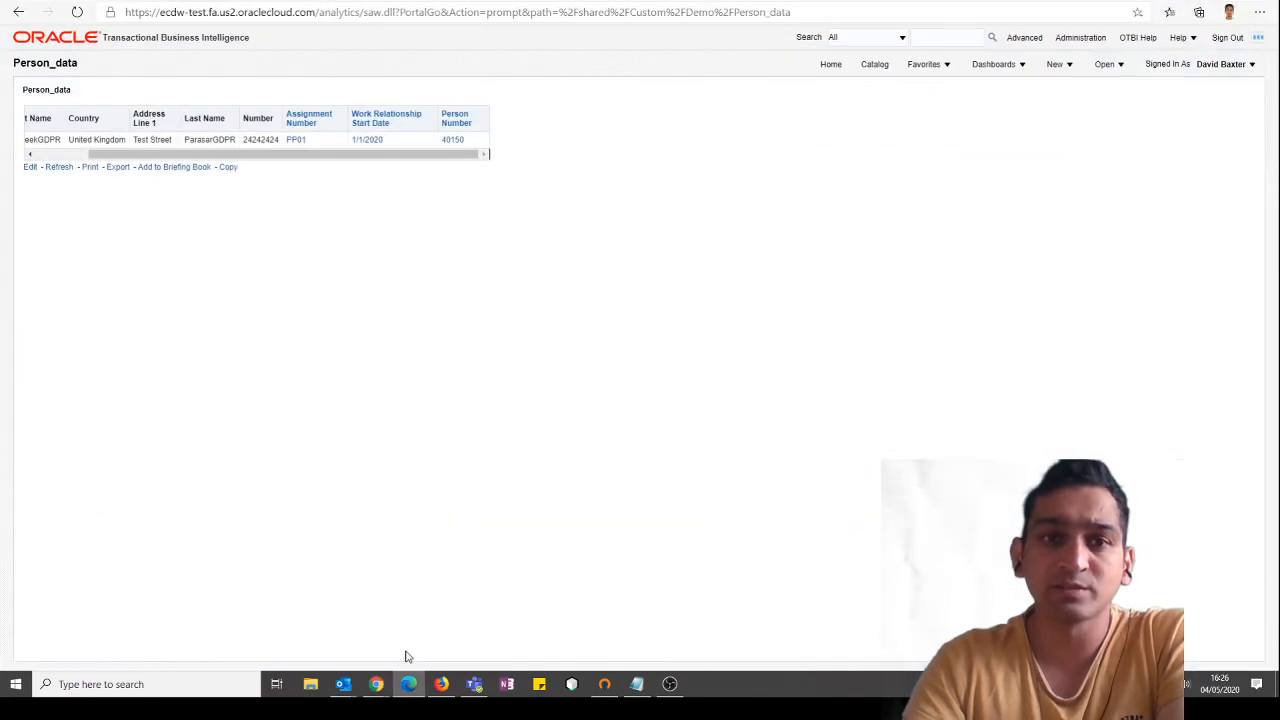
{"action": "left_click", "coordinate": [134, 1]}
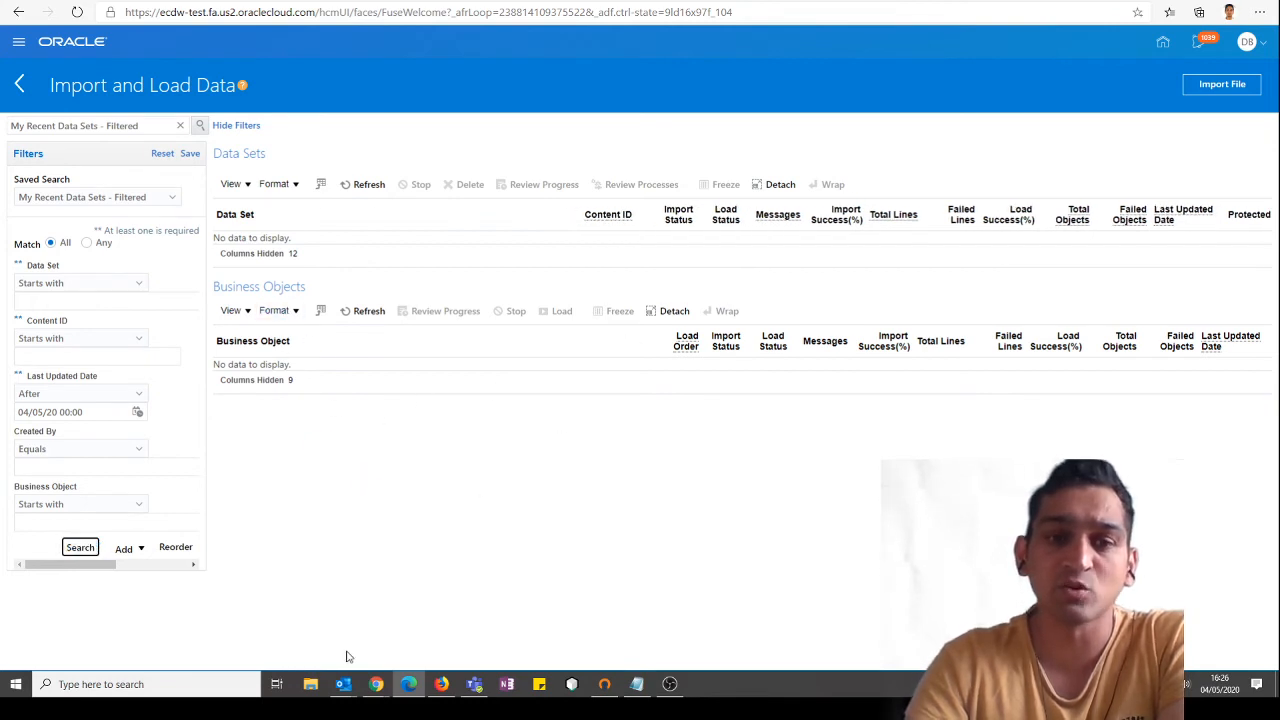
{"action": "mouse_move", "coordinate": [380, 686]}
{"action": "left_click", "coordinate": [392, 643]}
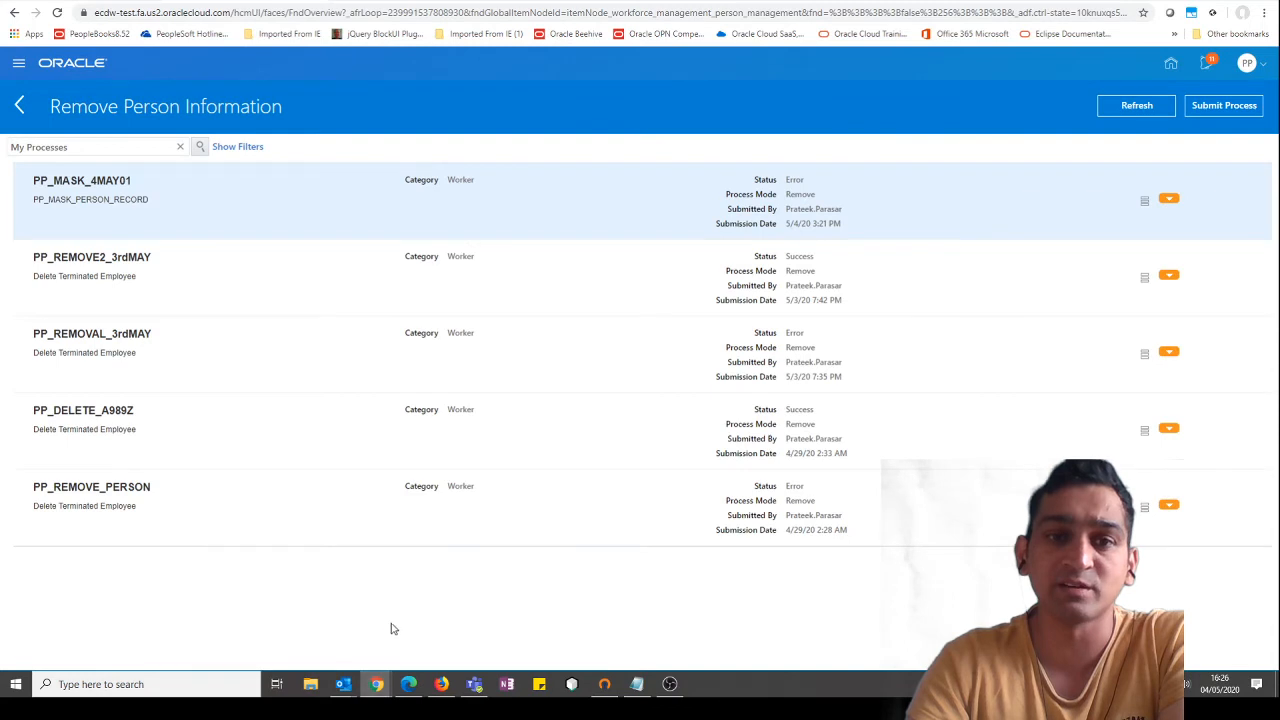
Step: Refresh the Remove Person Information list repeatedly to check the status of process PP_MAY4th02
{"action": "left_click", "coordinate": [1128, 108]}
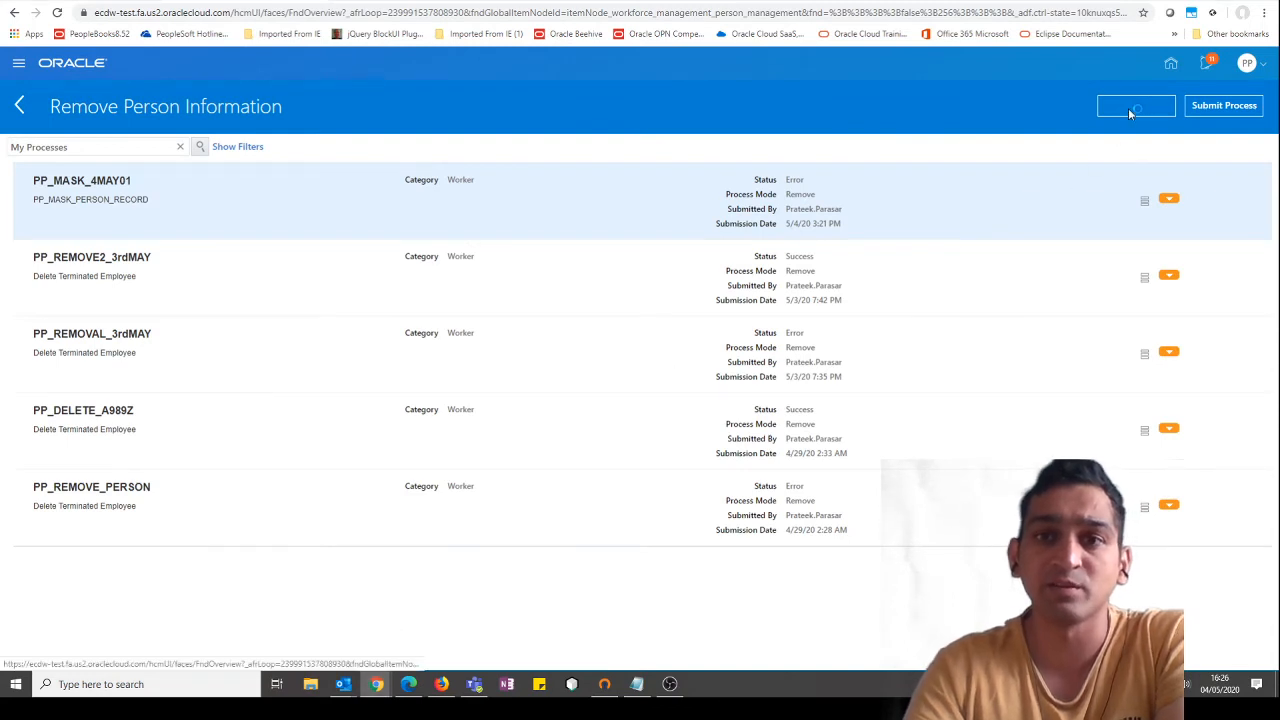
{"action": "left_click", "coordinate": [1128, 108]}
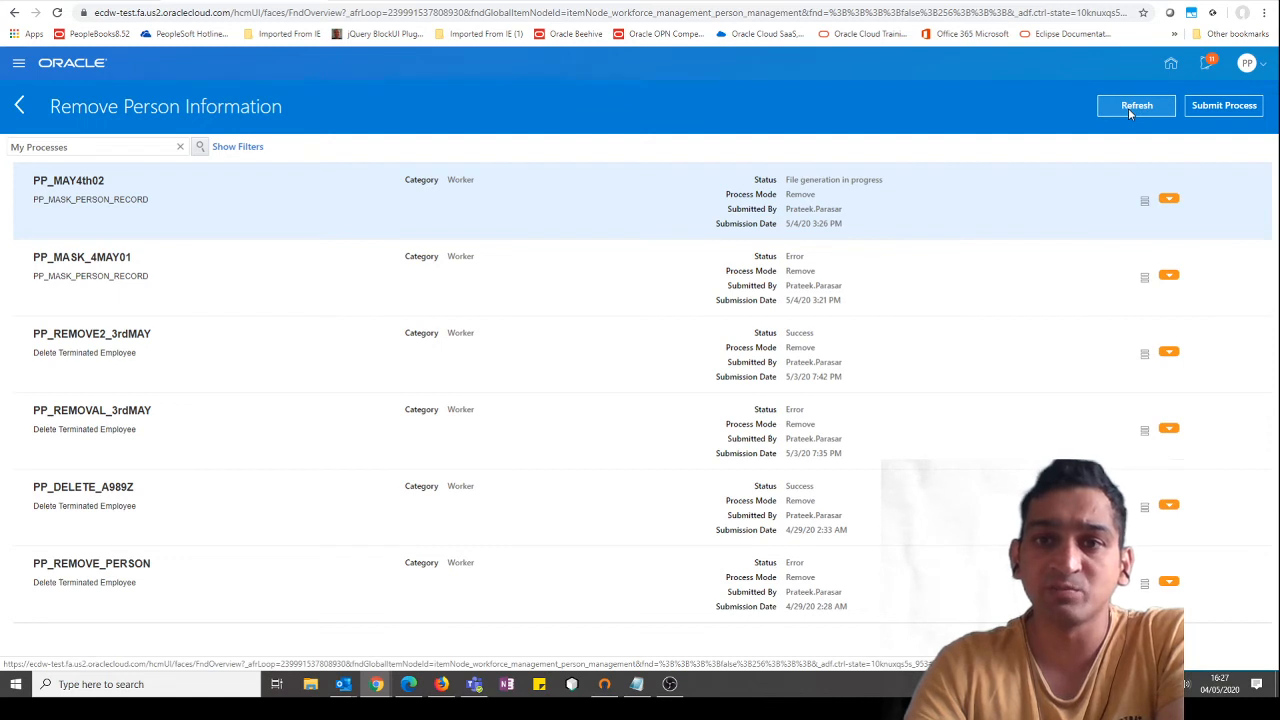
{"action": "left_click", "coordinate": [1150, 109]}
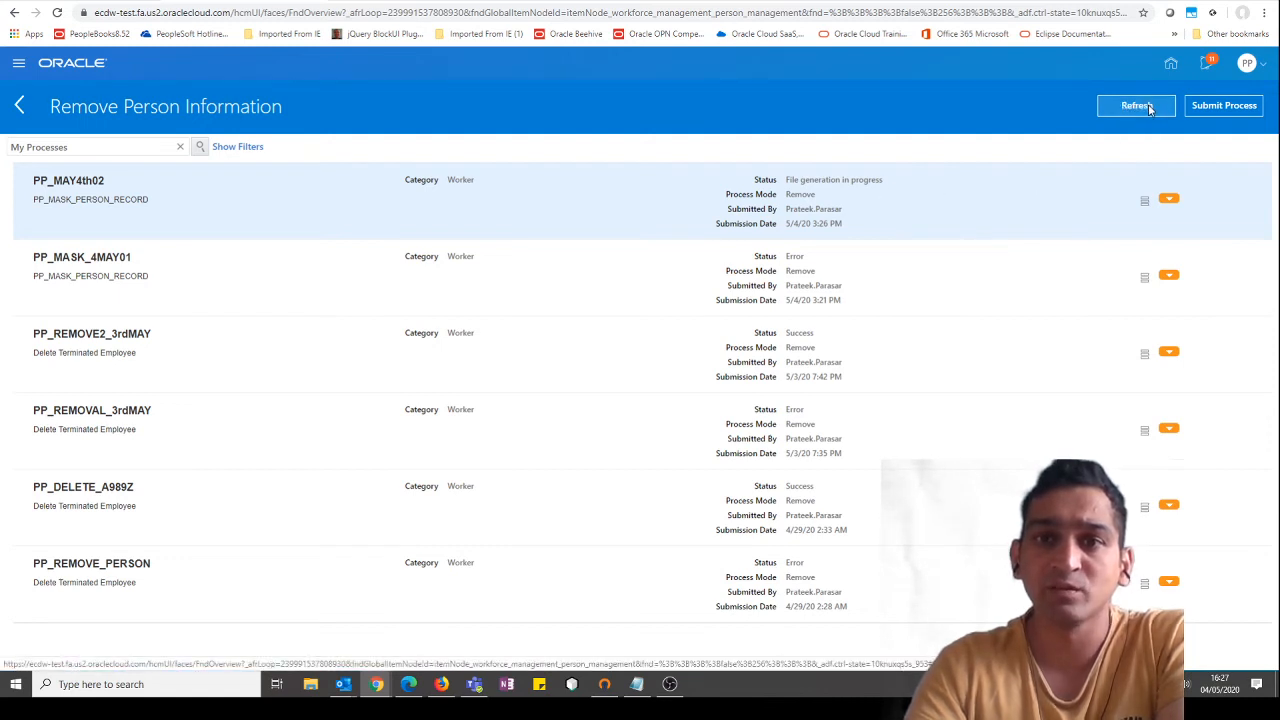
{"action": "left_click", "coordinate": [1150, 109]}
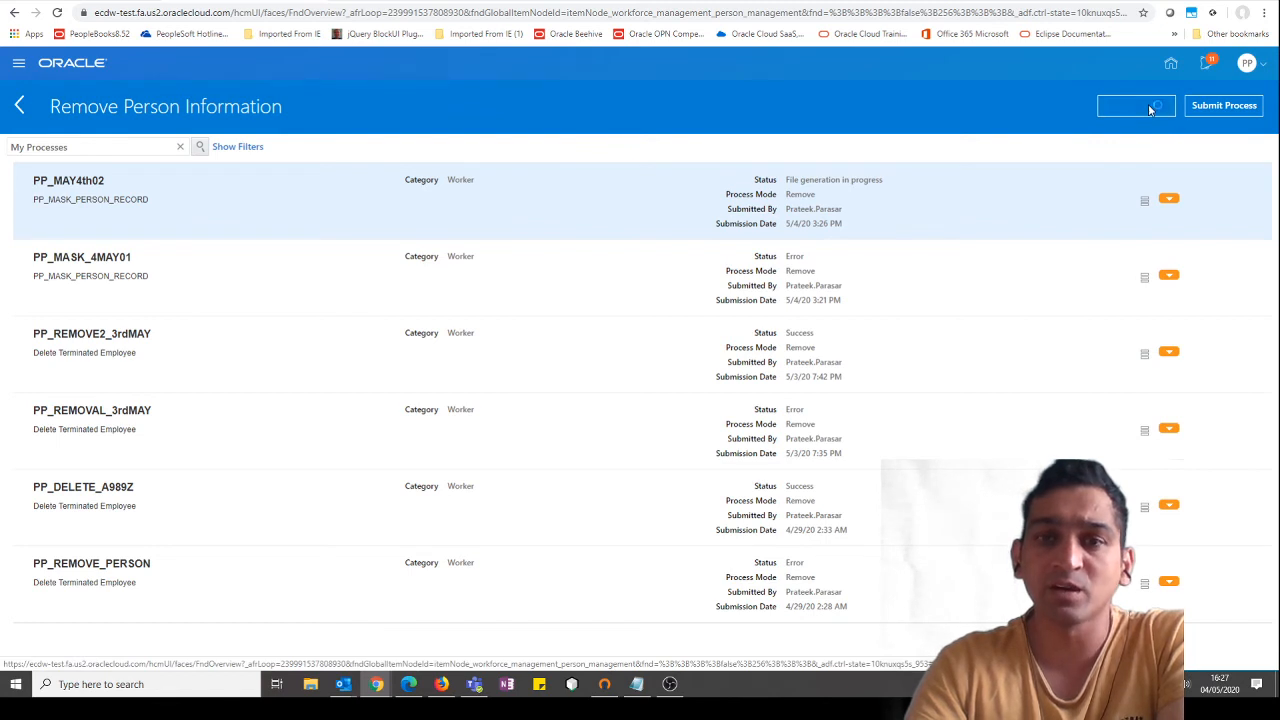
{"action": "left_click", "coordinate": [1150, 109]}
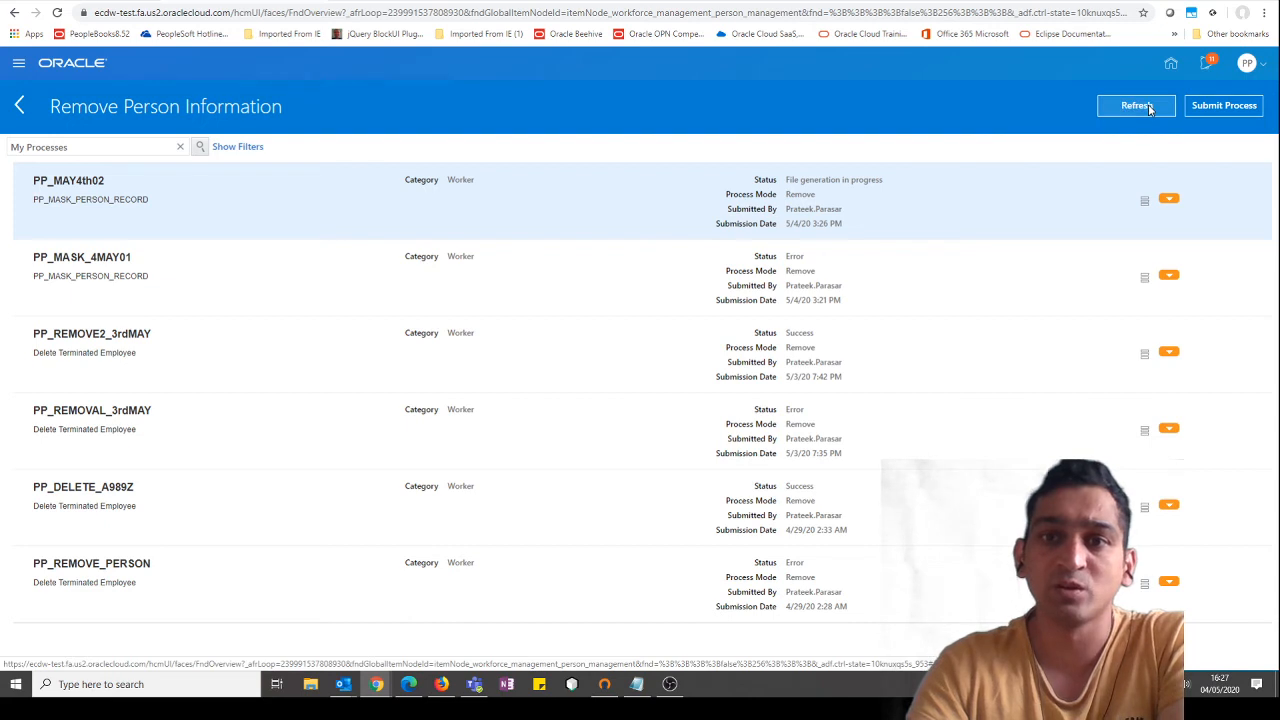
{"action": "left_click", "coordinate": [1150, 109]}
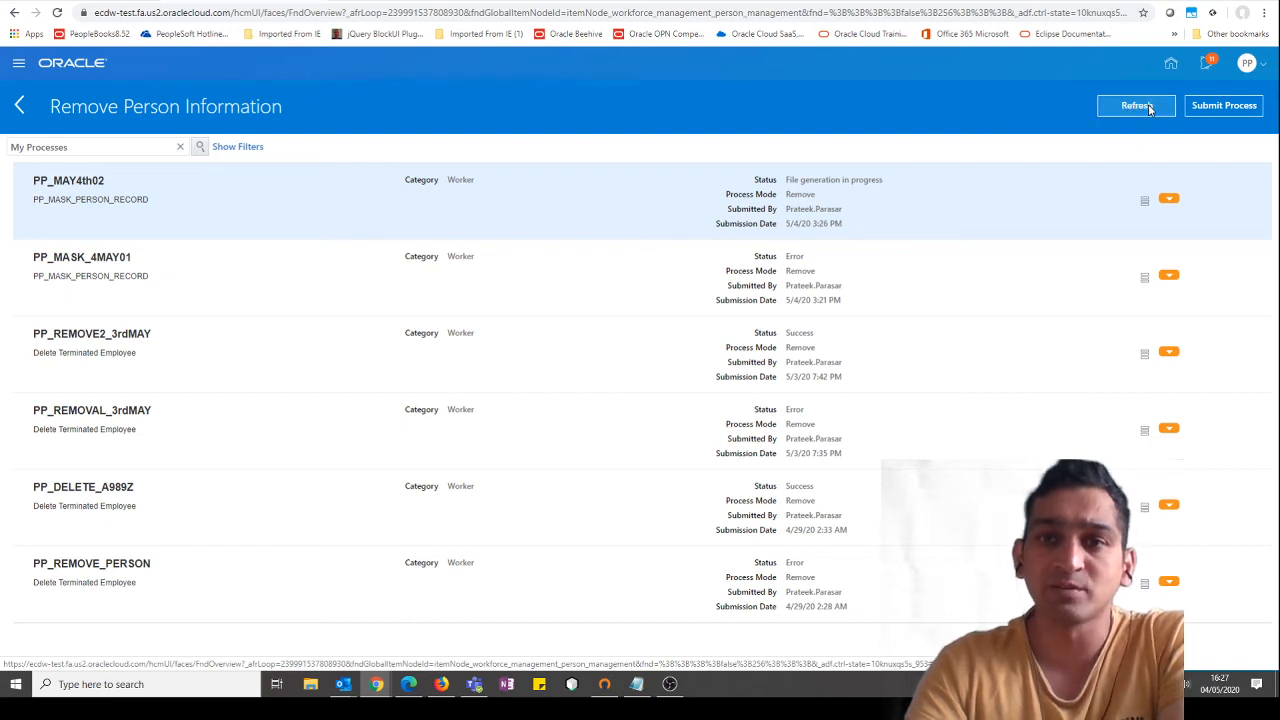
{"action": "left_click", "coordinate": [1150, 109]}
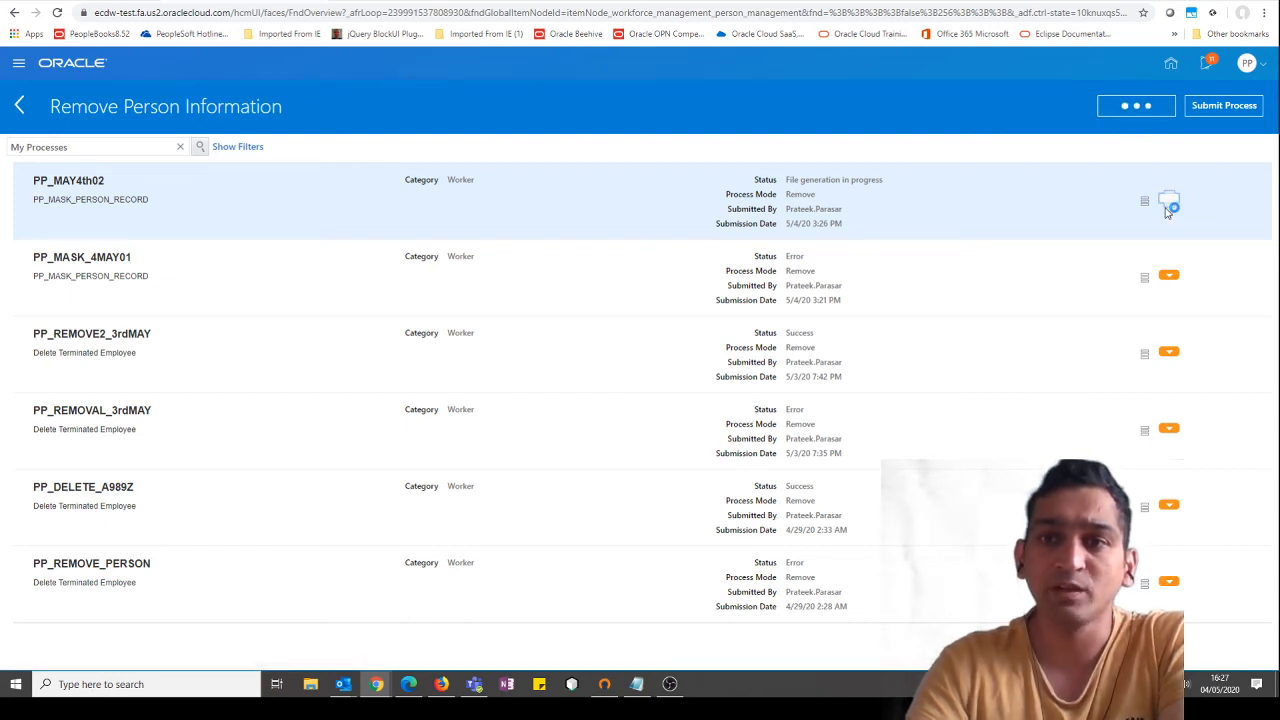
Step: Download and open the disposal process log of PP_MAY4th02 and examine the rejected and picked-up person numbers
{"action": "left_click", "coordinate": [1166, 275]}
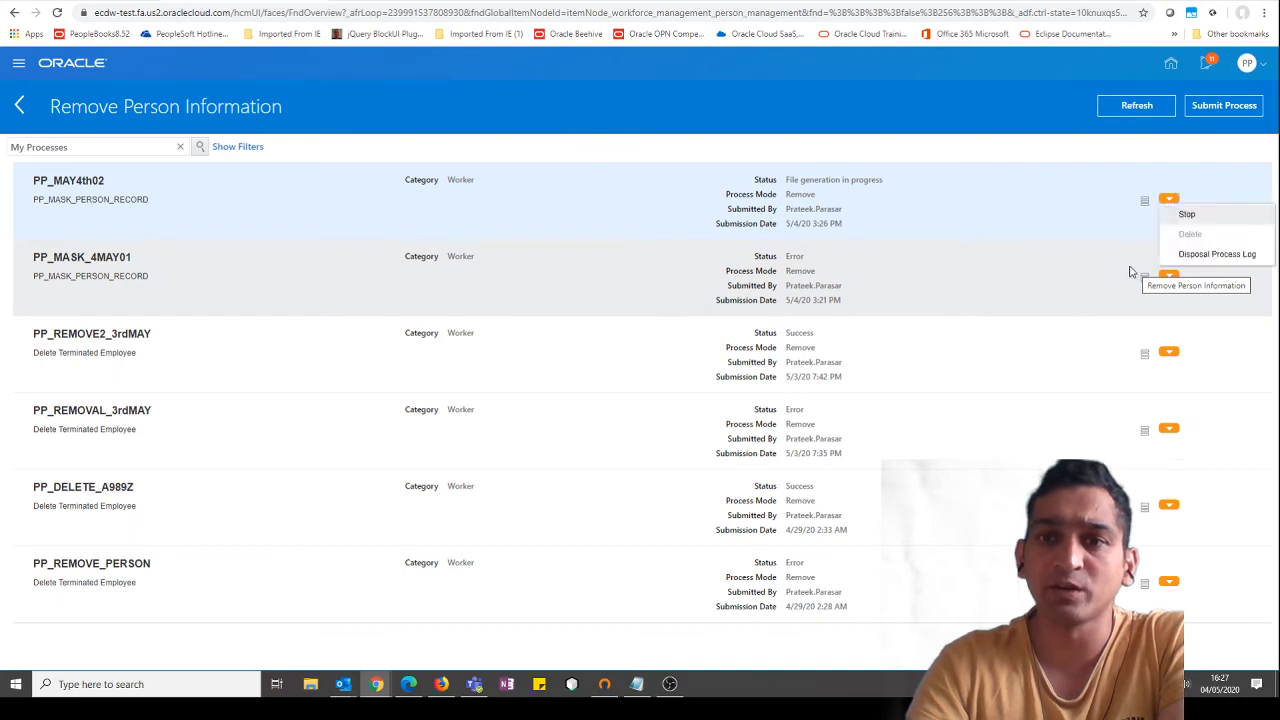
{"action": "left_click", "coordinate": [1174, 251]}
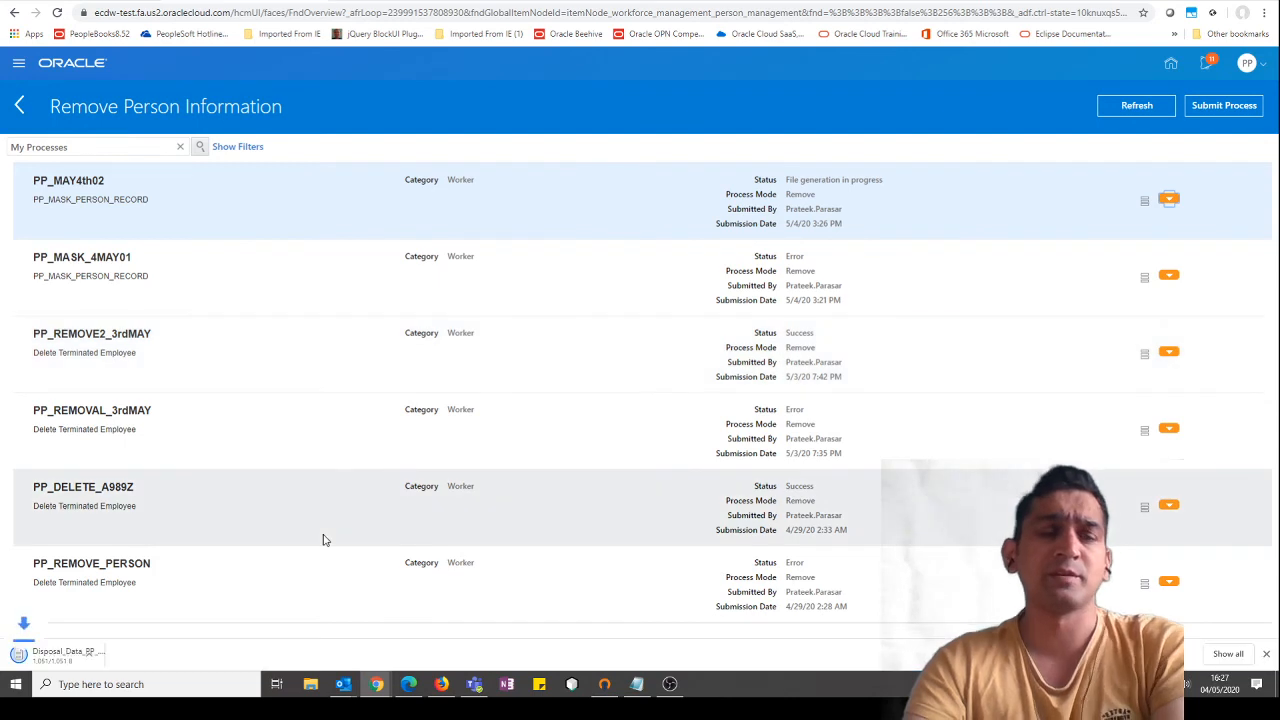
{"action": "left_click", "coordinate": [107, 660]}
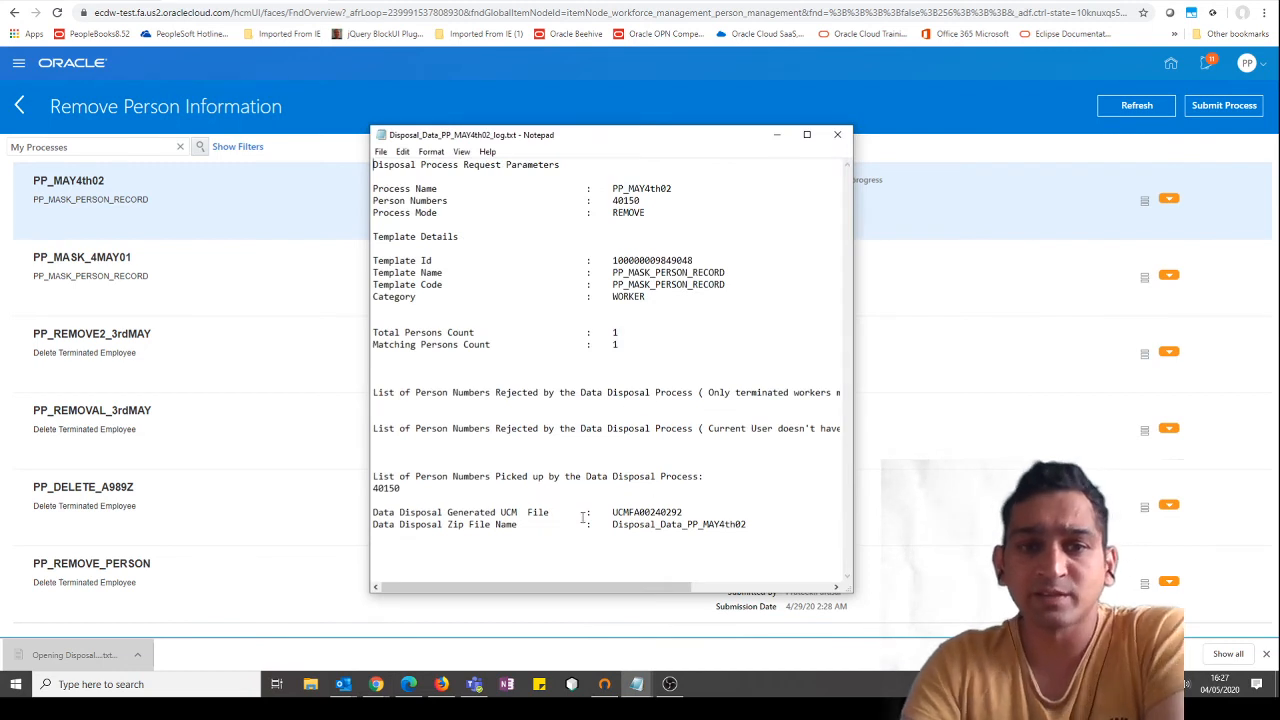
{"action": "left_click_drag", "start_coordinate": [594, 587], "coordinate": [460, 592]}
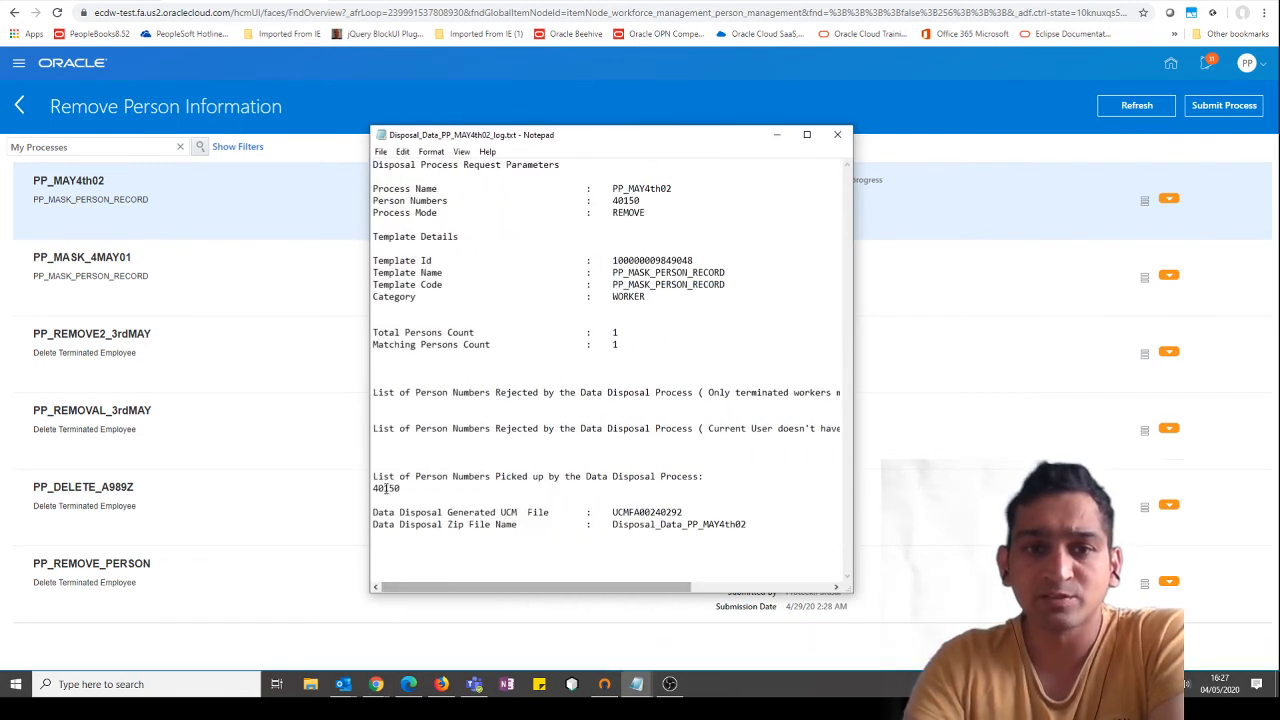
Step: Examine the generated UCM file and the disposal zip file name in the PP_MAY4th02 log
{"action": "left_click_drag", "start_coordinate": [378, 477], "coordinate": [748, 525]}
{"action": "left_click", "coordinate": [412, 516]}
{"action": "left_click", "coordinate": [640, 512]}
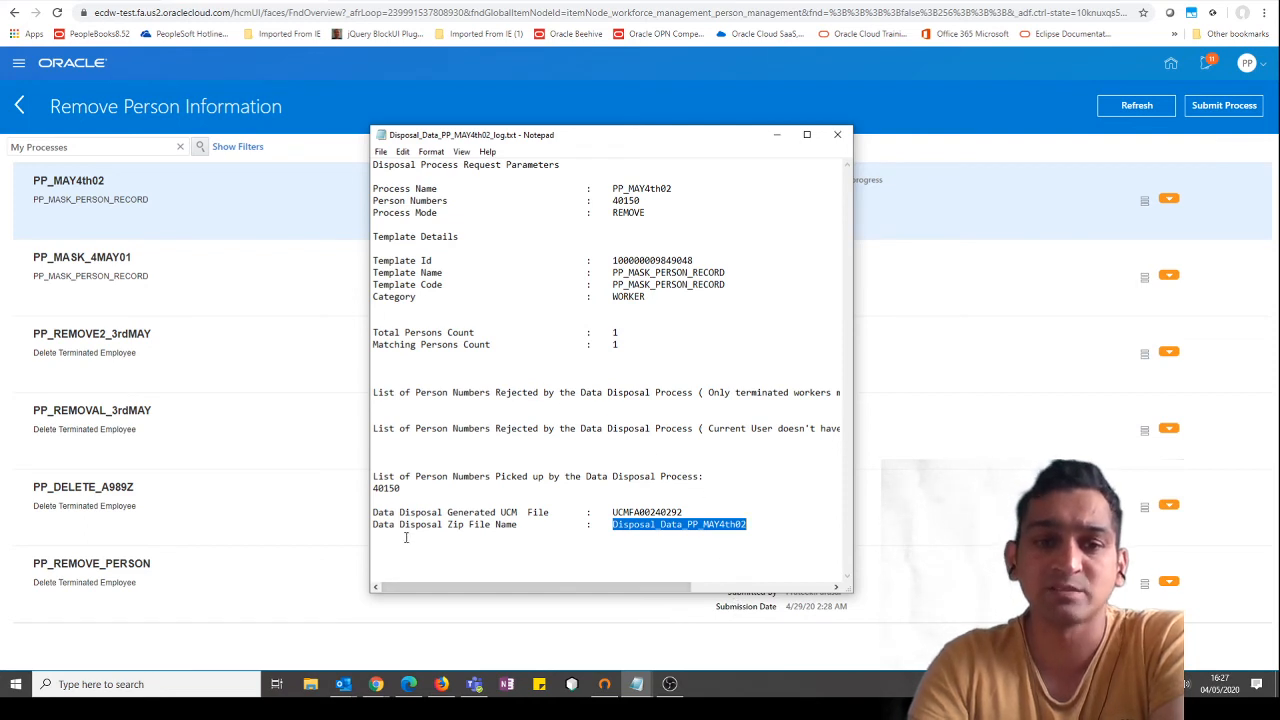
Step: Switch to the Import and Load Data page in Edge, search the recent data sets, and refresh the Disposal_Data_PP_MAY4th02 data set
{"action": "left_click", "coordinate": [408, 686]}
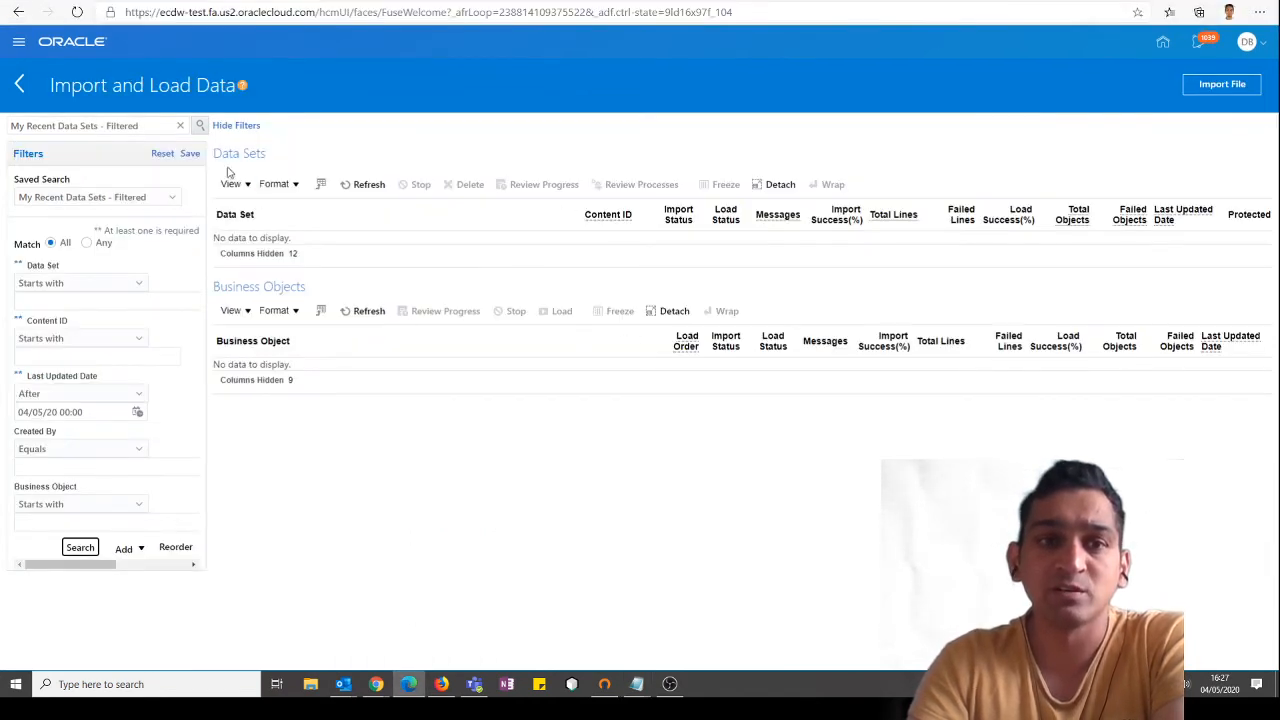
{"action": "left_click", "coordinate": [82, 550]}
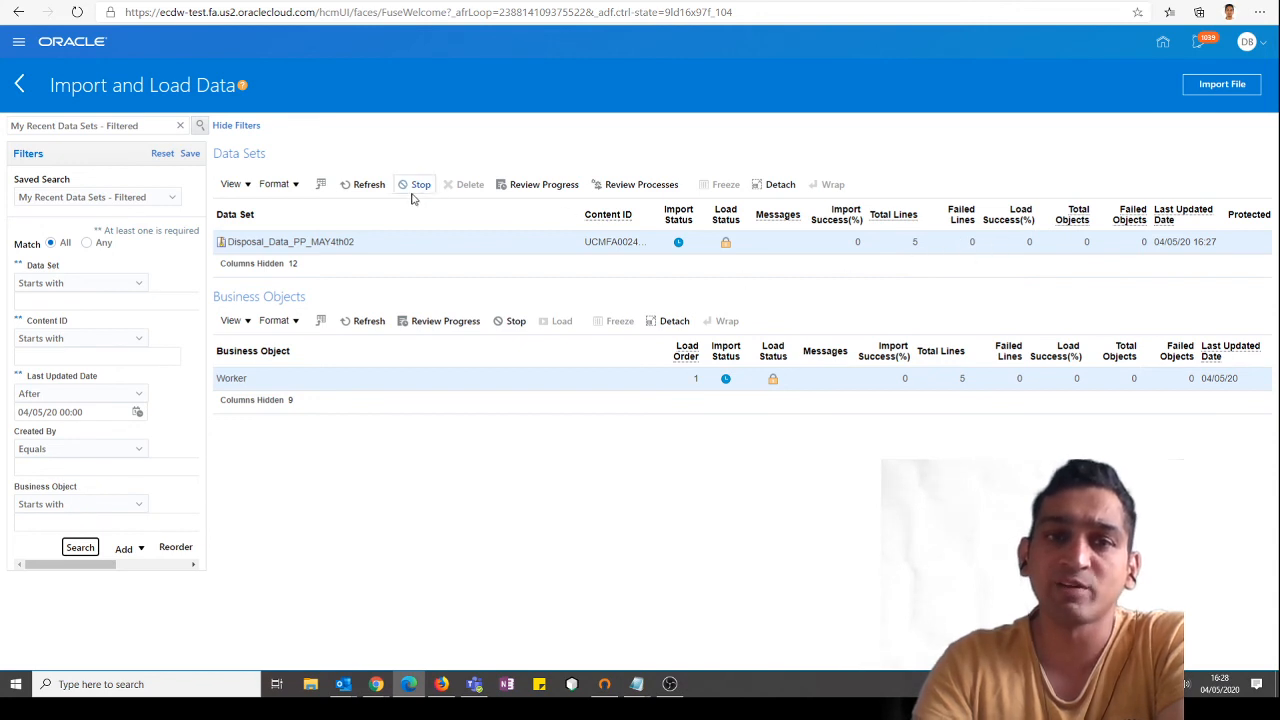
{"action": "left_click", "coordinate": [376, 190]}
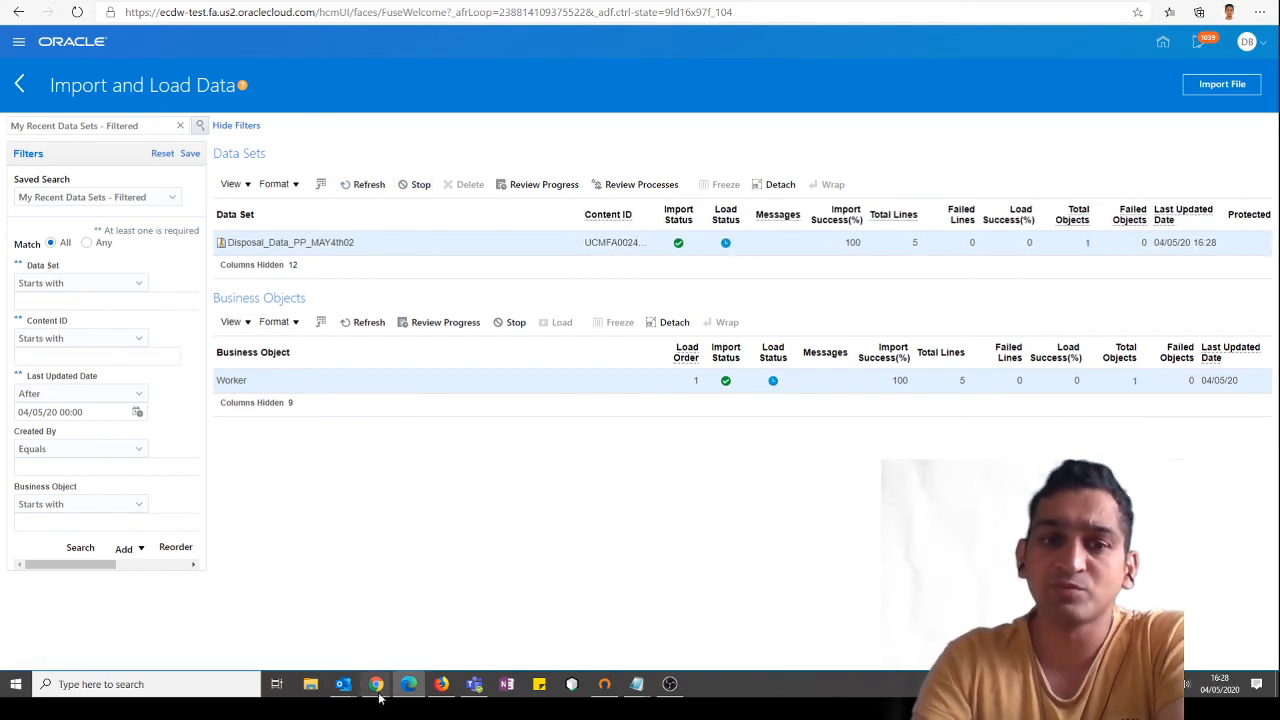
Step: Return to the Remove Person Information page in Chrome and refresh the status of PP_MAY4th02
{"action": "mouse_move", "coordinate": [376, 688]}
{"action": "left_click", "coordinate": [366, 640]}
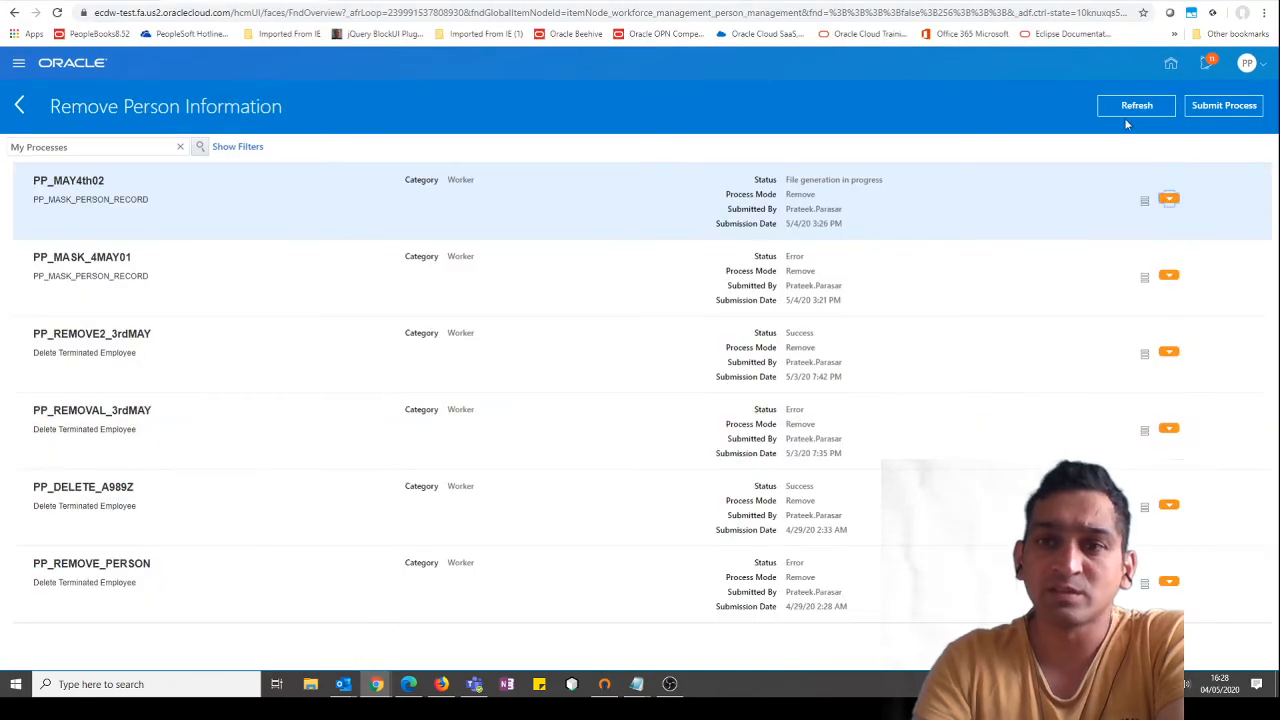
{"action": "left_click", "coordinate": [1133, 112]}
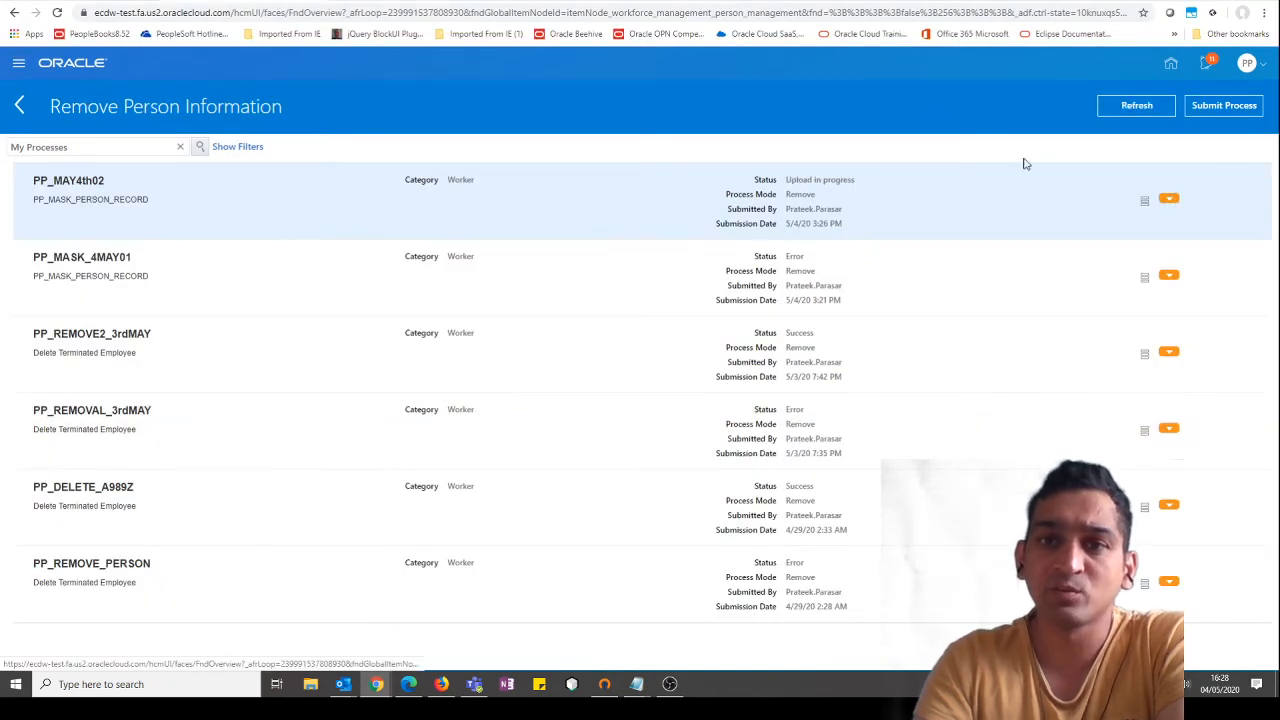
{"action": "left_click", "coordinate": [1146, 112]}
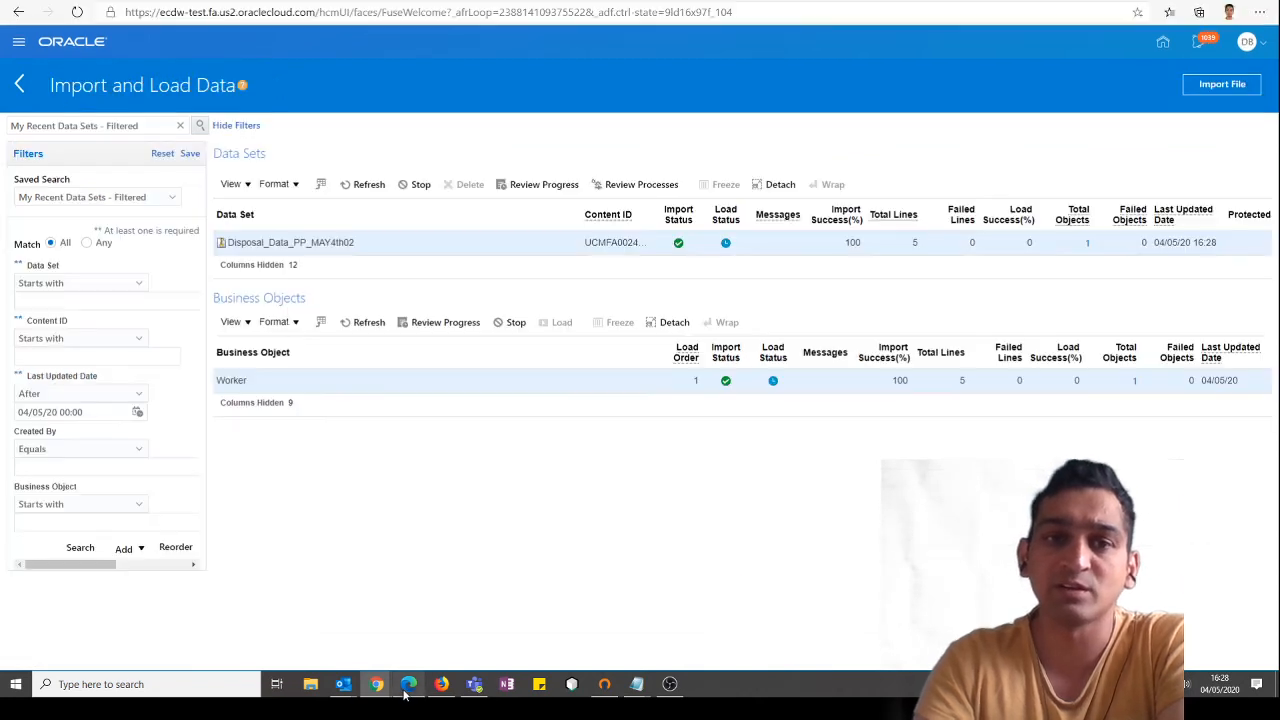
Step: Switch to Edge and refresh the data sets repeatedly to check the import and load status of Disposal_Data_PP_MAY4th02
{"action": "left_click", "coordinate": [408, 684]}
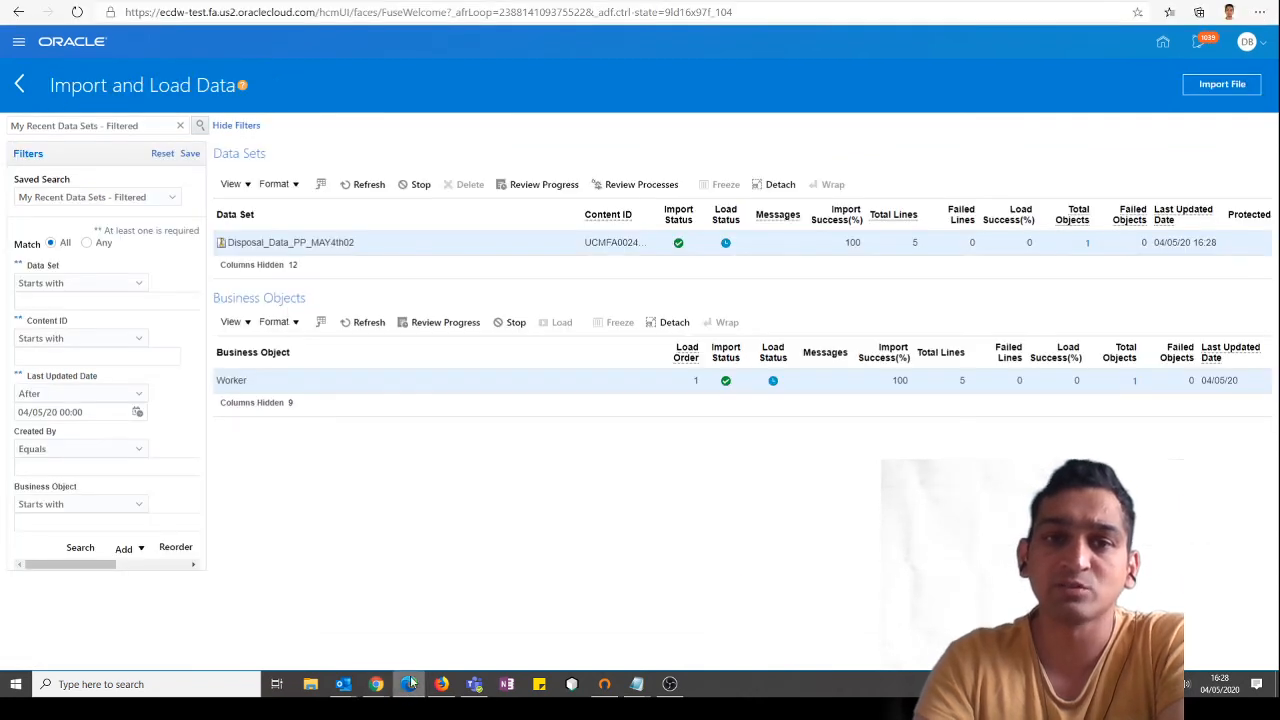
{"action": "left_click", "coordinate": [368, 186]}
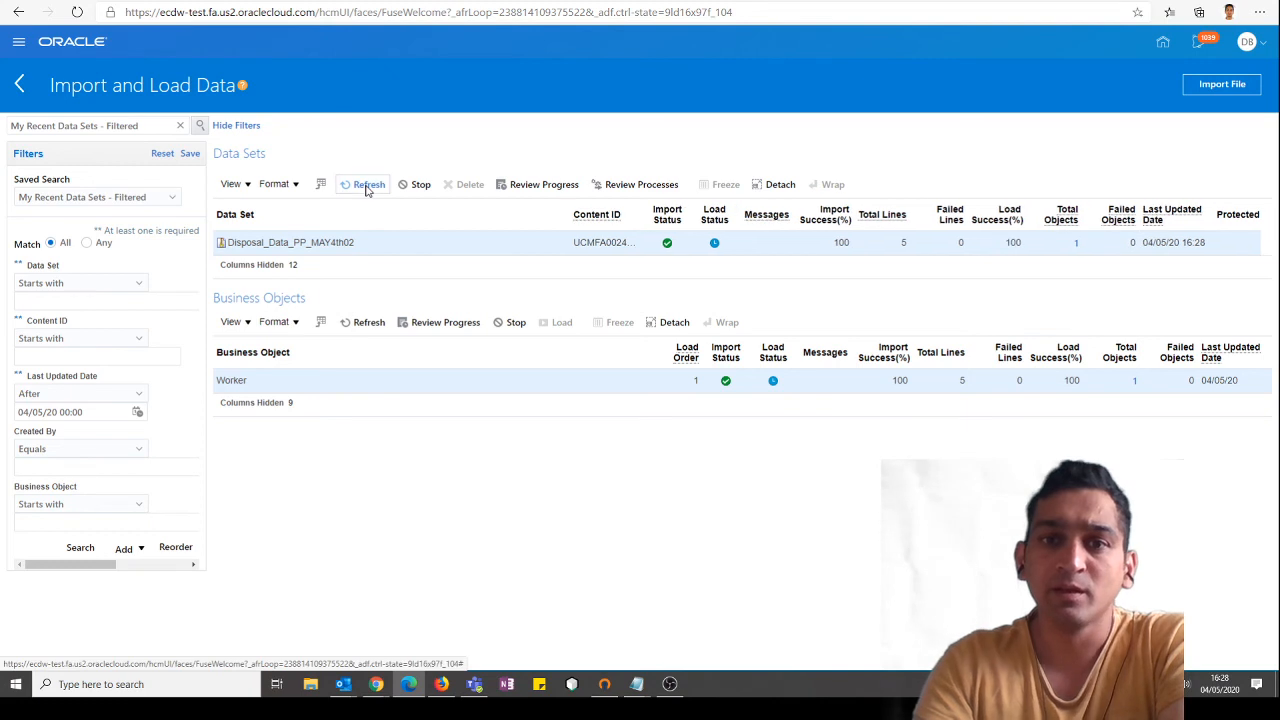
{"action": "left_click", "coordinate": [368, 186]}
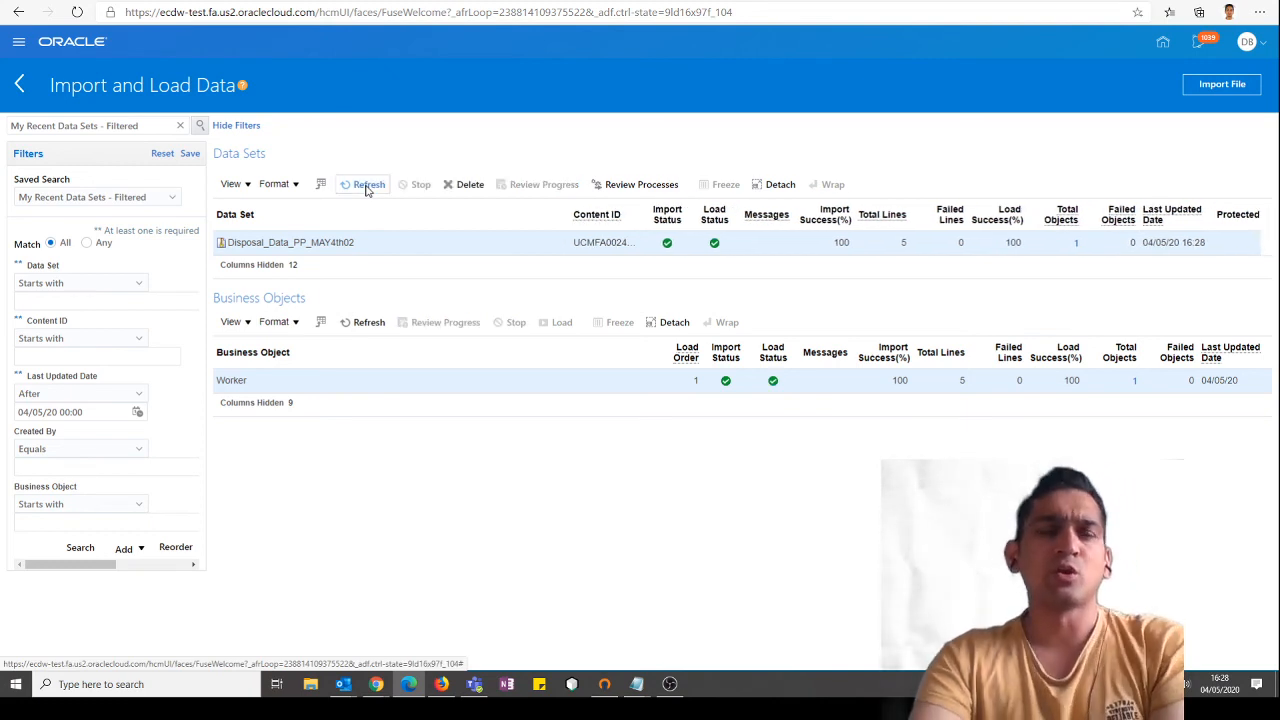
{"action": "left_click", "coordinate": [368, 186]}
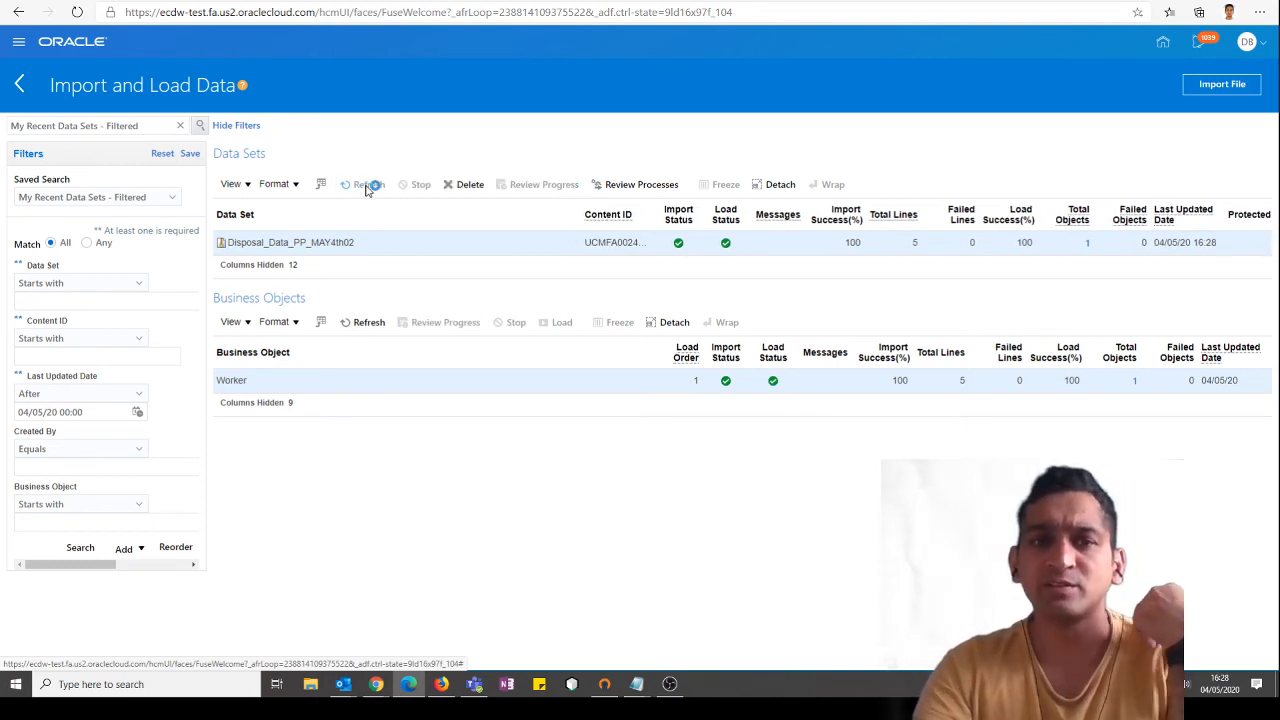
{"action": "left_click", "coordinate": [368, 186]}
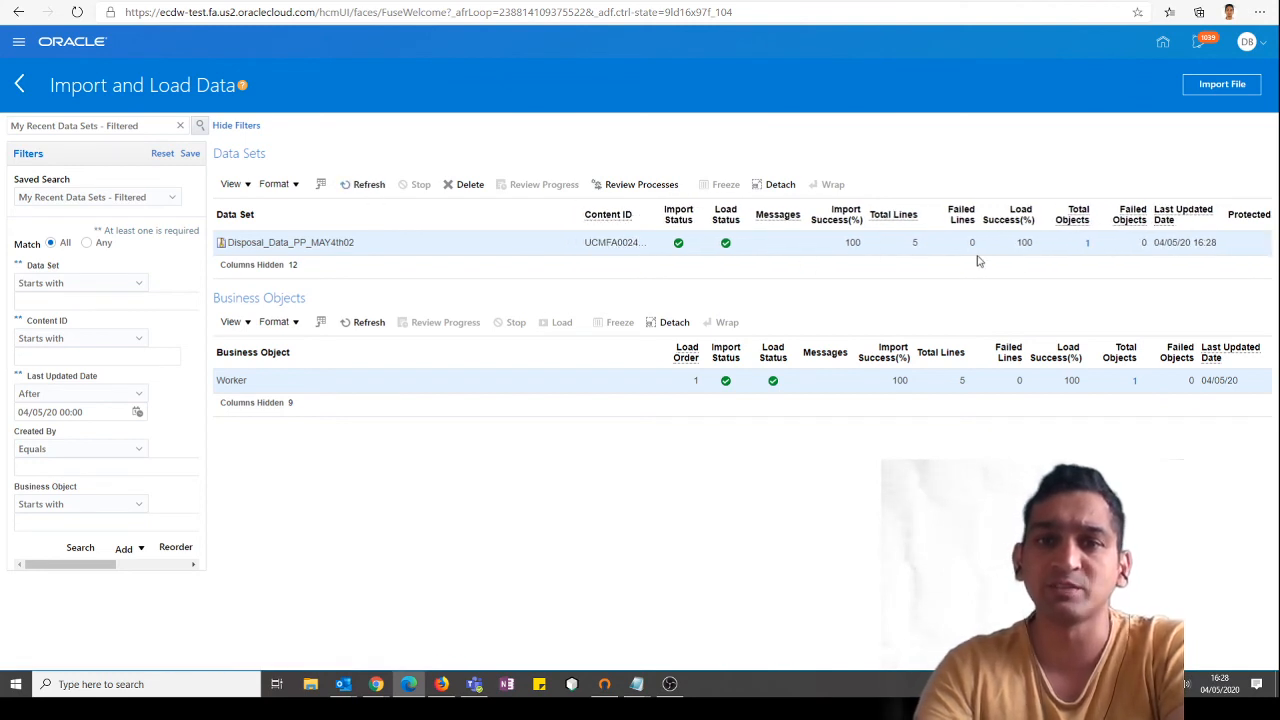
{"action": "left_click", "coordinate": [376, 195]}
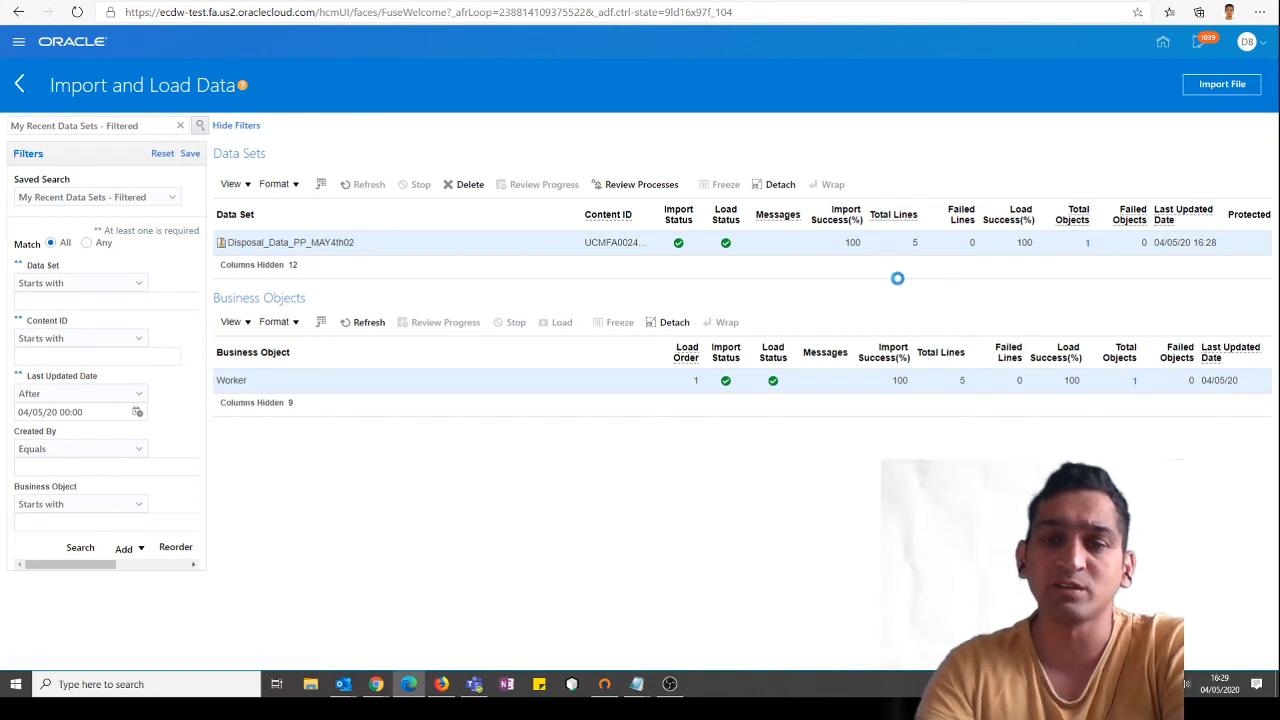
{"action": "left_click", "coordinate": [362, 190]}
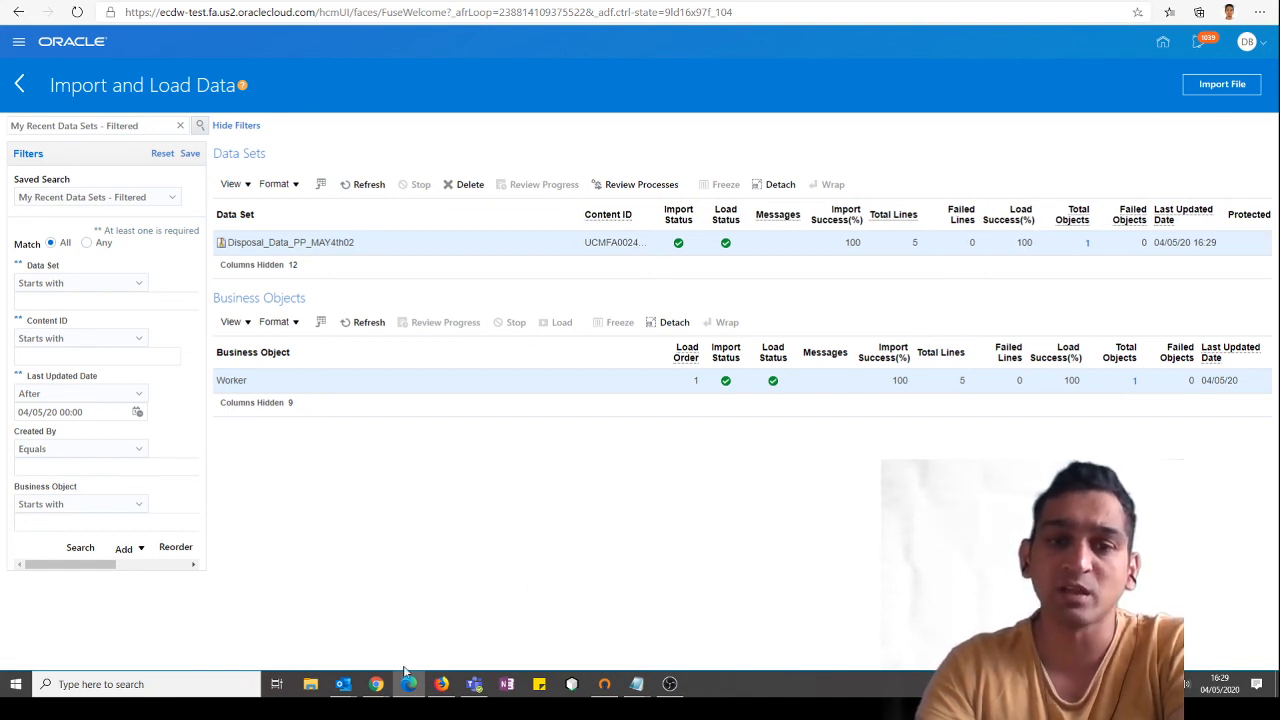
Step: Go back to Chrome and refresh the removal process list to check the final status of PP_MAY4th02
{"action": "mouse_move", "coordinate": [376, 686]}
{"action": "left_click", "coordinate": [378, 651]}
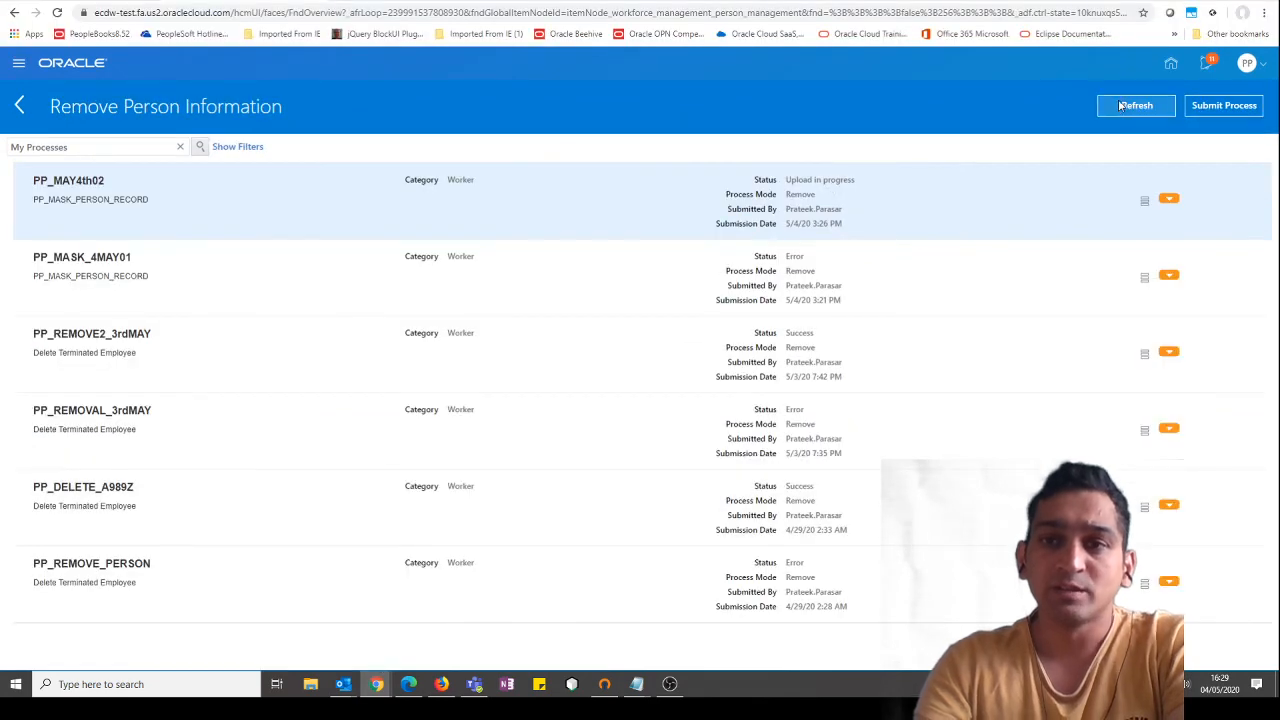
{"action": "left_click", "coordinate": [1120, 107]}
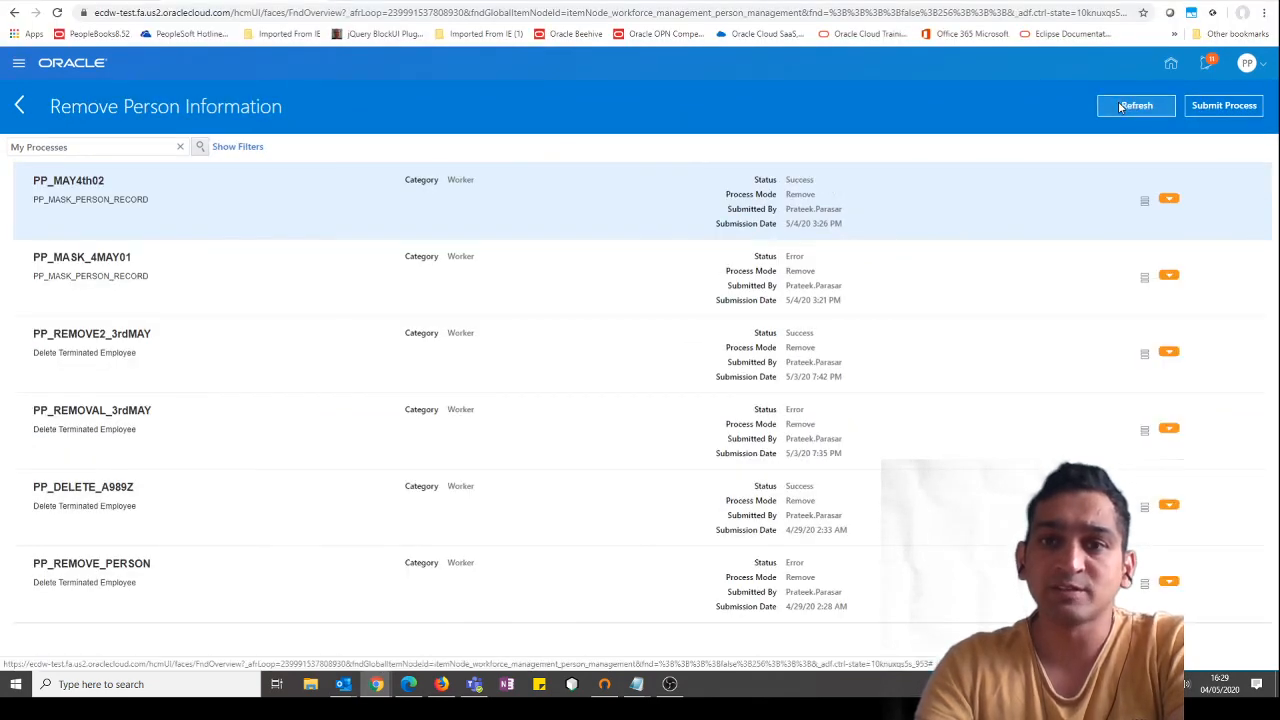
{"action": "left_click", "coordinate": [1120, 107]}
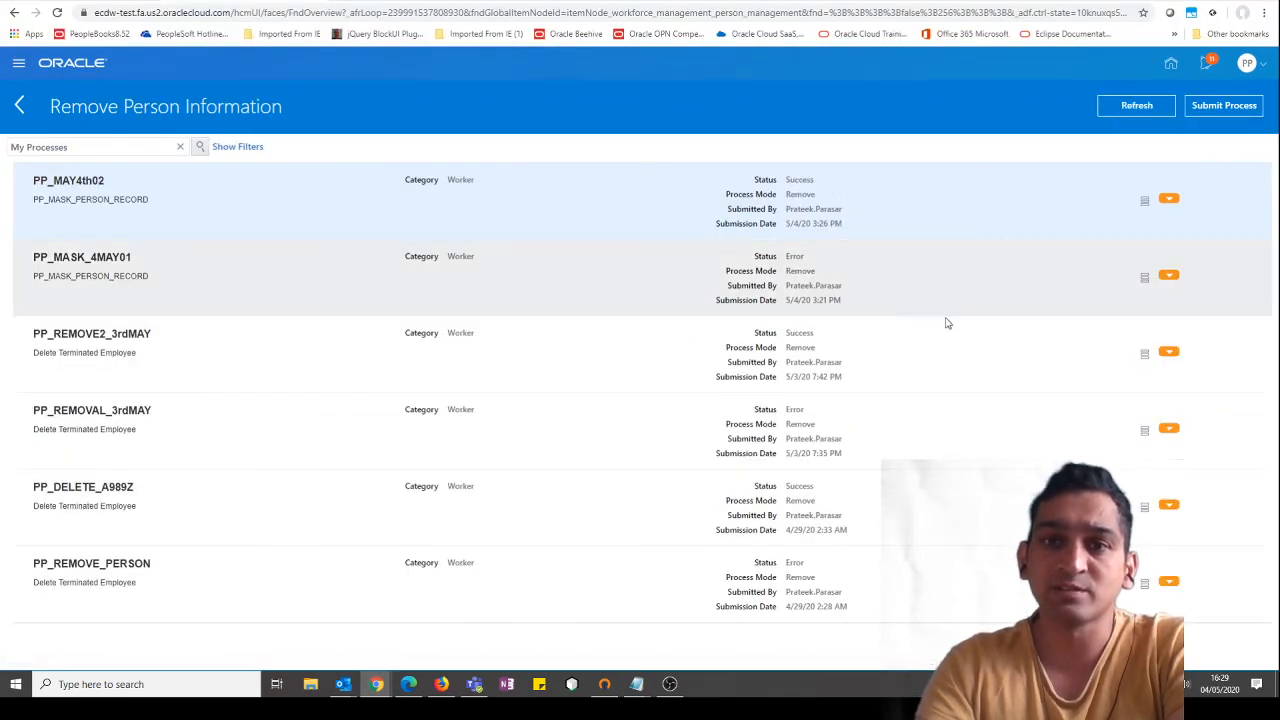
Step: Switch to the Person_data report in Edge and refresh it to check the worker's personal data
{"action": "left_click", "coordinate": [408, 684]}
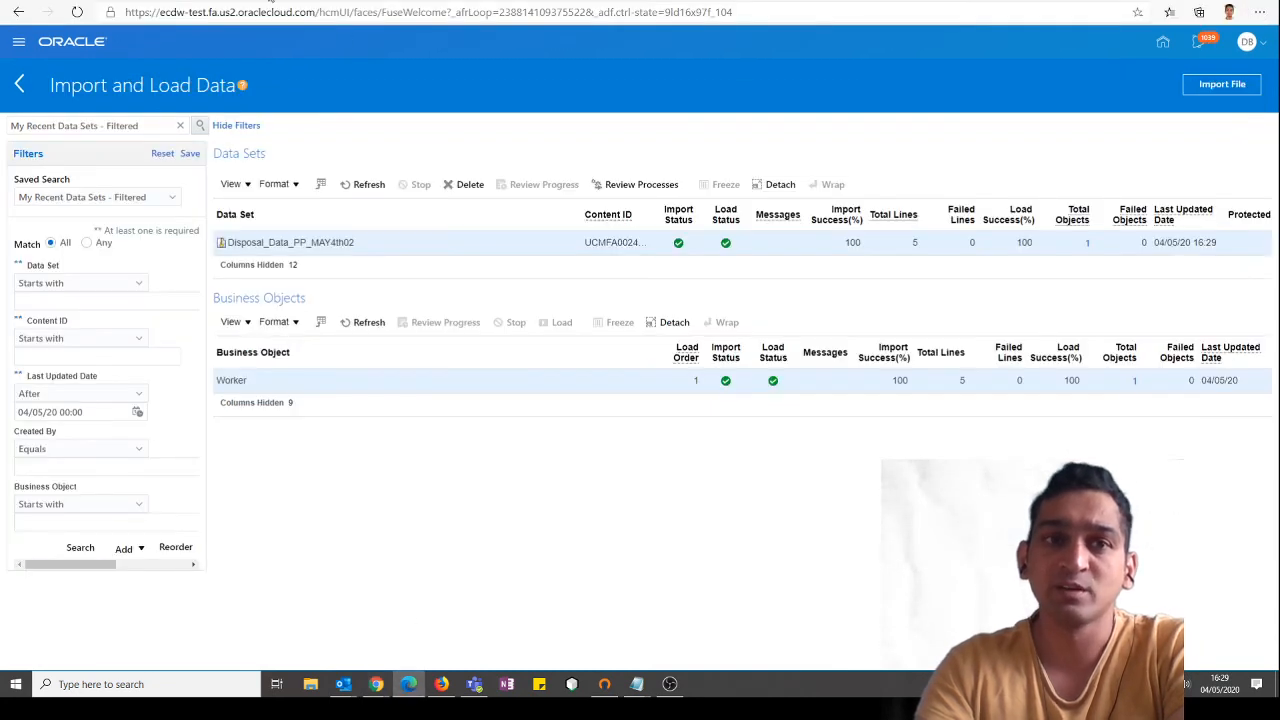
{"action": "left_click", "coordinate": [350, 1]}
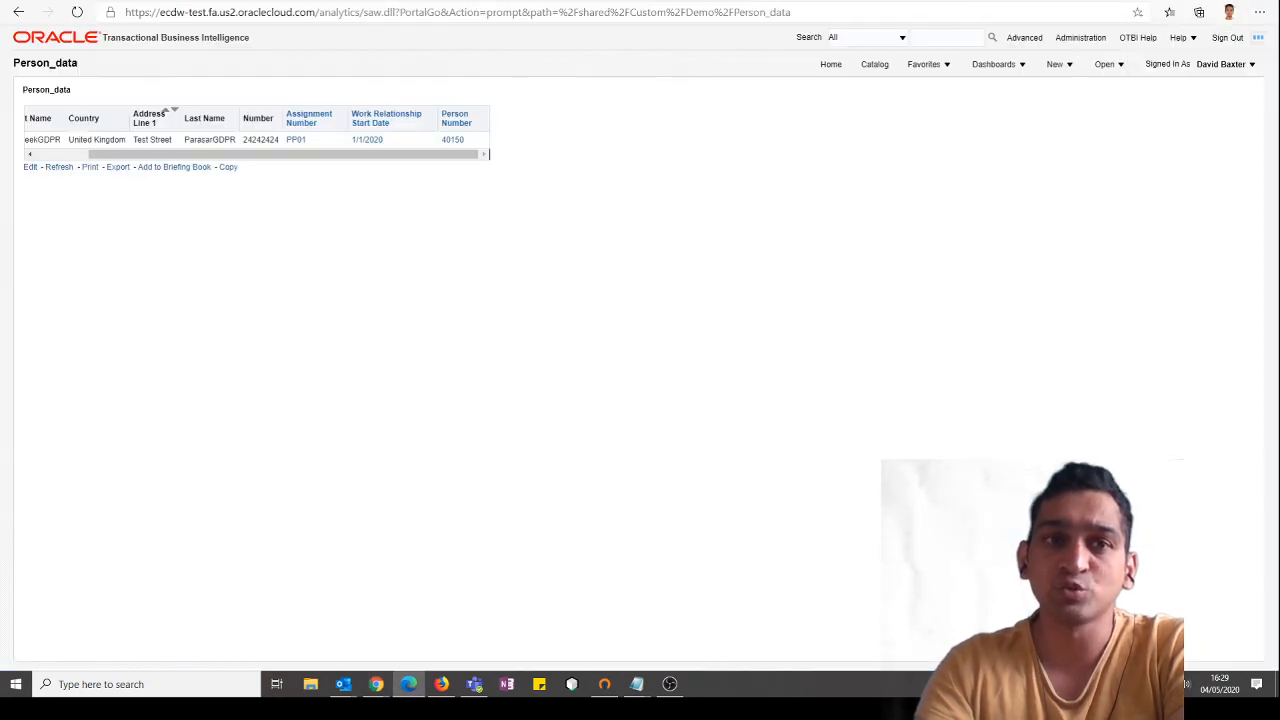
{"action": "left_click", "coordinate": [55, 168]}
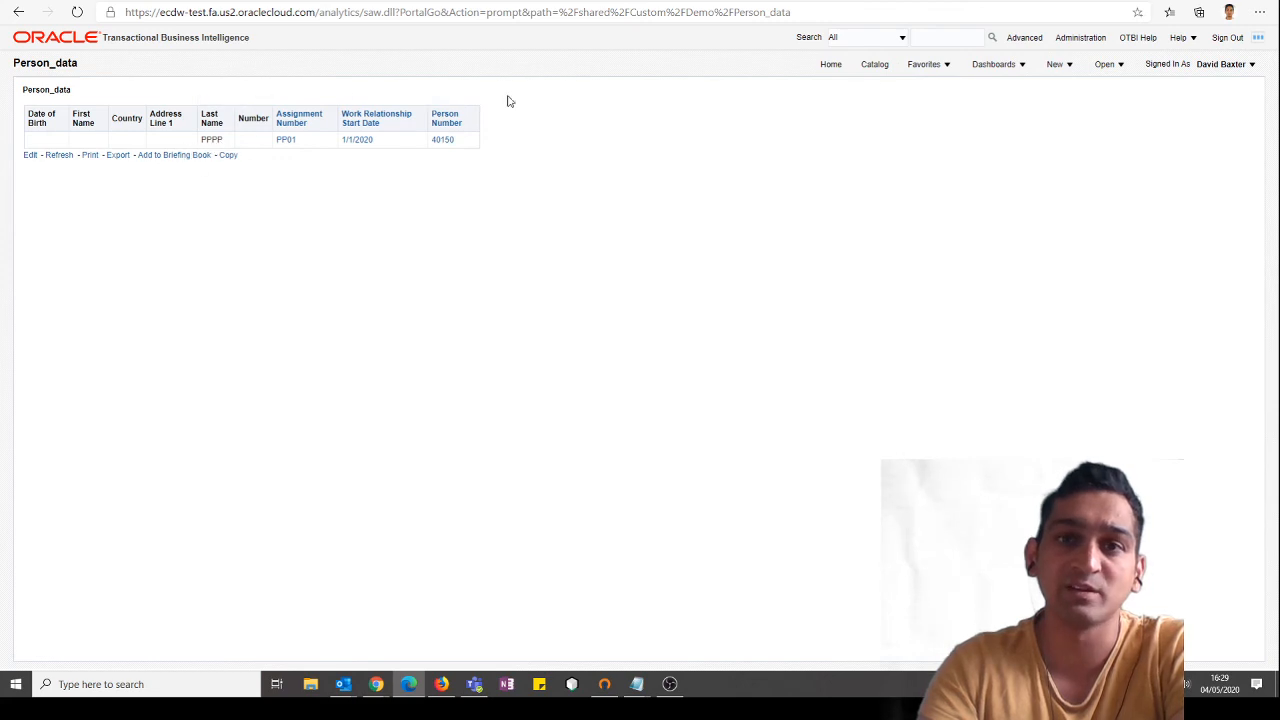
Step: Open the Worker_Assignment_data report from the catalog's Demo folder and examine all its columns for the worker
{"action": "left_click", "coordinate": [873, 66]}
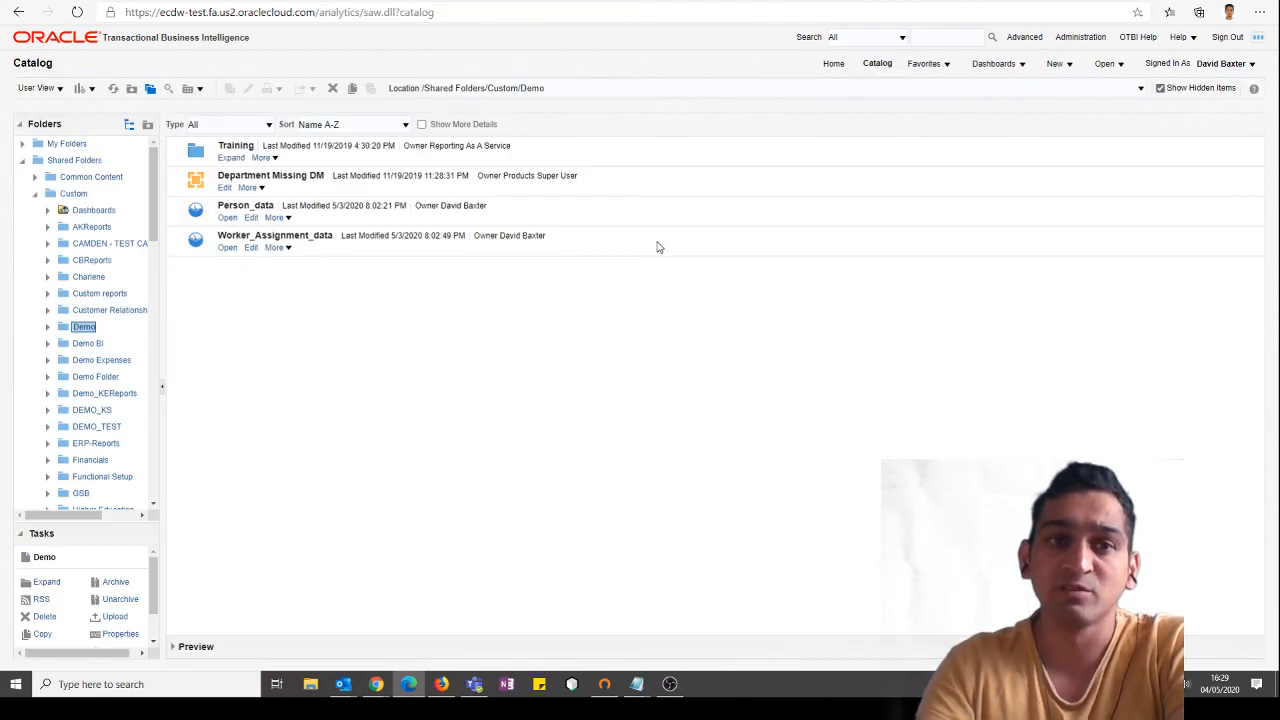
{"action": "left_click", "coordinate": [227, 248]}
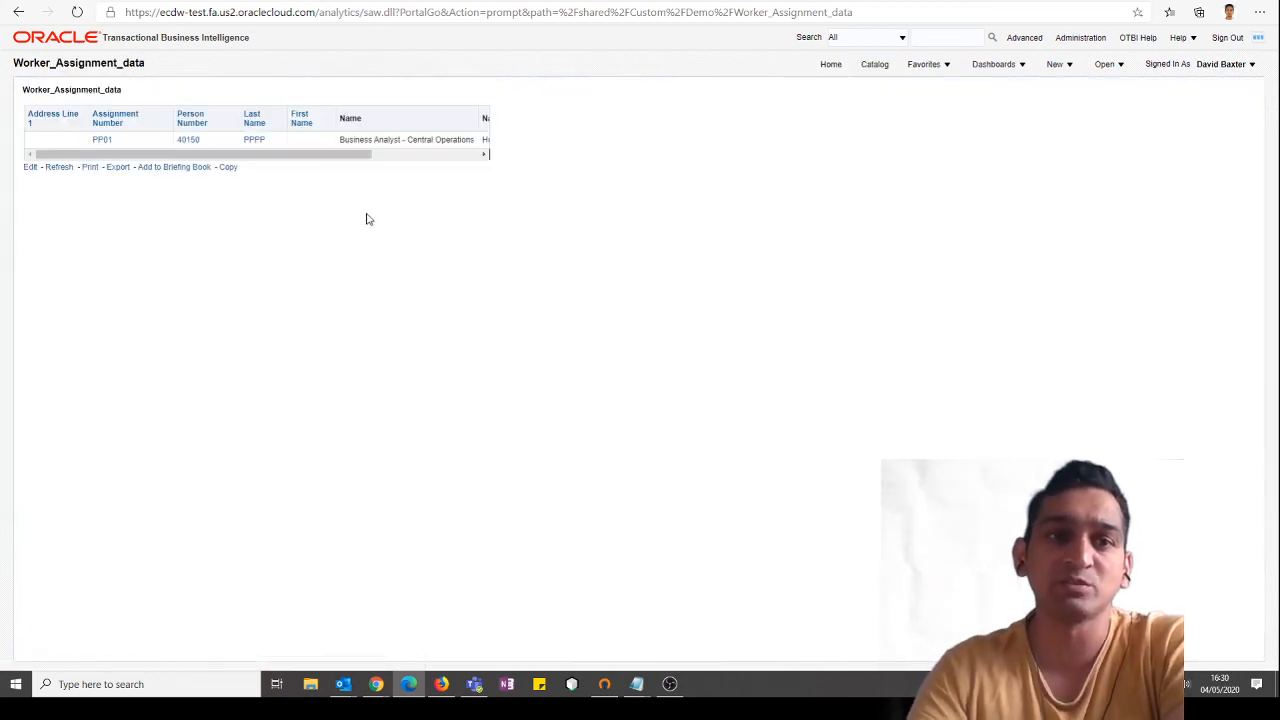
{"action": "left_click_drag", "start_coordinate": [266, 157], "coordinate": [167, 167]}
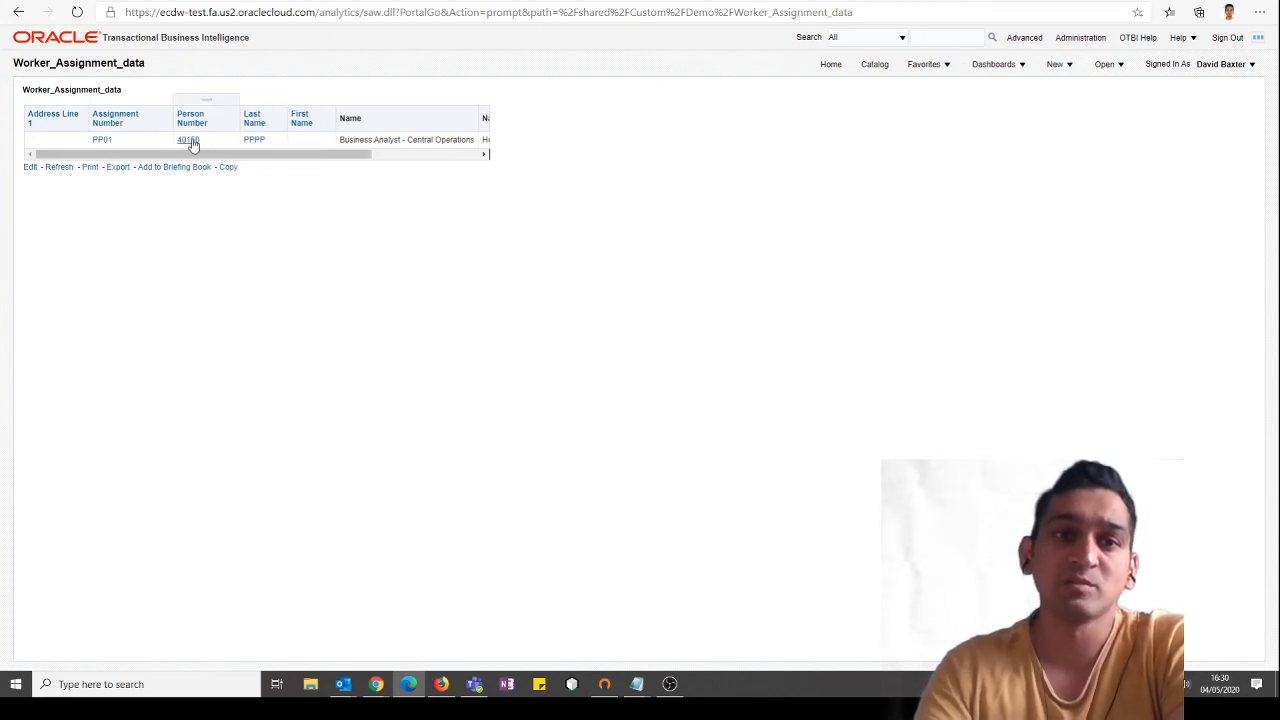
{"action": "left_click_drag", "start_coordinate": [177, 155], "coordinate": [343, 156]}
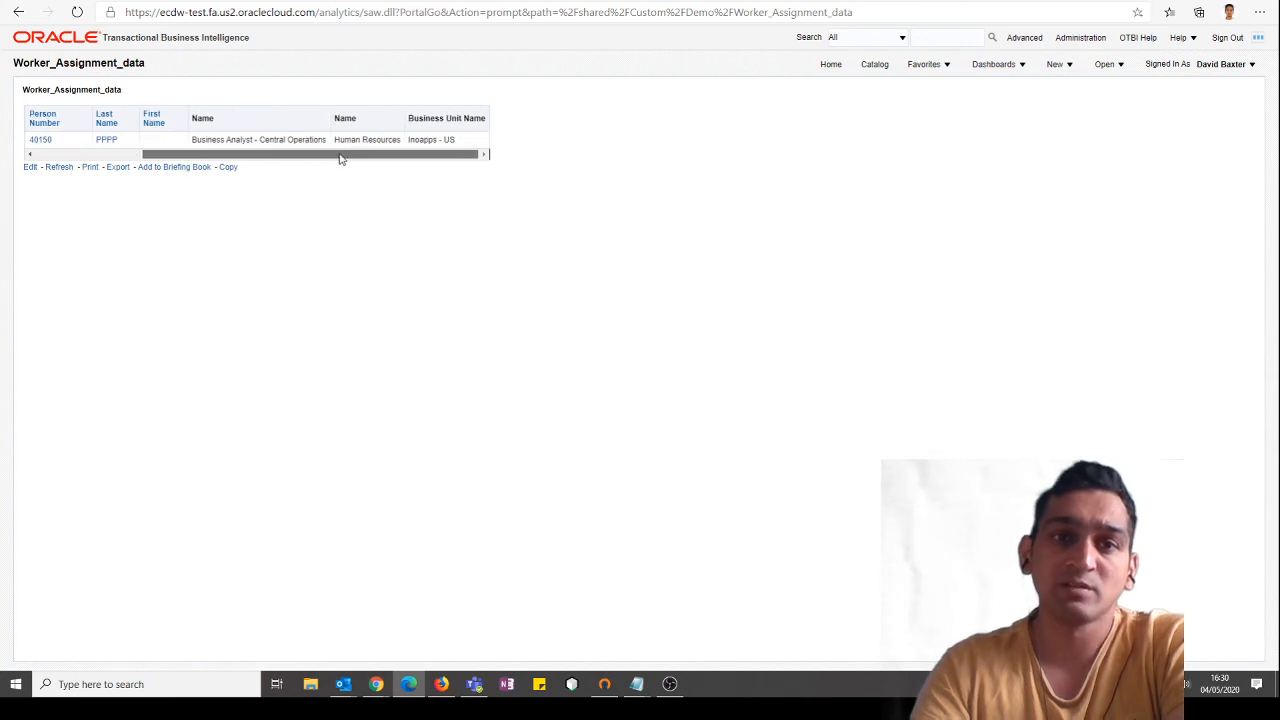
{"action": "left_click_drag", "start_coordinate": [266, 156], "coordinate": [106, 160]}
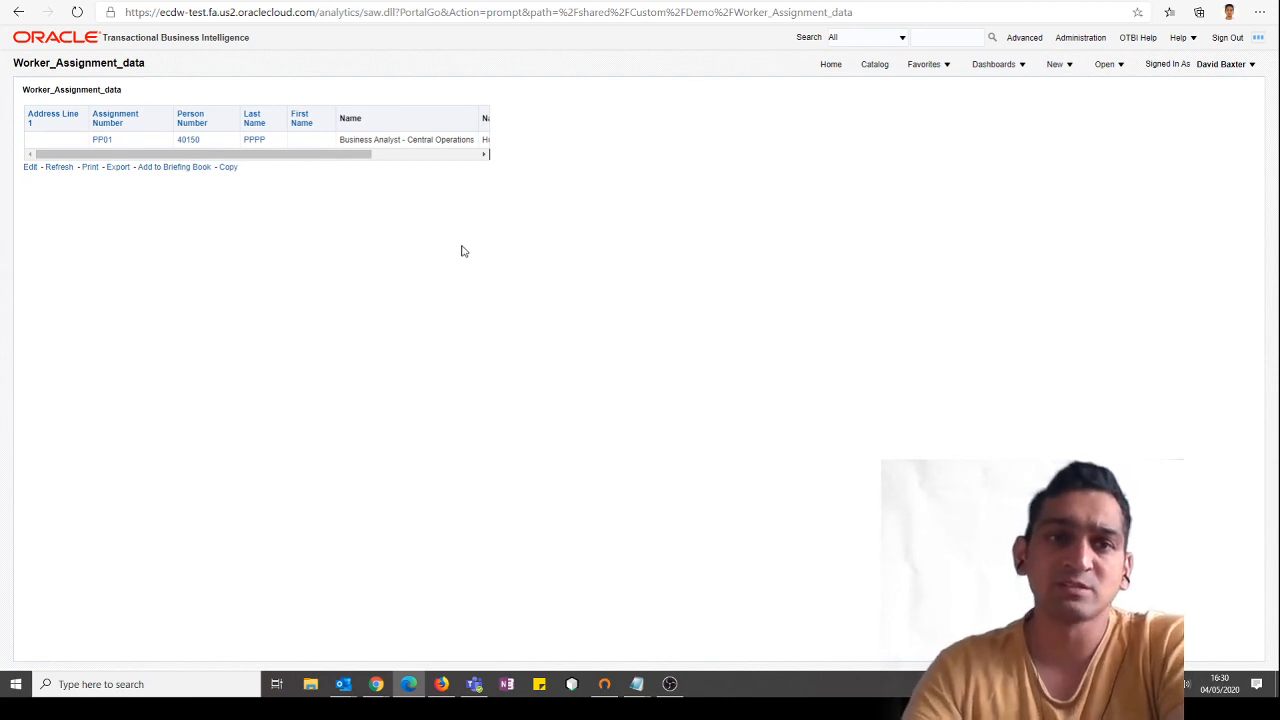
{"action": "left_click_drag", "start_coordinate": [329, 158], "coordinate": [171, 166]}
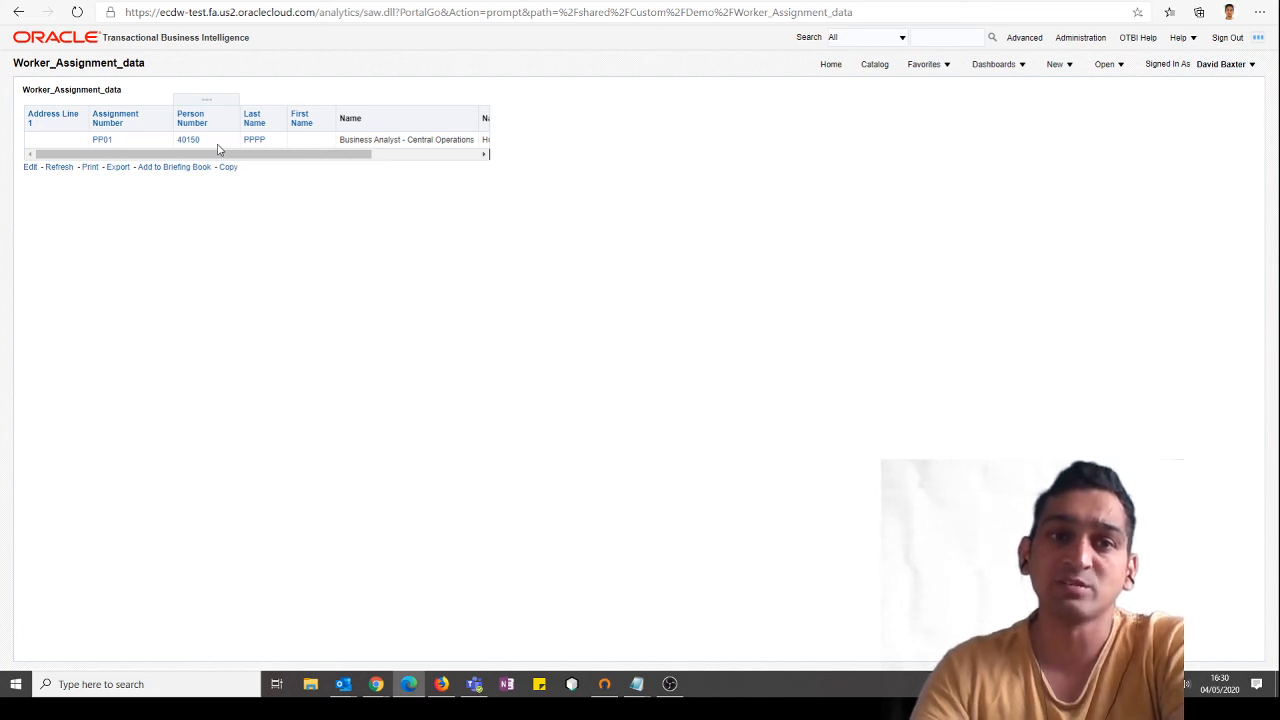
{"action": "mouse_move", "coordinate": [237, 155]}
{"action": "left_mouse_down"}
{"action": "mouse_move", "coordinate": [354, 166]}
{"action": "mouse_move", "coordinate": [235, 170]}
{"action": "left_mouse_up"}
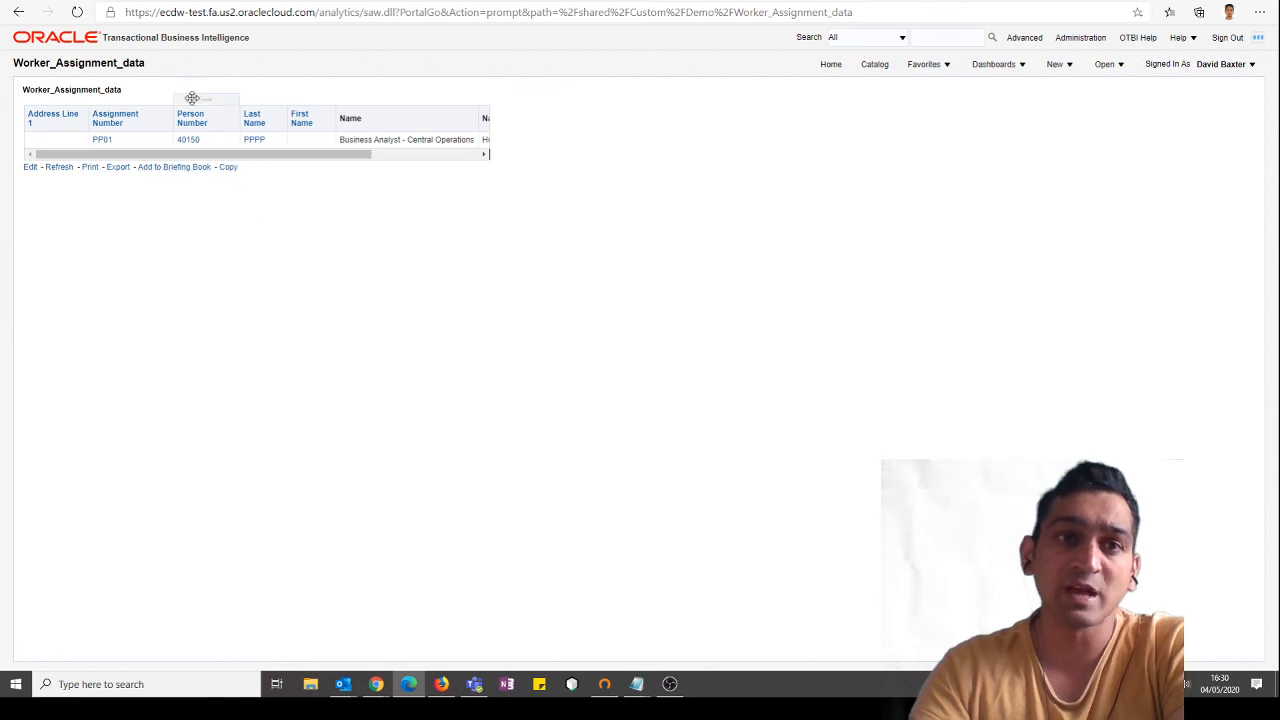
Step: Switch to the Remove Person Information window in Chrome and open Person Management from My Client Groups
{"action": "mouse_move", "coordinate": [375, 686]}
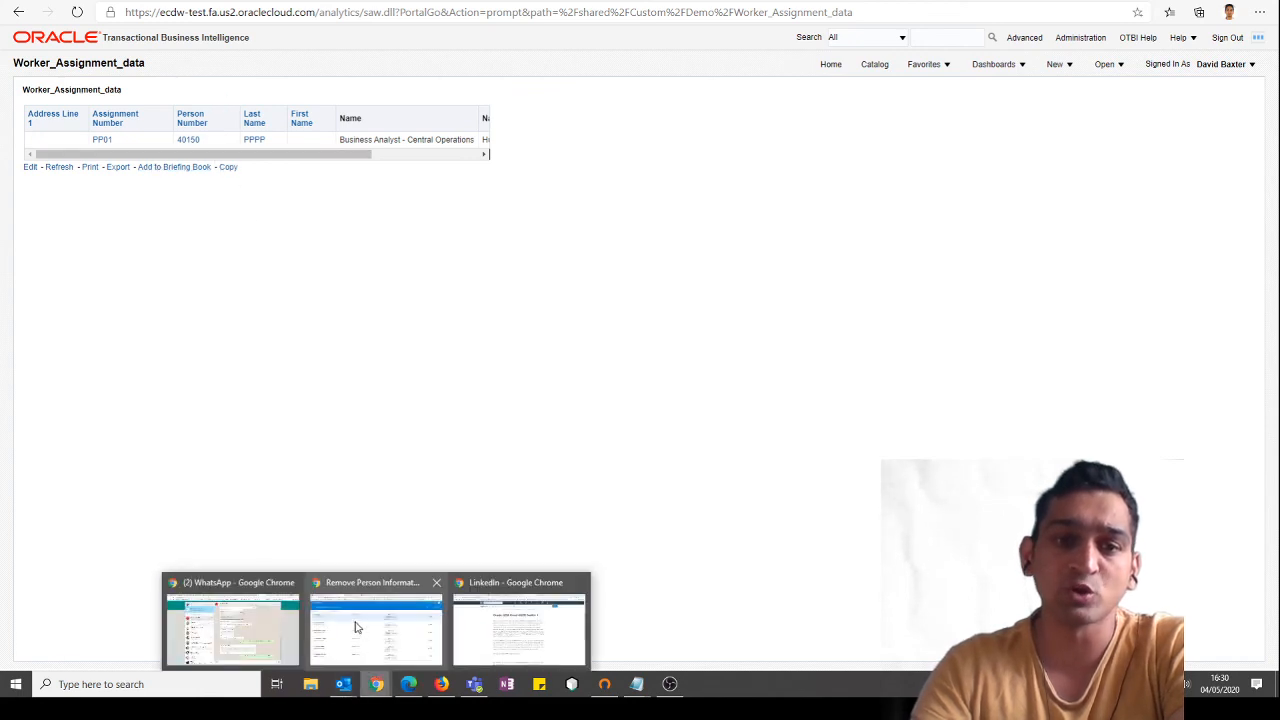
{"action": "left_click", "coordinate": [356, 624]}
{"action": "left_click", "coordinate": [18, 64]}
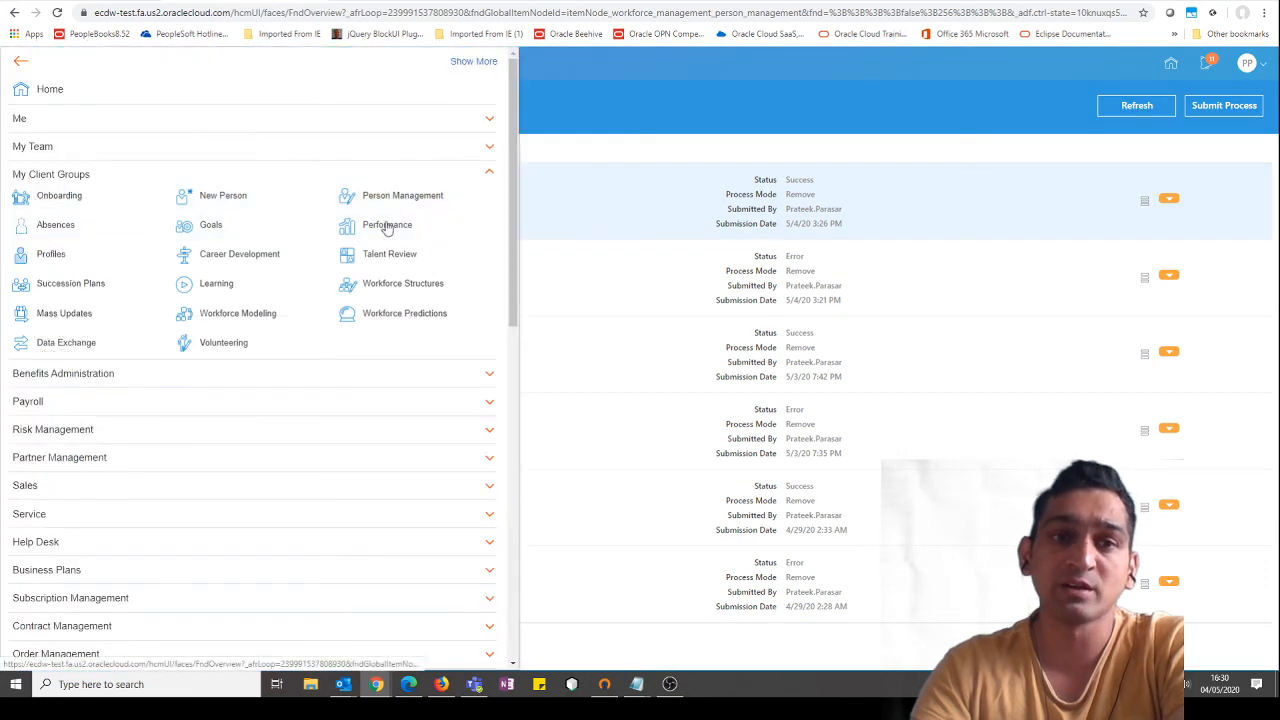
{"action": "left_click", "coordinate": [392, 200]}
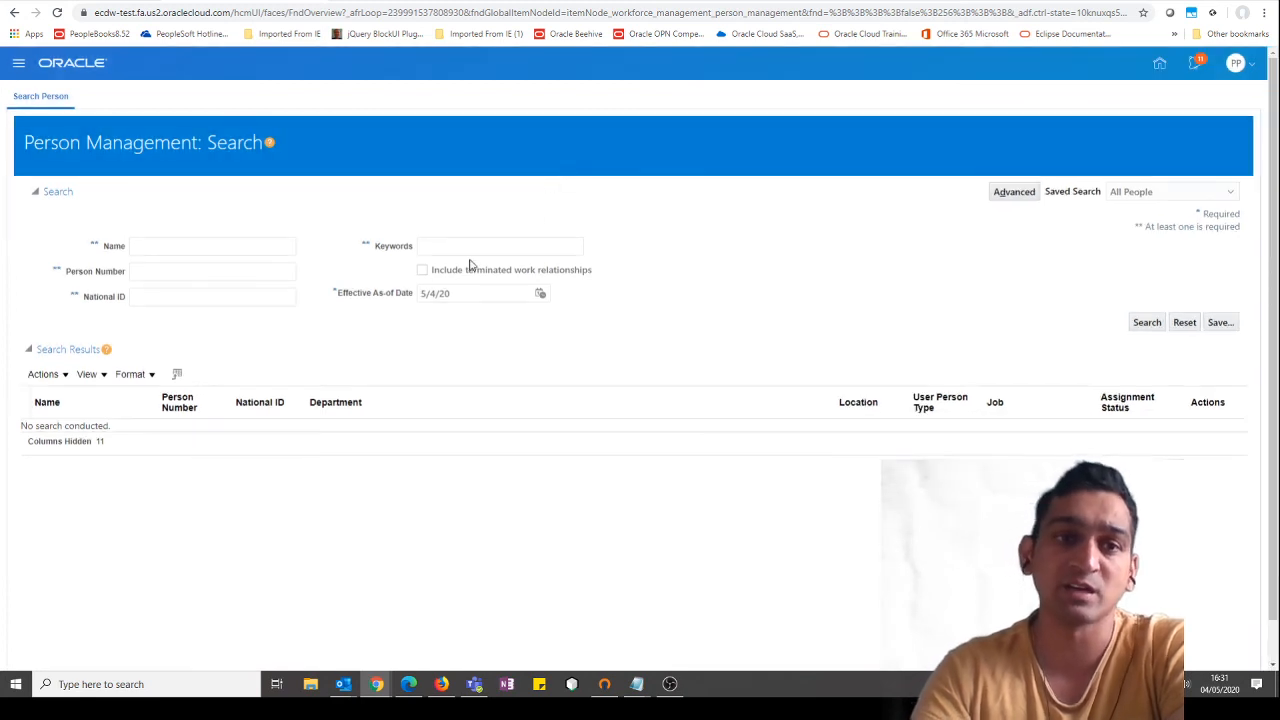
Step: Search for the worker by person number, with terminated work relationships included
{"action": "left_click", "coordinate": [251, 278]}
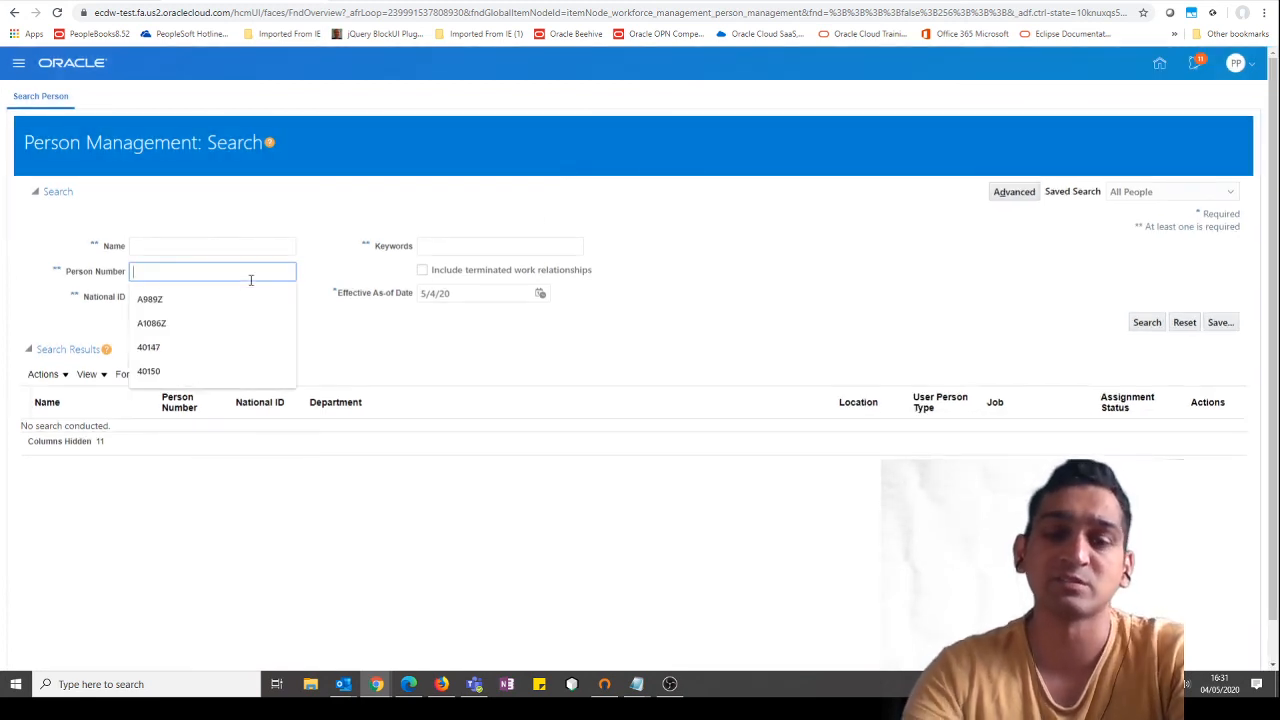
{"action": "type", "text": "40150"}
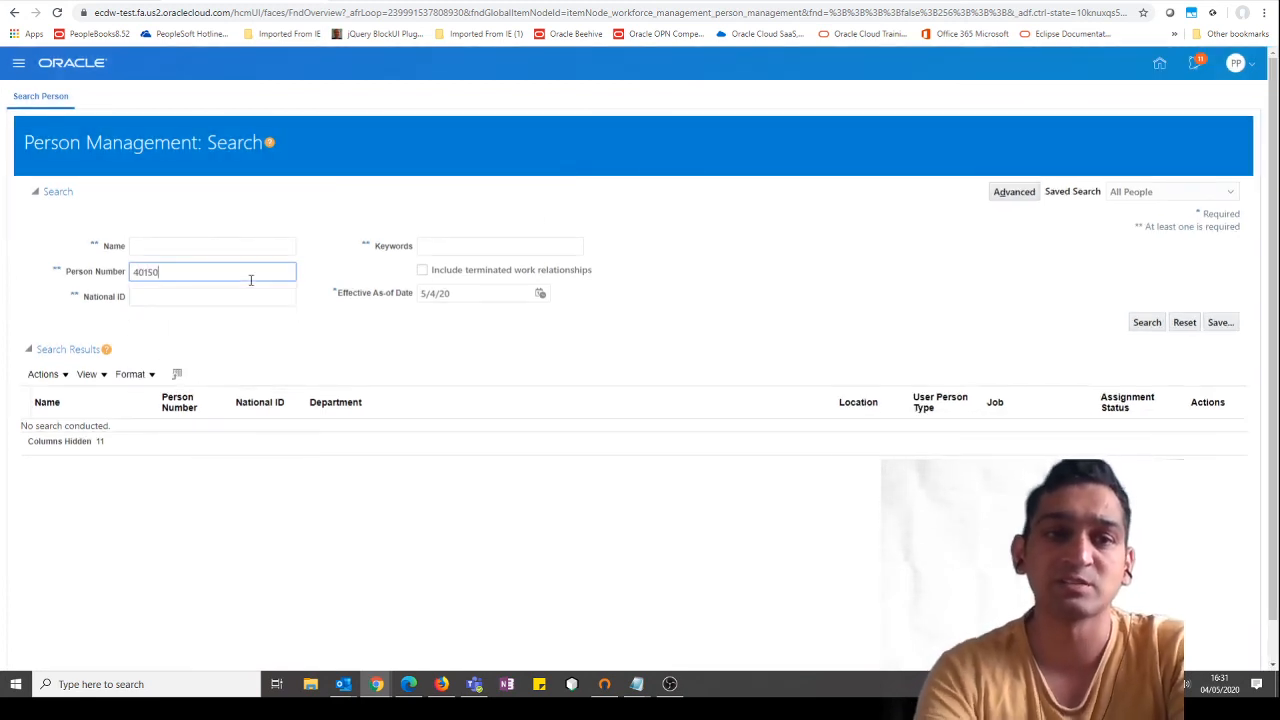
{"action": "left_click", "coordinate": [1147, 322]}
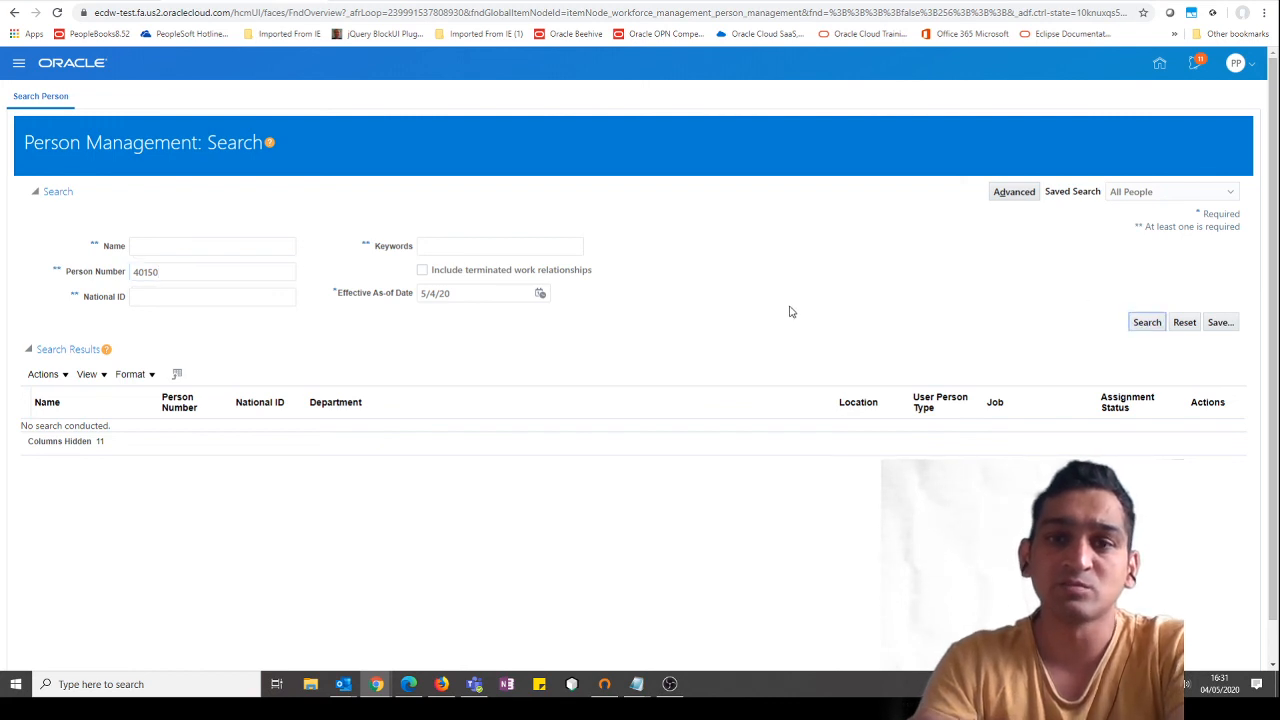
{"action": "left_click", "coordinate": [422, 270]}
{"action": "left_click", "coordinate": [1147, 322]}
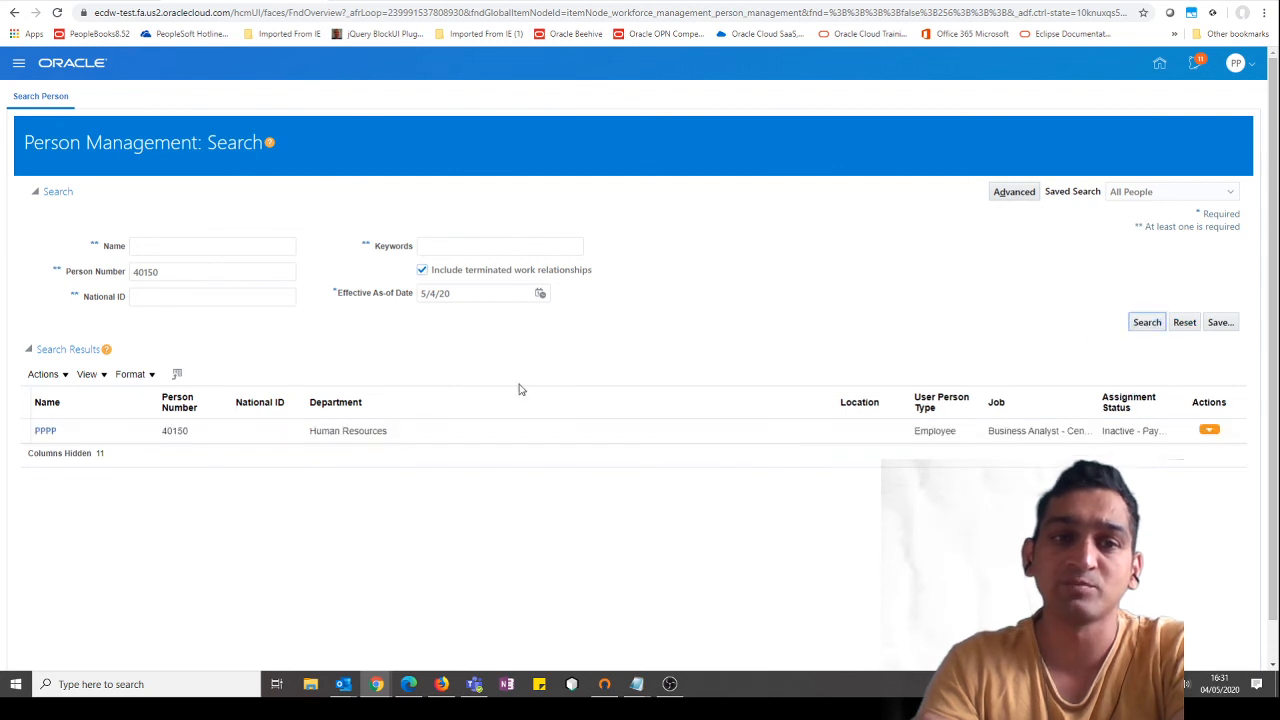
Step: Open the worker's Person page from the search results and examine the name, address, biographical and legislative details
{"action": "left_click", "coordinate": [45, 432]}
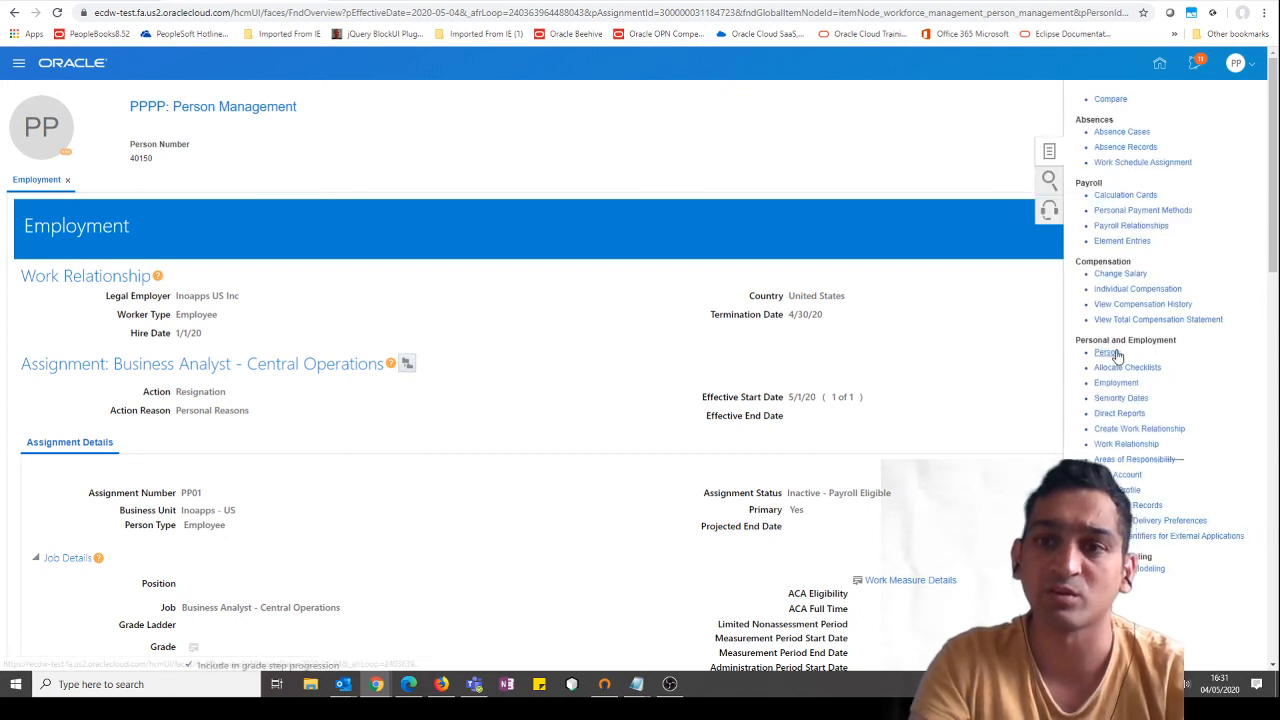
{"action": "left_click", "coordinate": [1107, 353]}
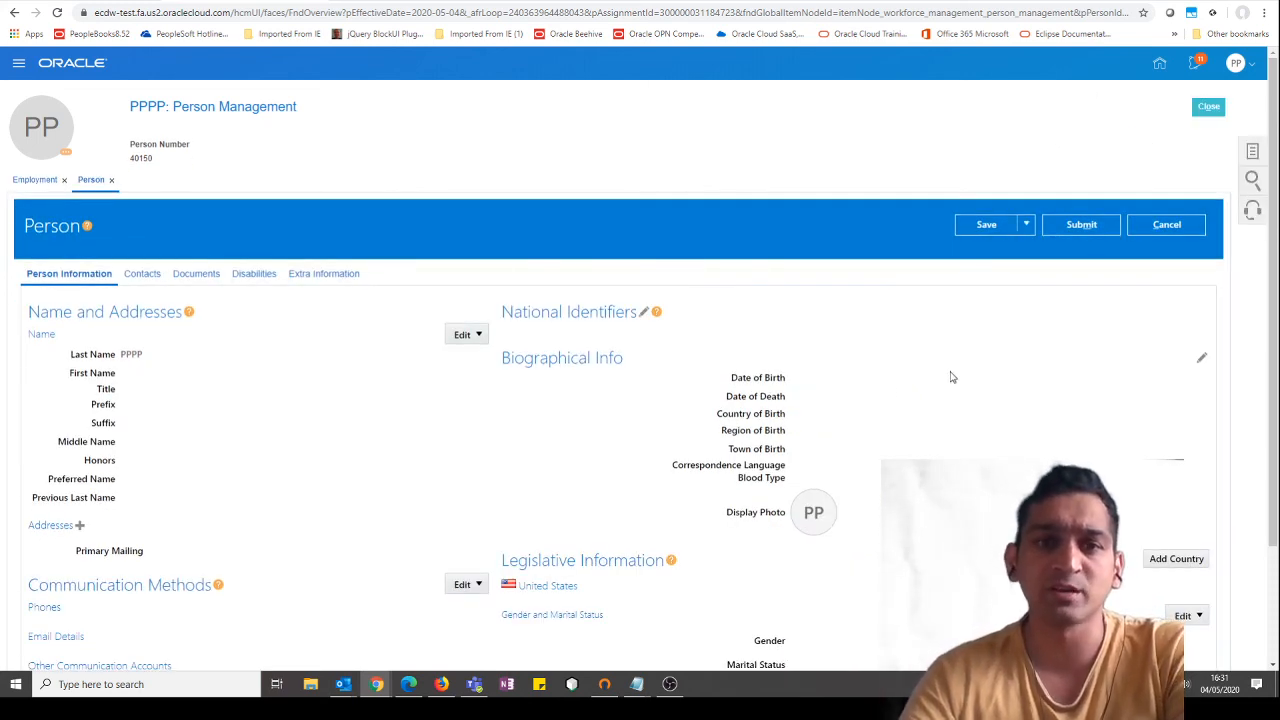
{"action": "scroll", "coordinate": [940, 375], "scroll_direction": "down", "scroll_amount": 2}
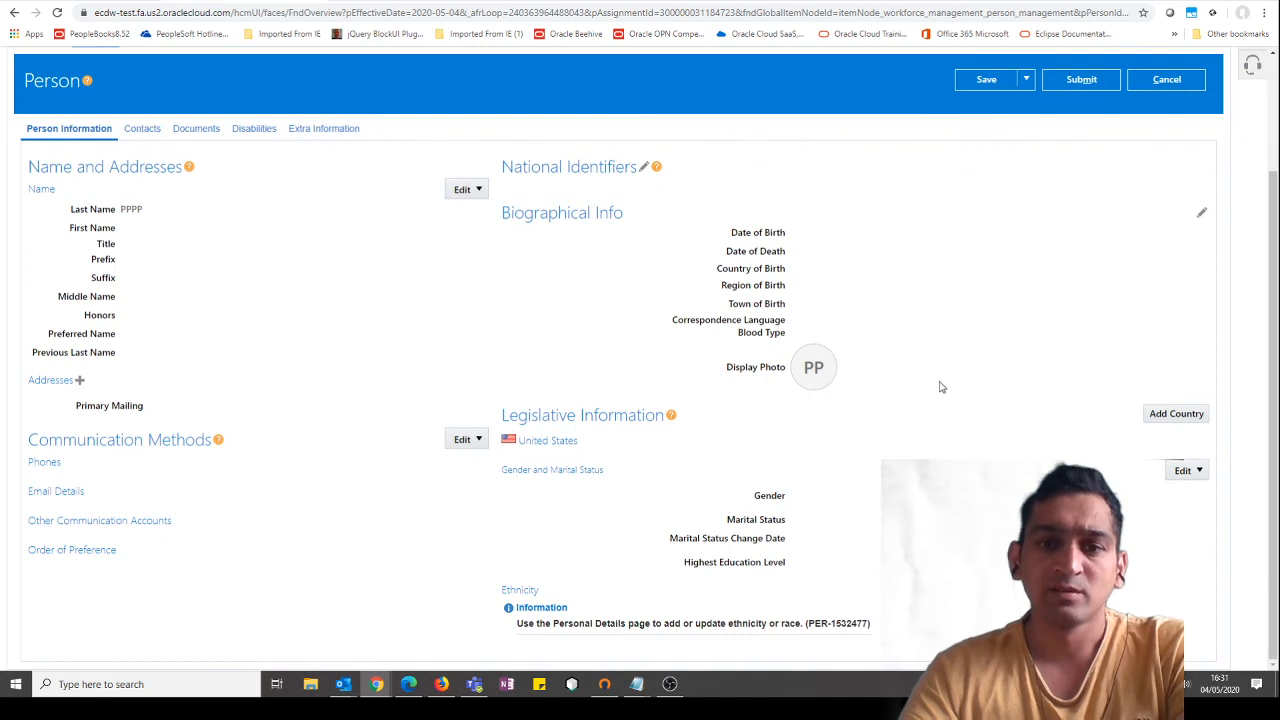
{"action": "scroll", "coordinate": [940, 387], "scroll_direction": "up", "scroll_amount": 2}
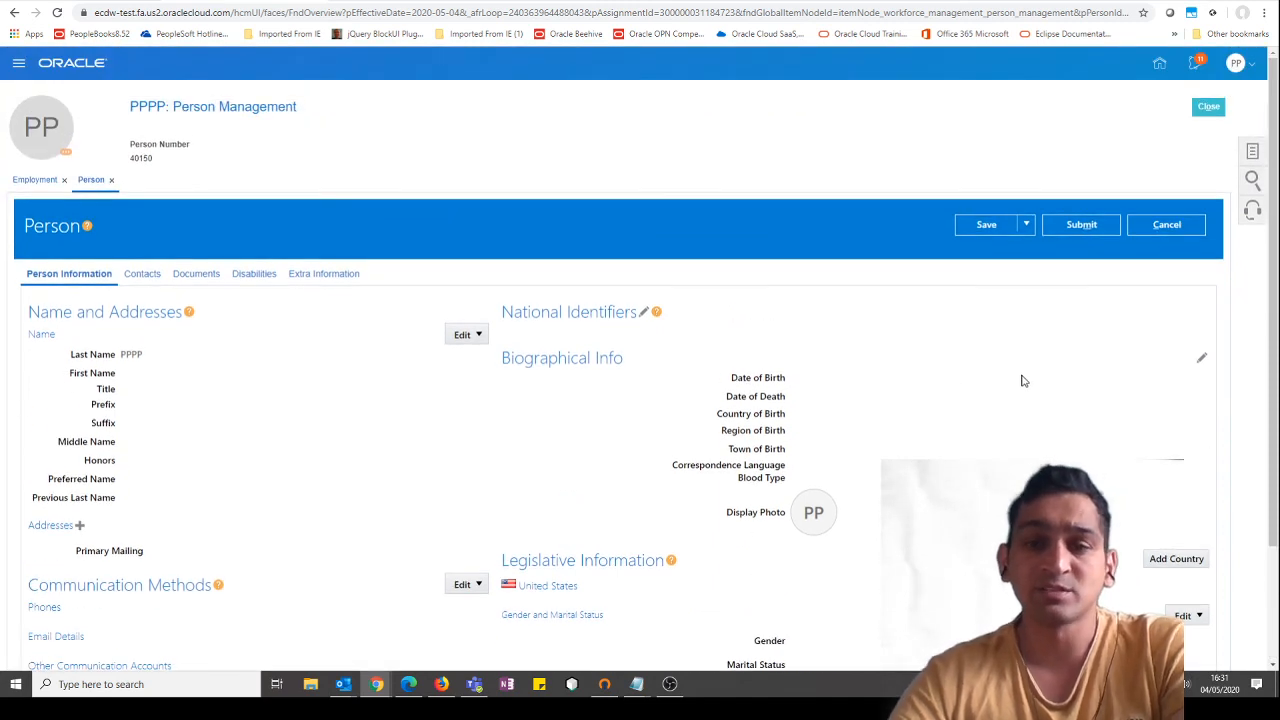